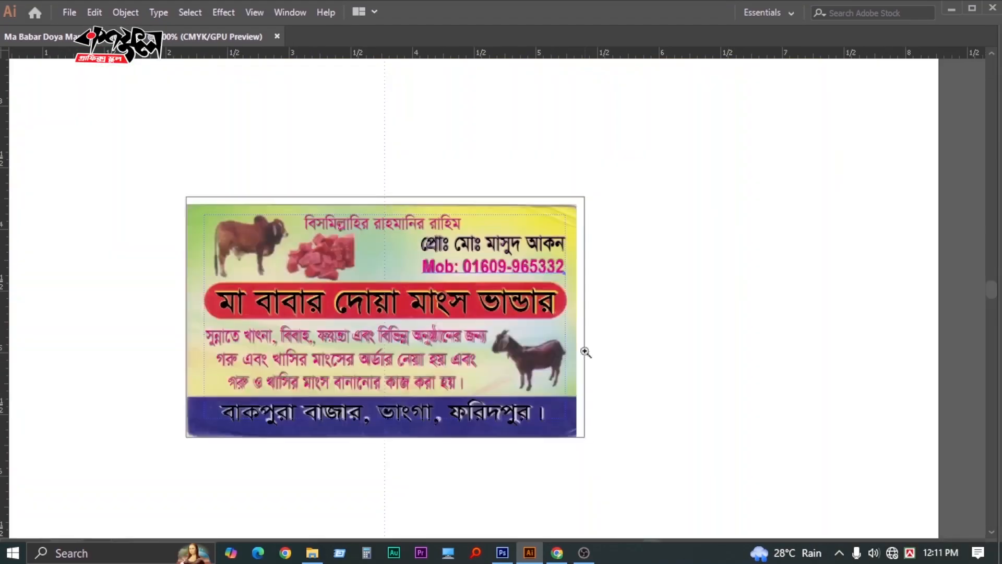
# Open Ma Babar Doya Mangso Vander.eps, which contains the scanned meat-shop card
pyautogui.hotkey('ctrl', 'o')
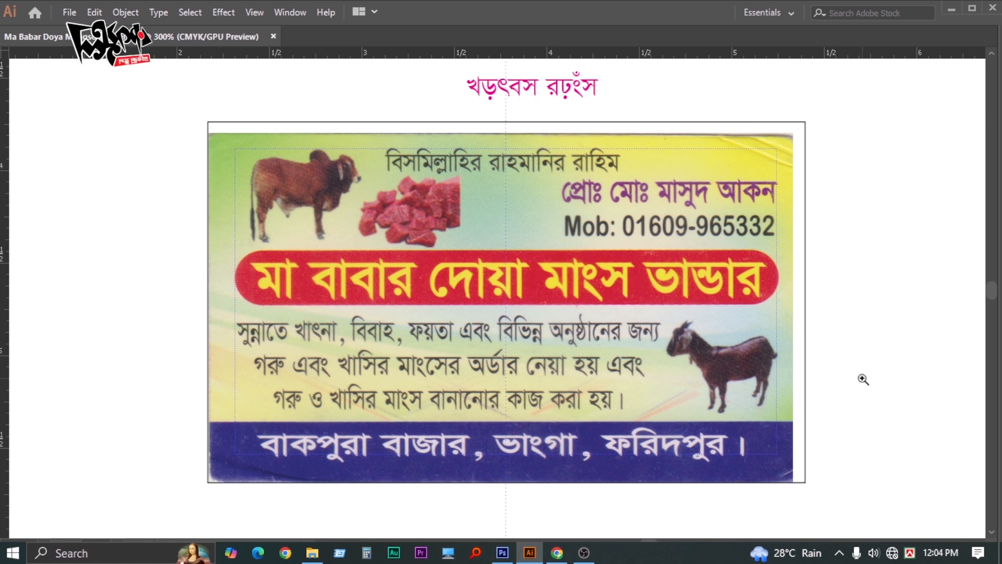
# Replace the magenta placeholder above the card with বিসমিল্লাহির রাহমানির রাহিম
pyautogui.moveTo(864, 316); pyautogui.dragTo(840, 344)
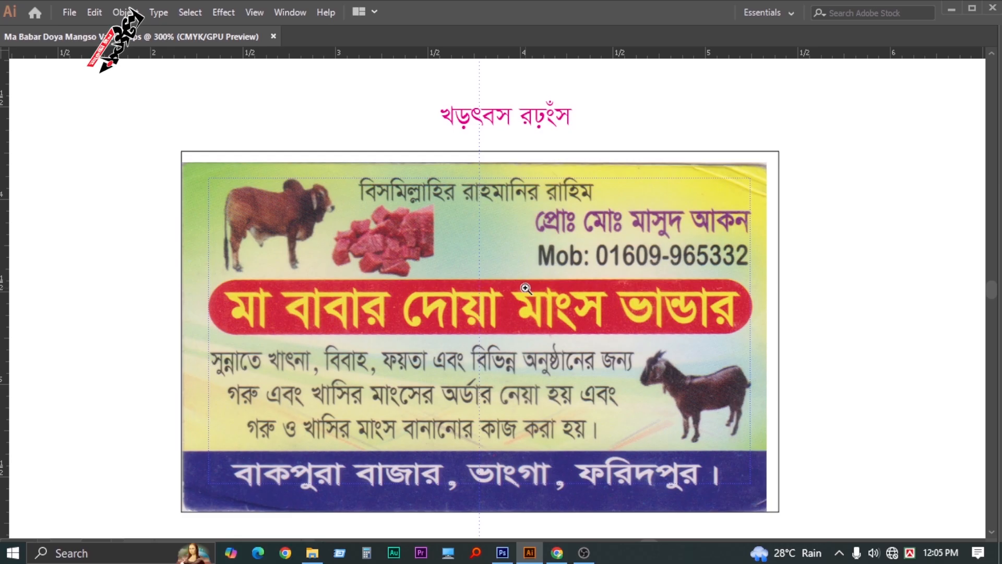
pyautogui.moveTo(486, 240); pyautogui.dragTo(524, 264)
pyautogui.press('Tab')
pyautogui.press('Tab')
pyautogui.click(527, 245)
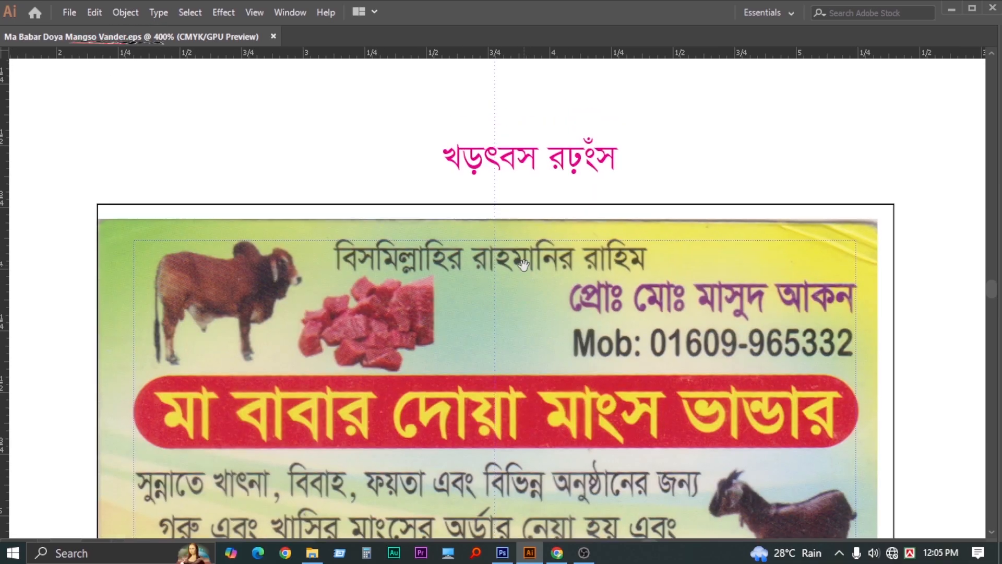
pyautogui.tripleClick(529, 160)
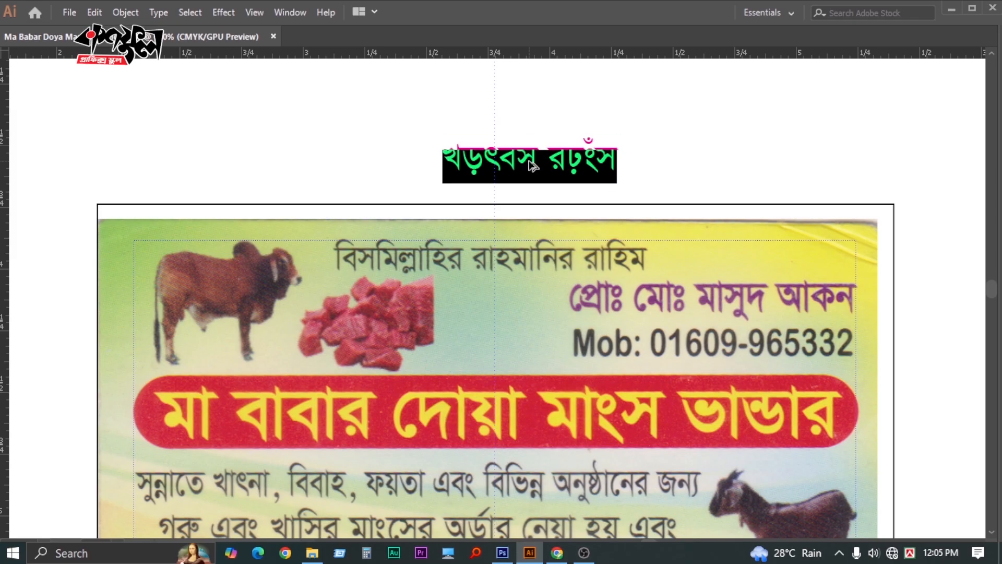
pyautogui.write('িসমিল্লাহির রাহমানির রাহিম')
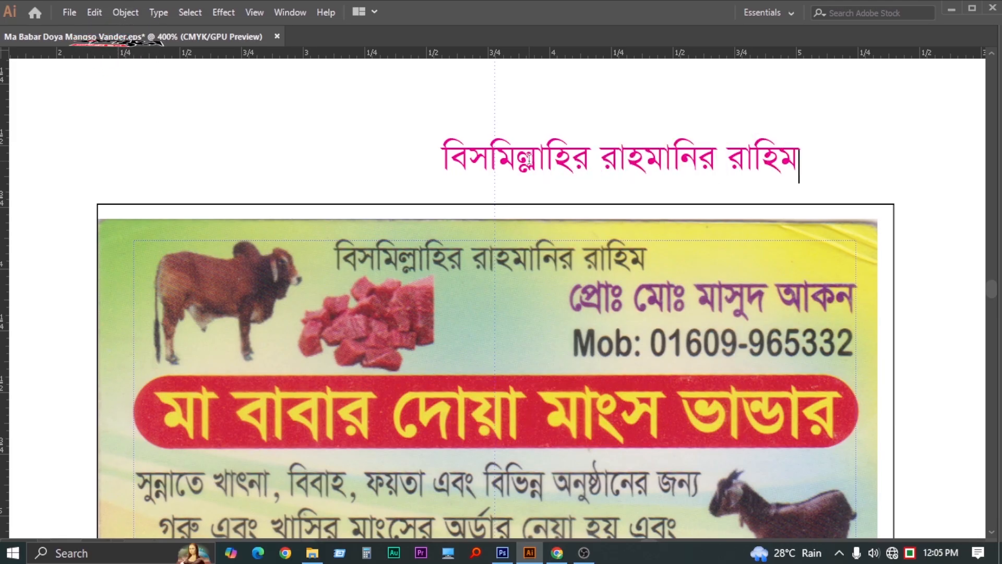
pyautogui.press('Escape')
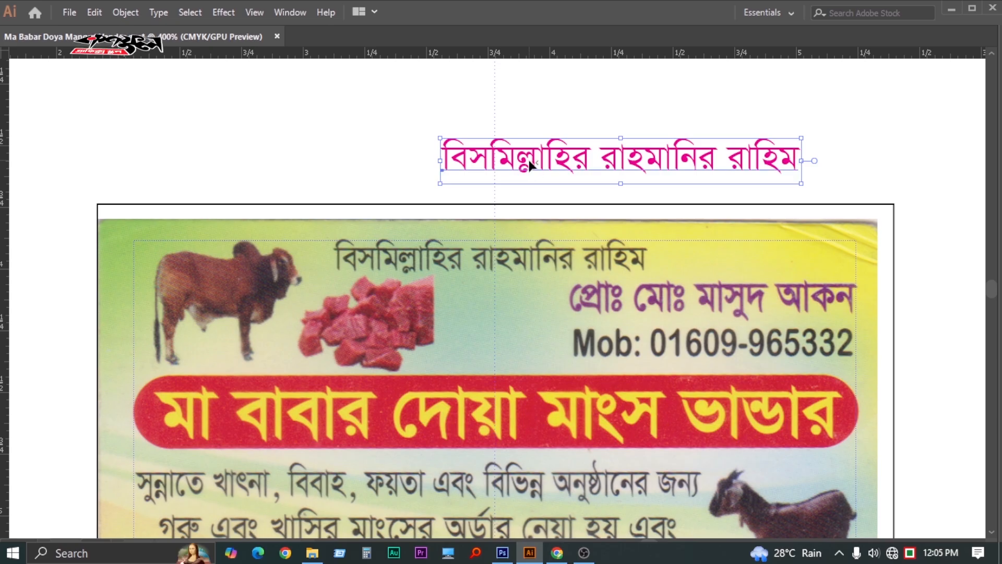
pyautogui.hotkey('ctrl', 't')
pyautogui.hotkey('ctrl', 't')
# Move the magenta Bismillah text onto the scanned heading and narrow it to match
pyautogui.scroll(2, 530, 164)
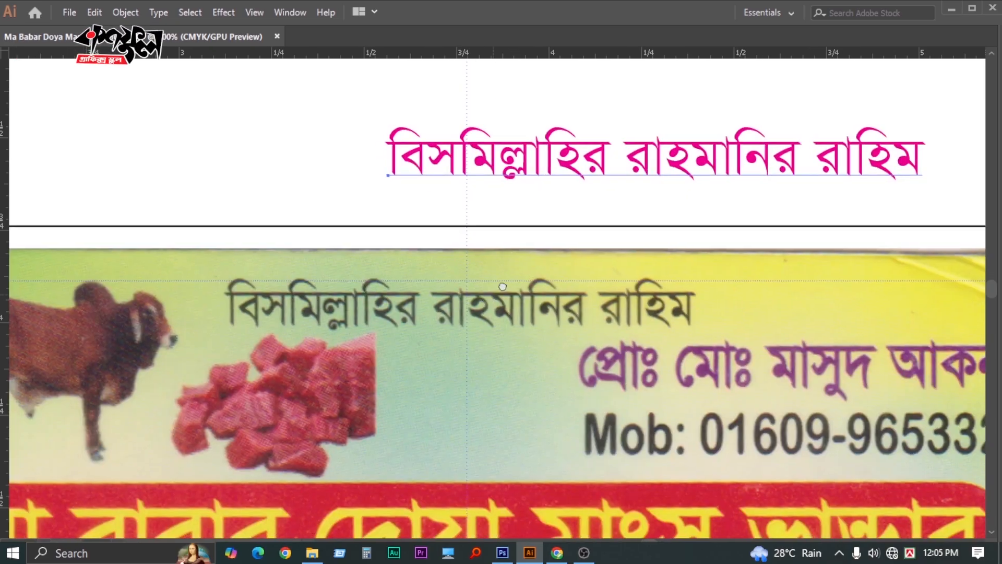
pyautogui.moveTo(537, 148); pyautogui.dragTo(375, 304)
pyautogui.scroll(-2, 470, 313)
pyautogui.hscroll(3, 470, 313)
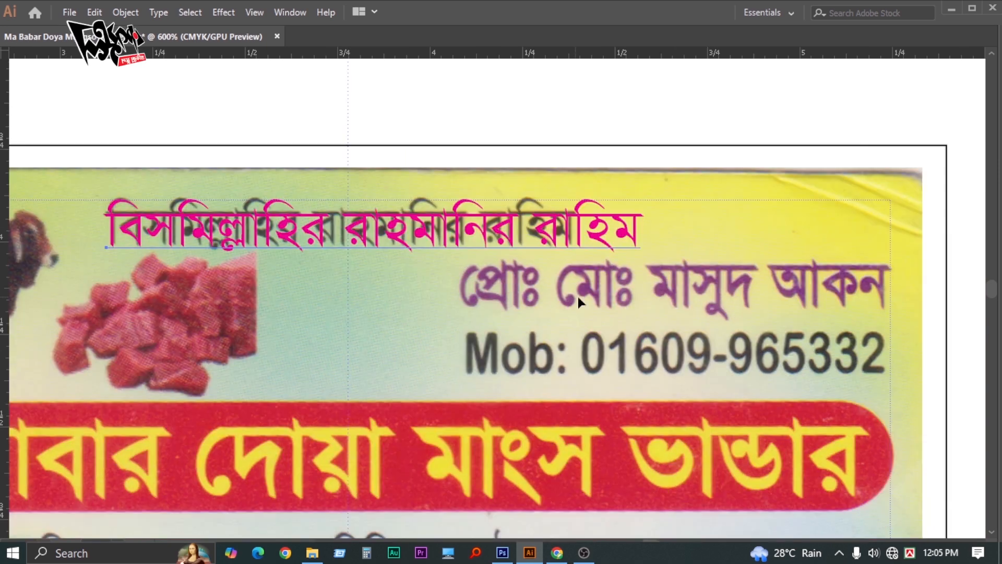
pyautogui.moveTo(645, 268); pyautogui.dragTo(578, 269)
pyautogui.click(555, 125)
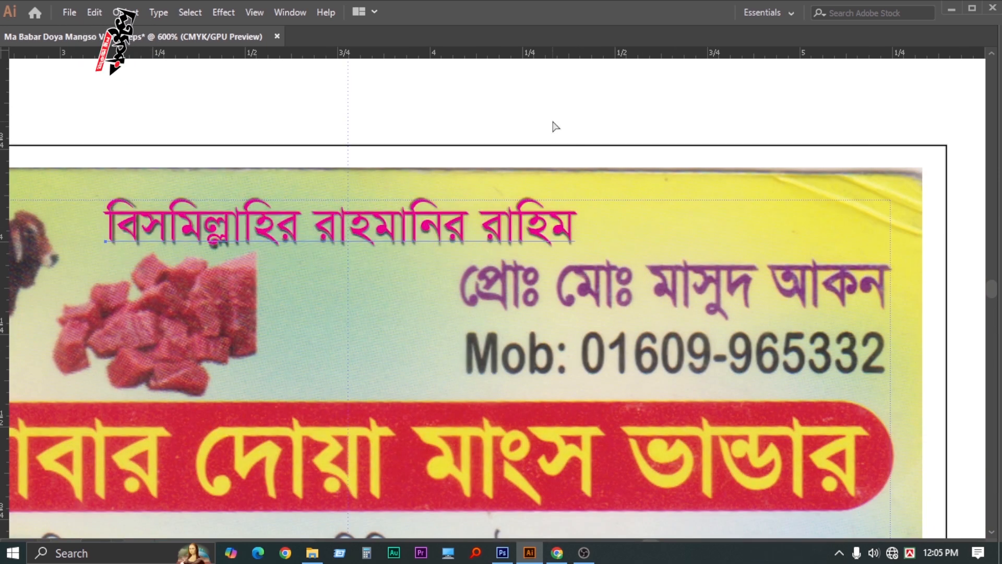
pyautogui.press('Tab')
pyautogui.press('Tab')
pyautogui.hotkey('ctrl', '-')
pyautogui.hotkey('ctrl', '-')
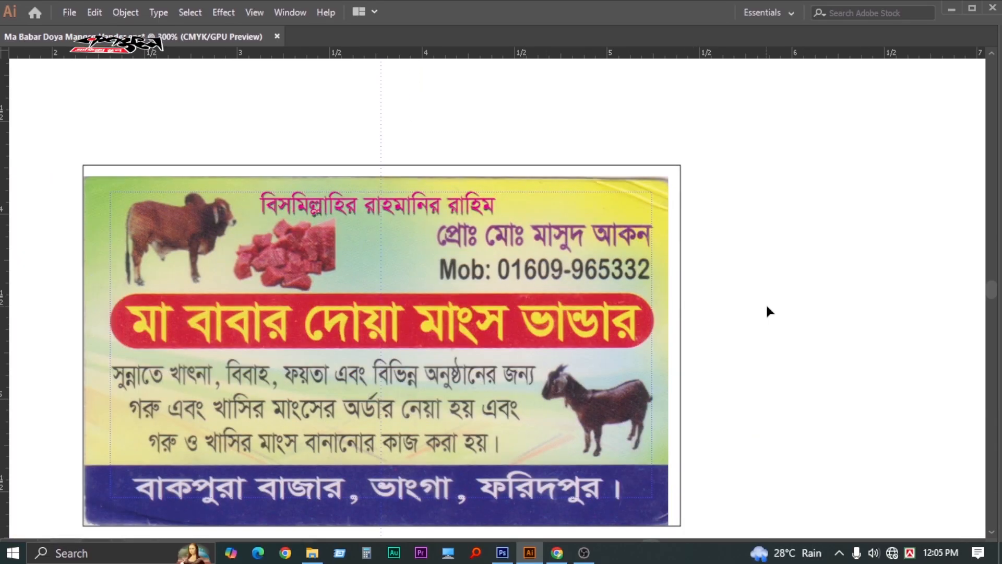
pyautogui.moveTo(613, 261); pyautogui.dragTo(537, 248)
# Duplicate the Bismillah line and set the copy to SutonnyMJ Bold
pyautogui.moveTo(371, 196); pyautogui.dragTo(525, 177)
pyautogui.press('Tab')
pyautogui.click(972, 108)
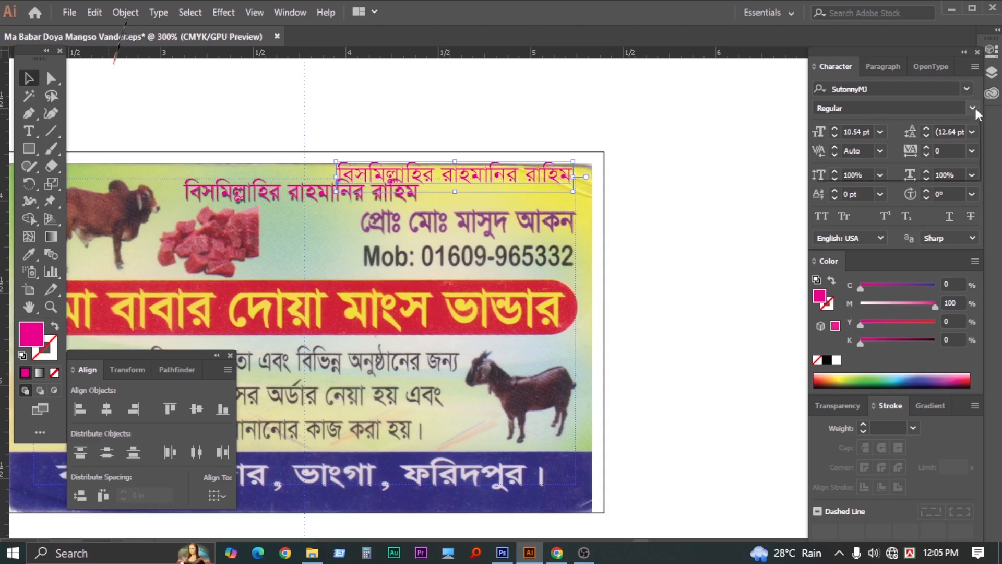
pyautogui.click(837, 155)
pyautogui.press('Tab')
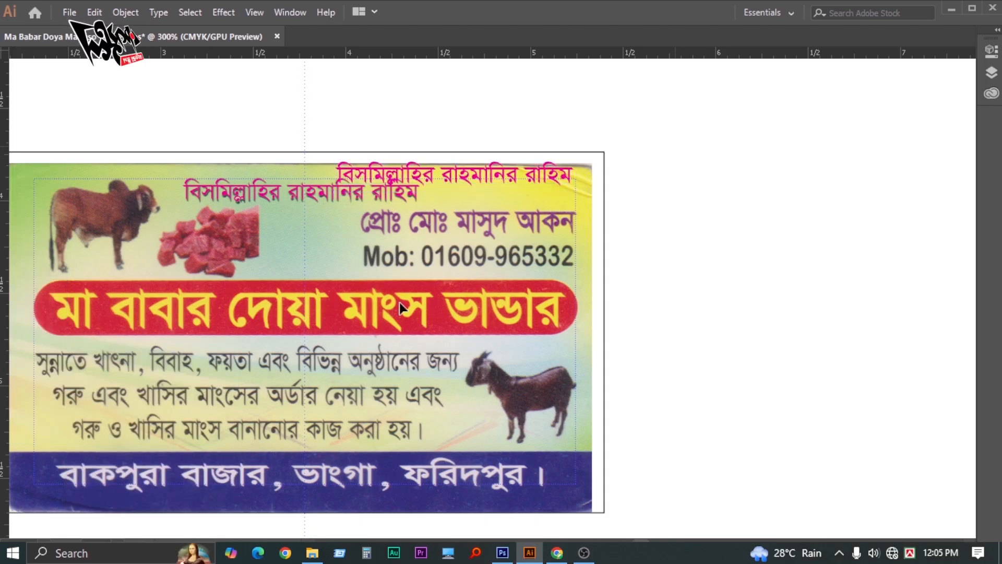
pyautogui.press('Tab')
# Move the bold copy onto the proprietor's name line and color it black
pyautogui.press('z')
pyautogui.click(467, 274)
pyautogui.press('Tab')
pyautogui.press('v')
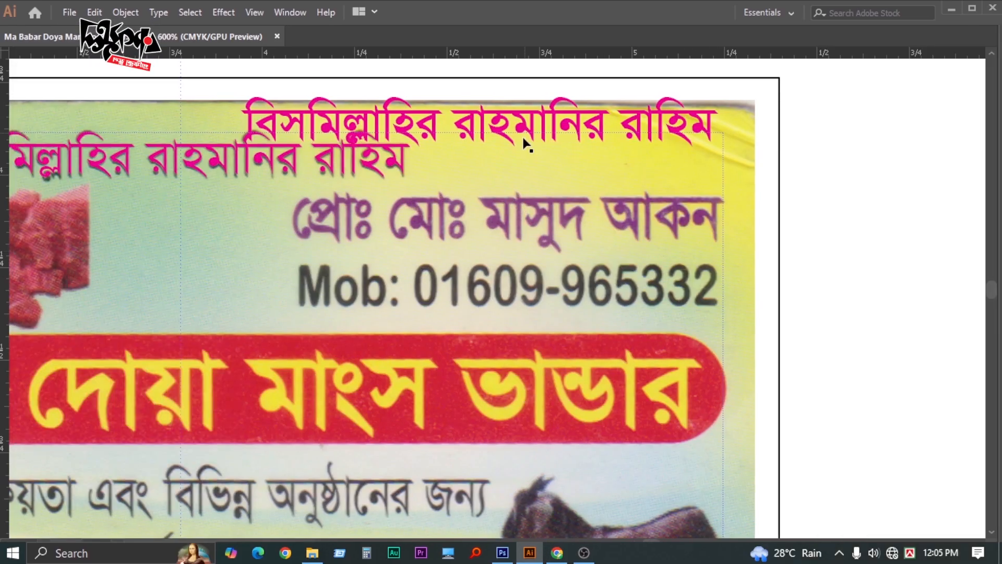
pyautogui.moveTo(523, 139); pyautogui.dragTo(522, 242)
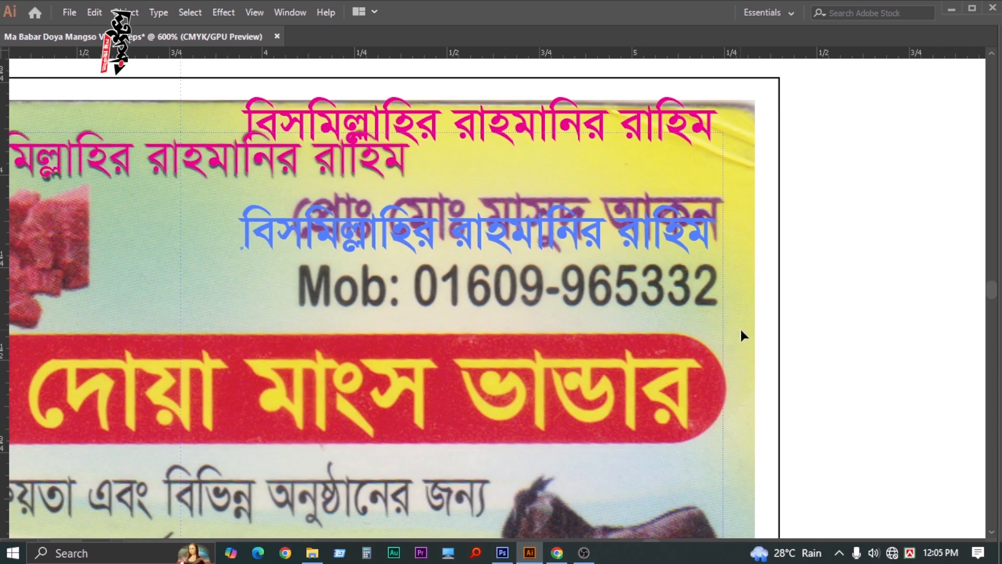
pyautogui.press('Tab')
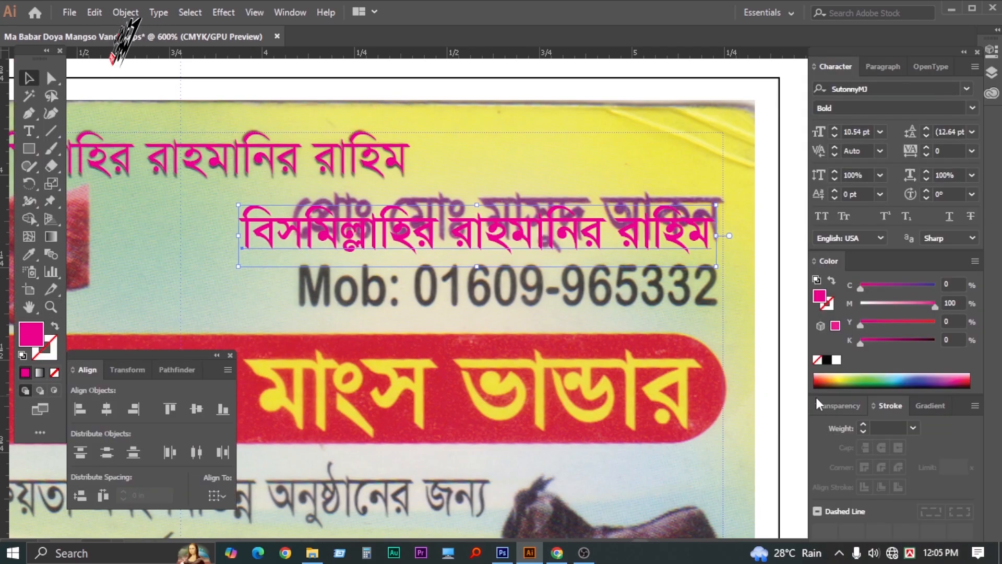
pyautogui.click(826, 360)
# Retype the black copy as the proprietor's name line and remove its leading spaces
pyautogui.press('t')
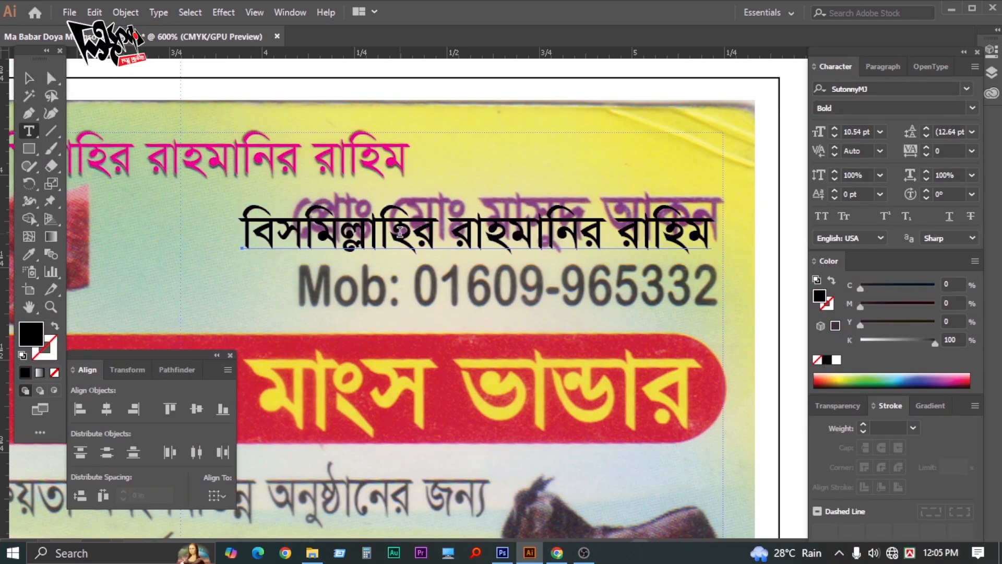
pyautogui.tripleClick(404, 234)
pyautogui.press('BackSpace')
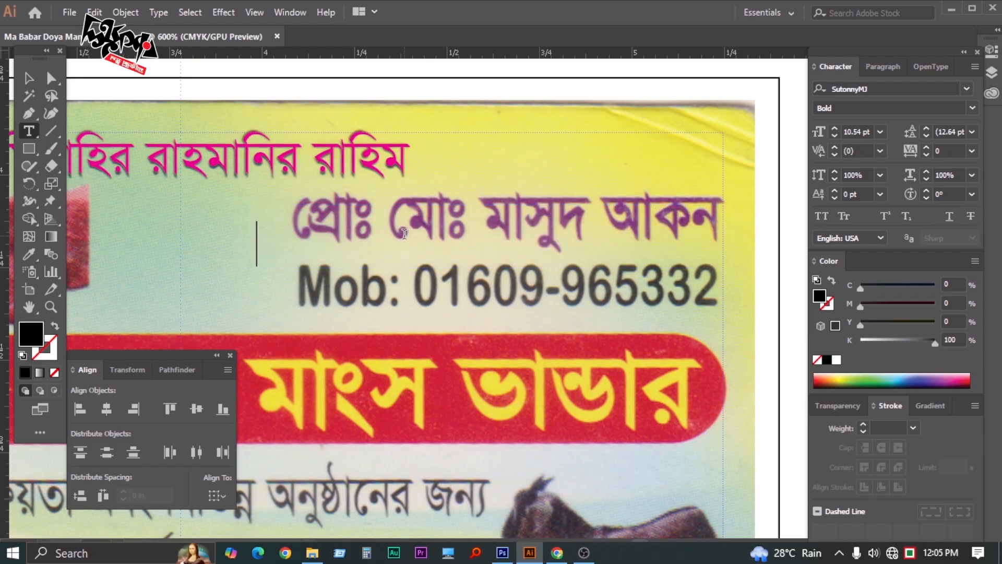
pyautogui.write('ে্রপ')
pyautogui.press('BackSpace')
pyautogui.press('BackSpace')
pyautogui.press('BackSpace')
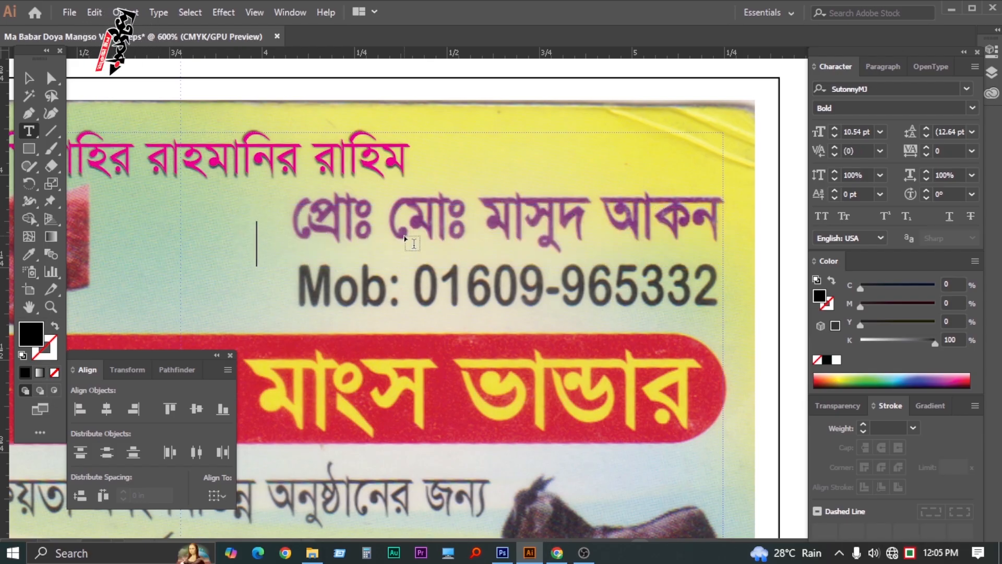
pyautogui.write('প্রো')
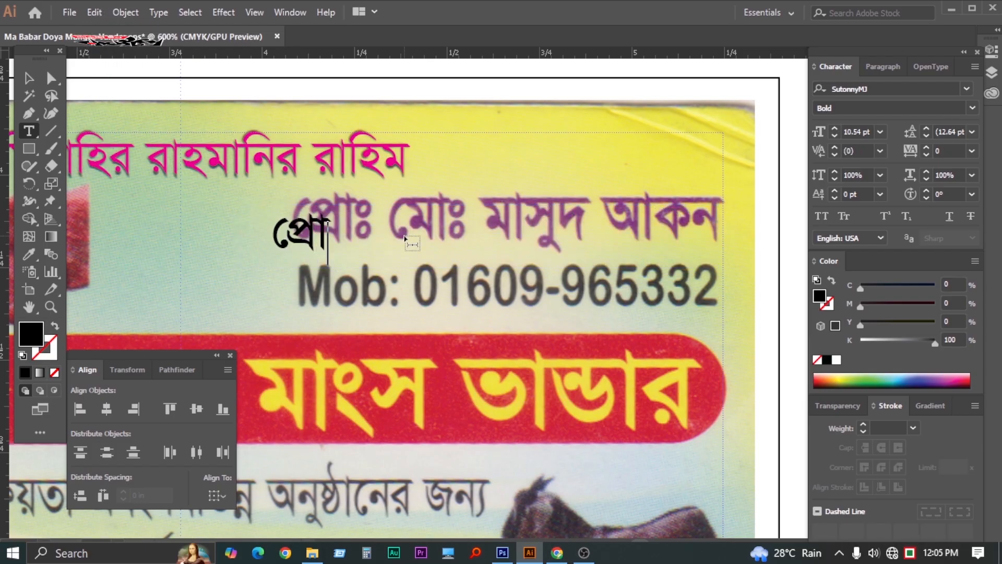
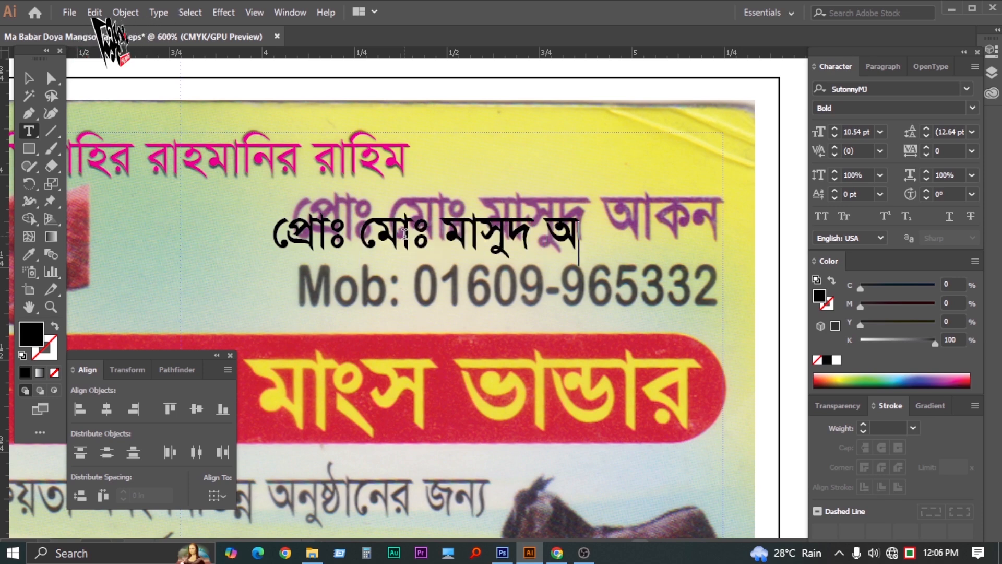
pyautogui.press('Escape')
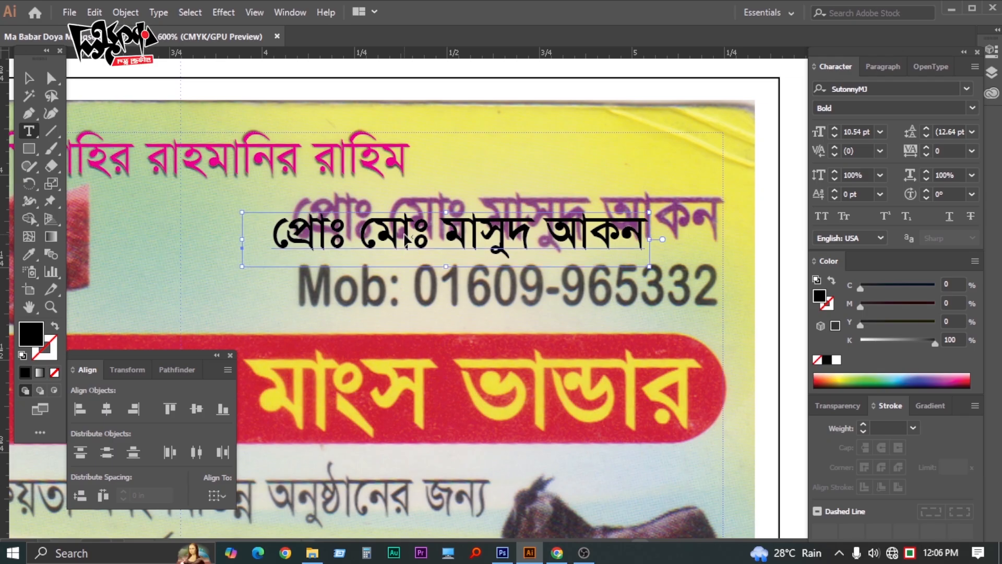
pyautogui.hotkey('ctrl', 'alt', 'b')
pyautogui.press('Escape')
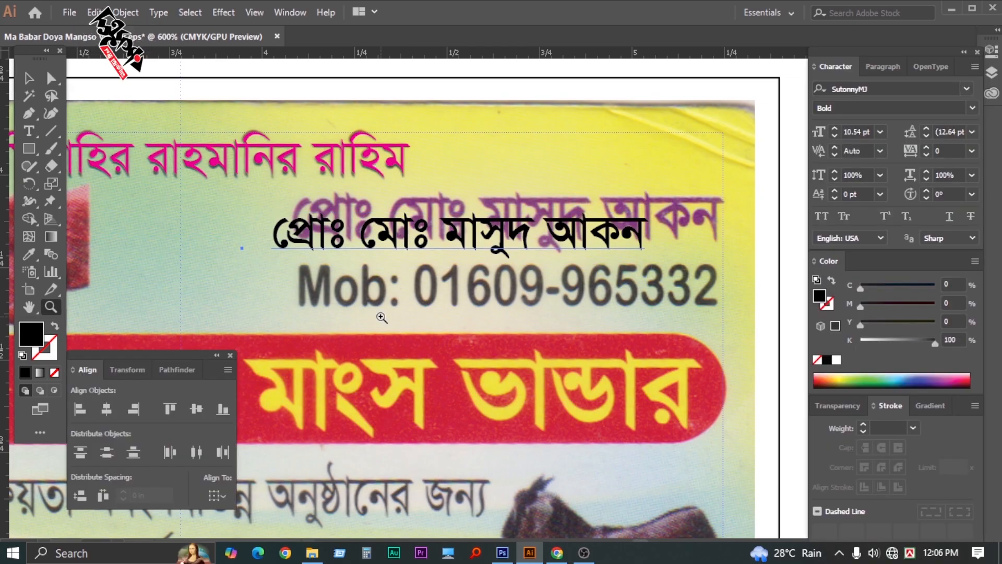
pyautogui.press('t')
pyautogui.moveTo(275, 245); pyautogui.dragTo(204, 250)
pyautogui.press('BackSpace')
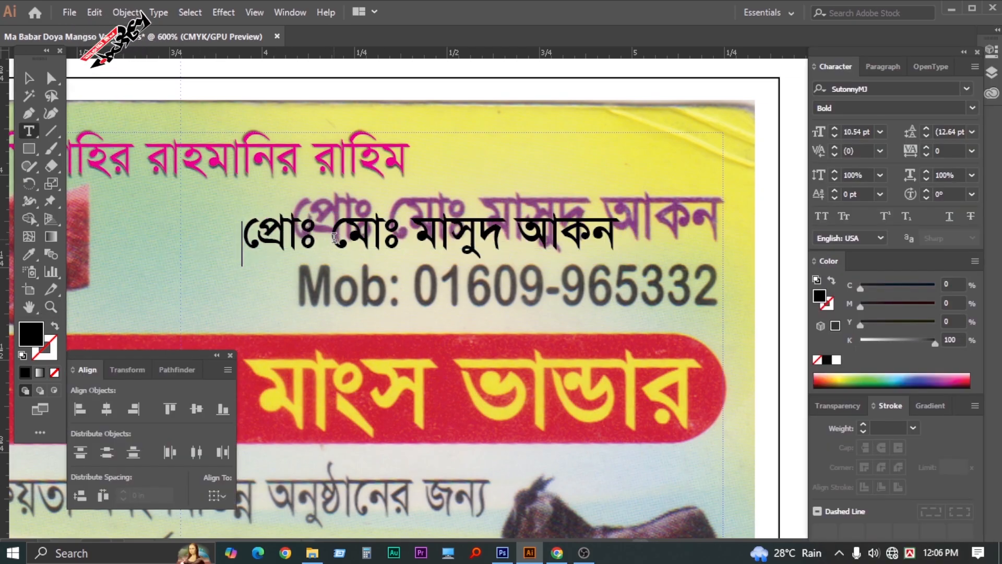
pyautogui.press('Escape')
# Move the name text over the scanned name and stretch it to the same width
pyautogui.press('Tab')
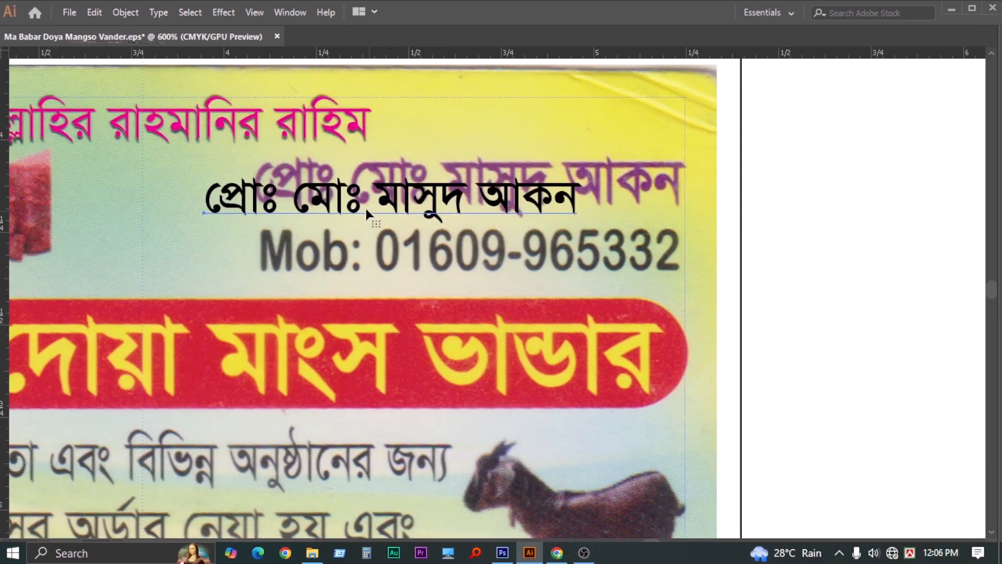
pyautogui.moveTo(372, 208); pyautogui.dragTo(471, 188)
pyautogui.moveTo(234, 205); pyautogui.dragTo(430, 171)
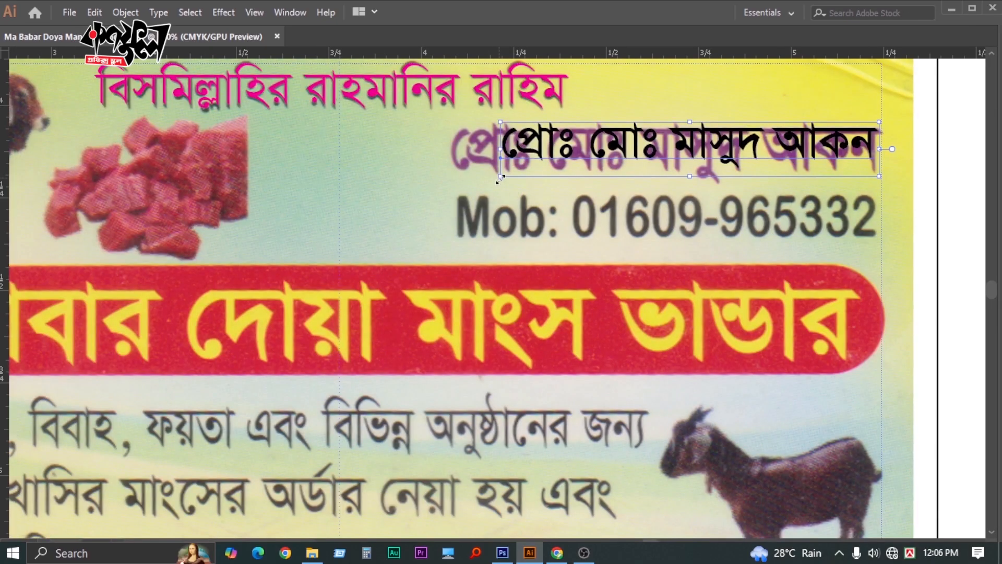
pyautogui.moveTo(500, 178); pyautogui.dragTo(450, 196)
pyautogui.moveTo(450, 159); pyautogui.dragTo(287, 157)
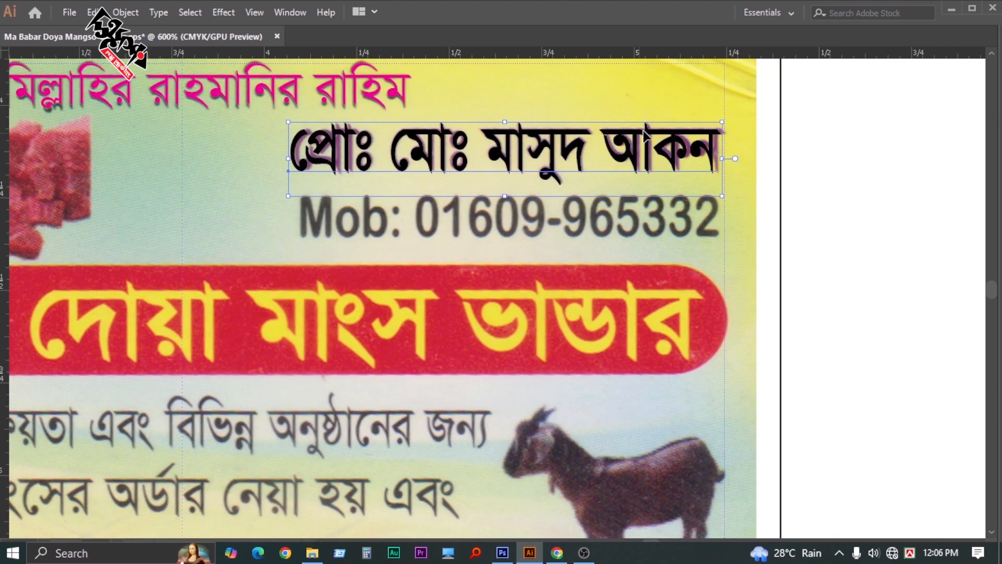
pyautogui.press('z')
pyautogui.moveTo(725, 159); pyautogui.dragTo(728, 159)
pyautogui.press('Tab')
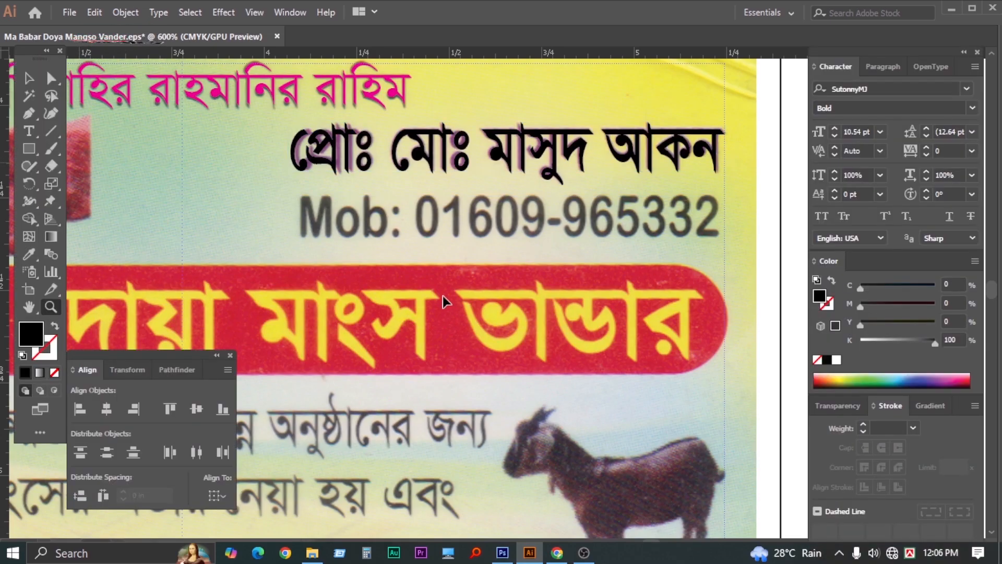
pyautogui.hotkey('shift', 'Tab')
pyautogui.keyDown('alt'); pyautogui.click(444, 289); pyautogui.keyUp('alt')
pyautogui.keyDown('alt'); pyautogui.click(443, 288); pyautogui.keyUp('alt')
pyautogui.hotkey('shift', 'Tab')
pyautogui.moveTo(511, 316); pyautogui.dragTo(614, 233)
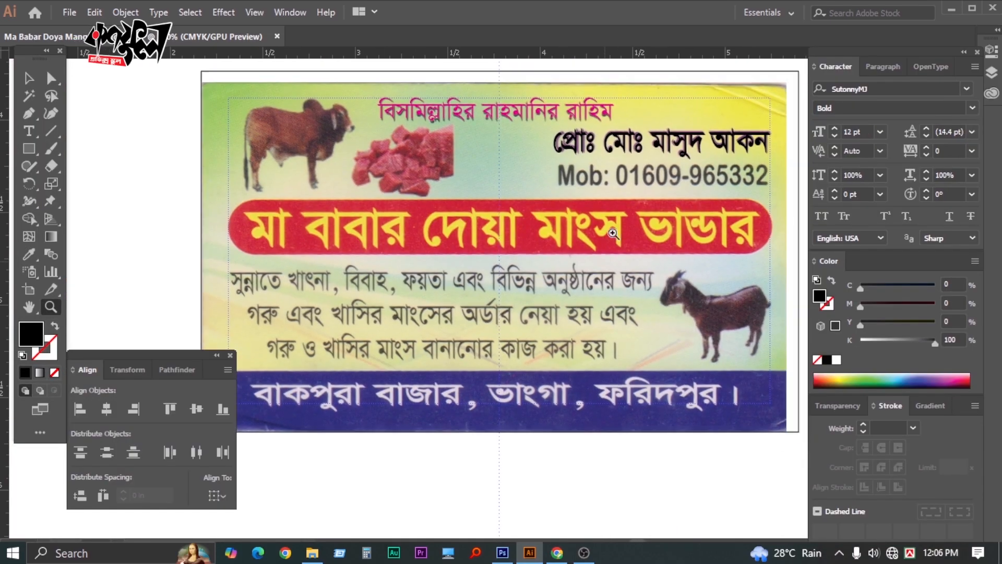
# Duplicate the name text onto the red banner and retype it as 'মা বা'
pyautogui.press('v')
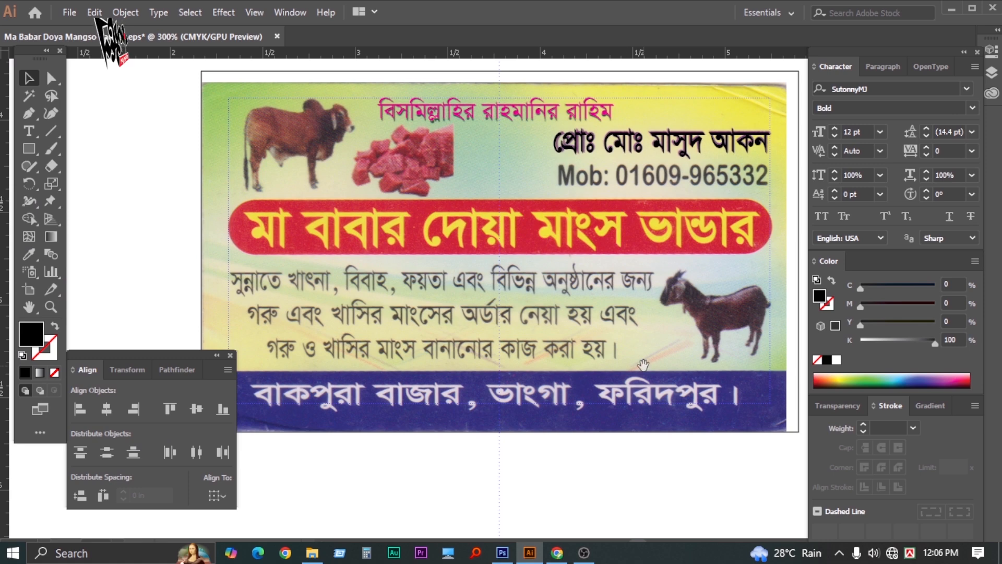
pyautogui.moveTo(641, 142); pyautogui.dragTo(408, 229)
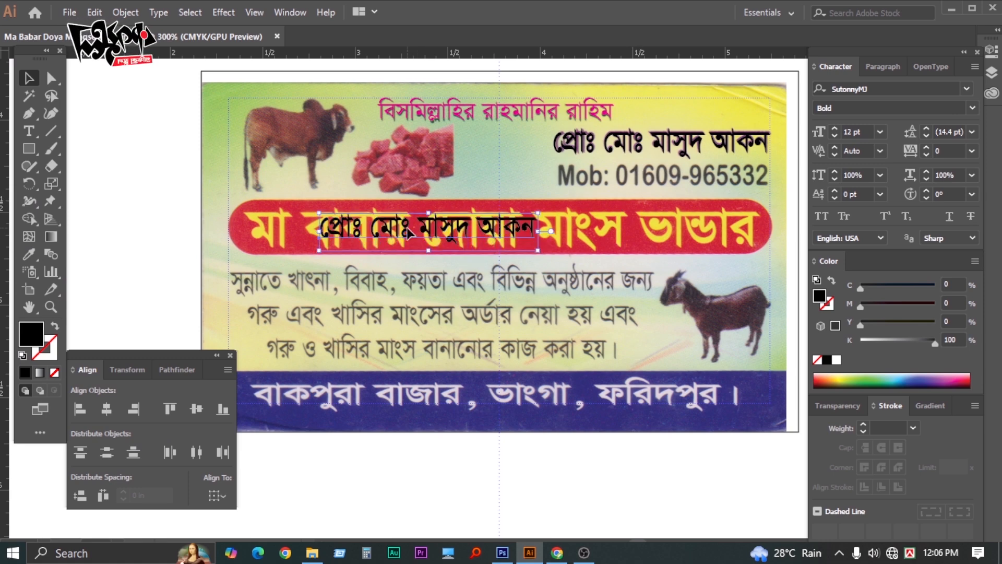
pyautogui.press('z')
pyautogui.click(474, 286)
pyautogui.press('Tab')
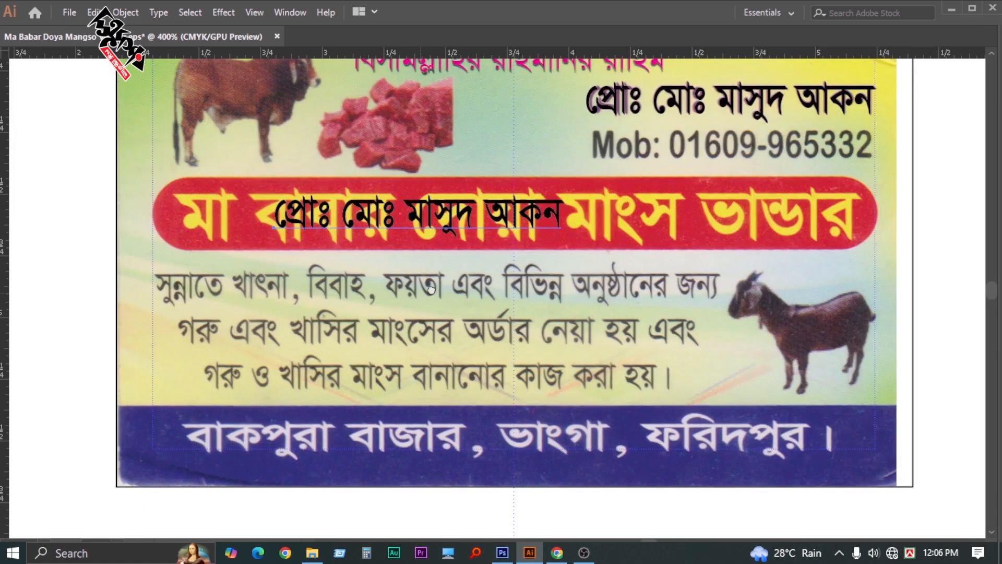
pyautogui.moveTo(421, 292); pyautogui.dragTo(446, 283)
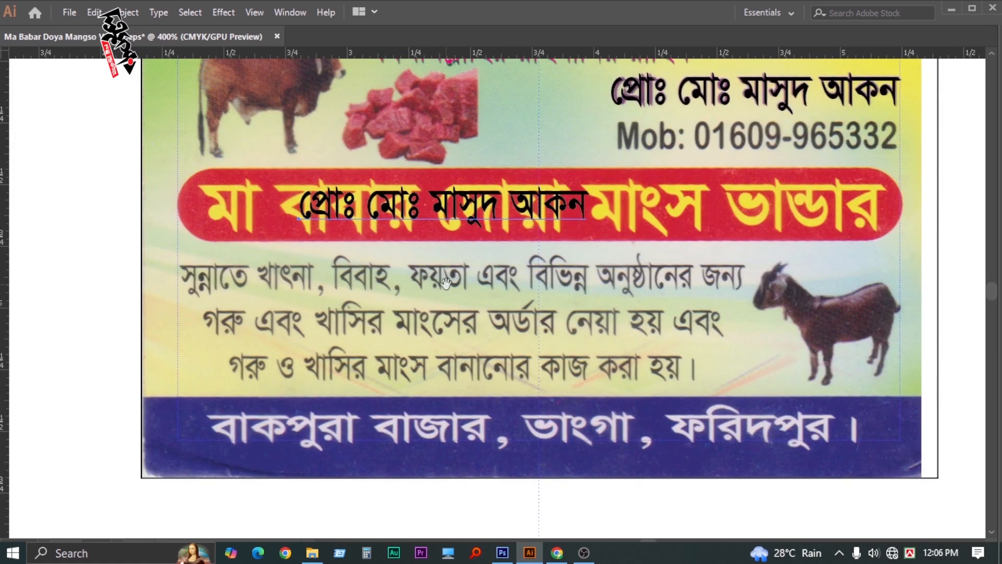
pyautogui.tripleClick(466, 201)
pyautogui.press('BackSpace')
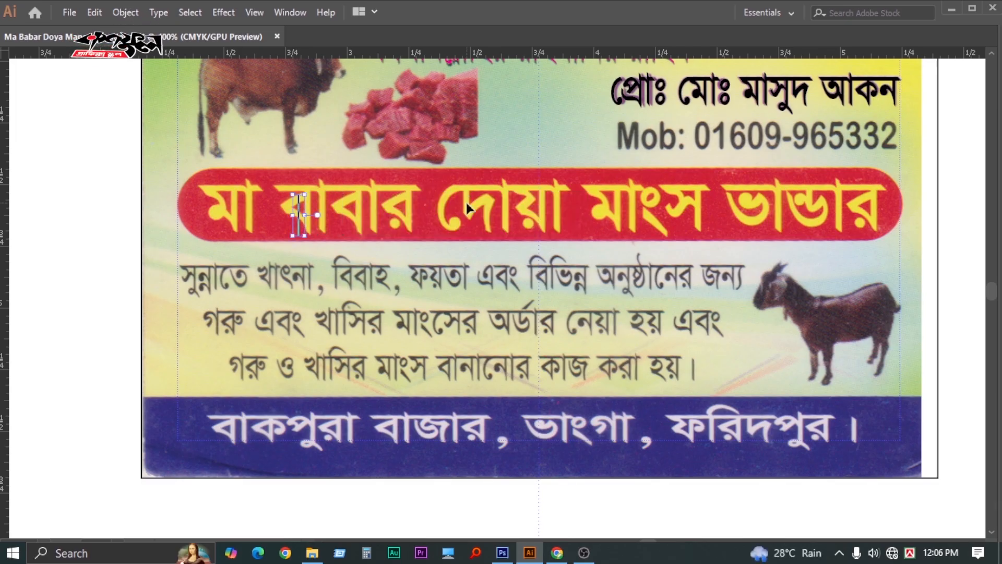
pyautogui.write('মা বাবার')
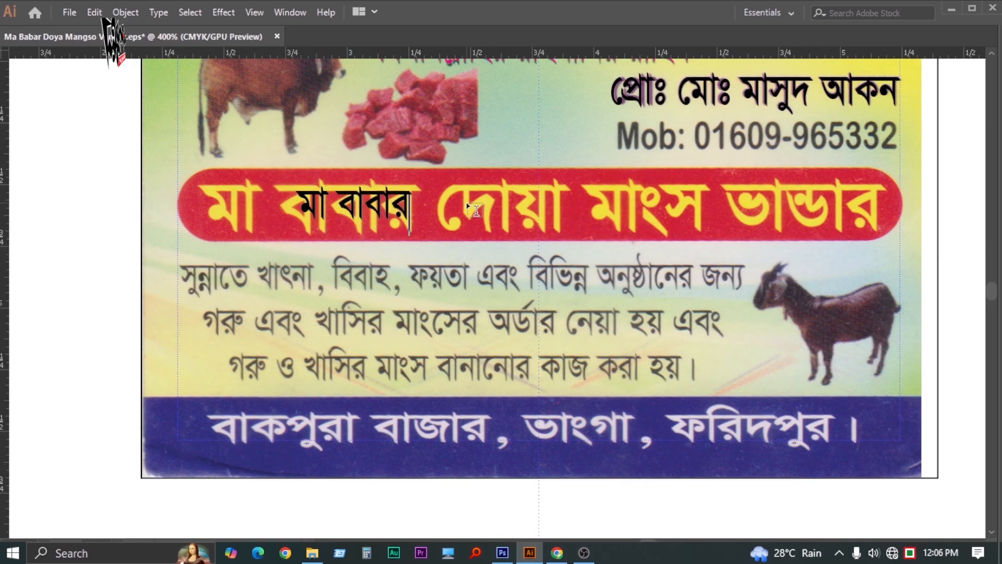
pyautogui.press('Escape')
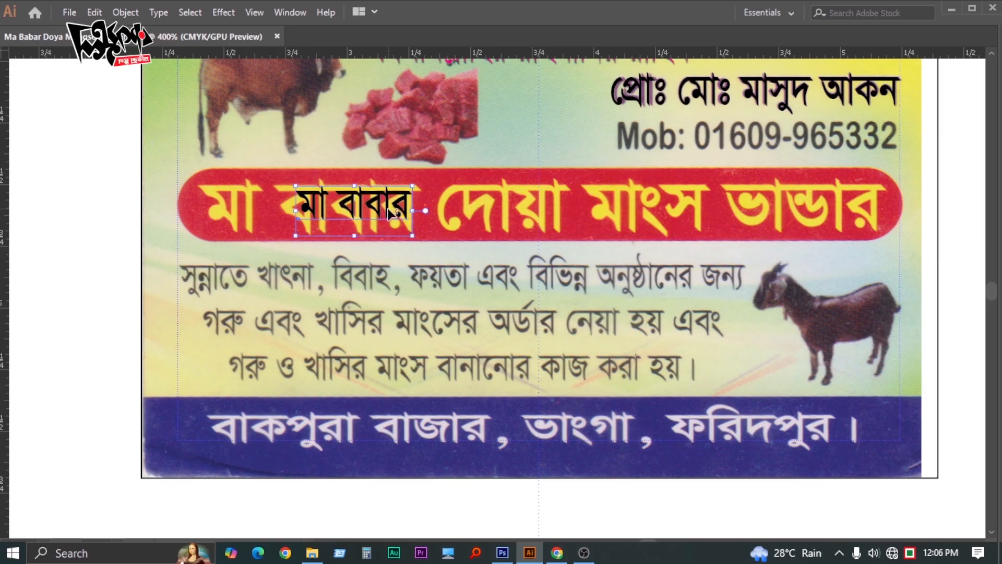
# Move the black banner text over the scanned first words and enlarge it to match
pyautogui.hotkey('ctrl', 'space')
pyautogui.doubleClick(348, 238)
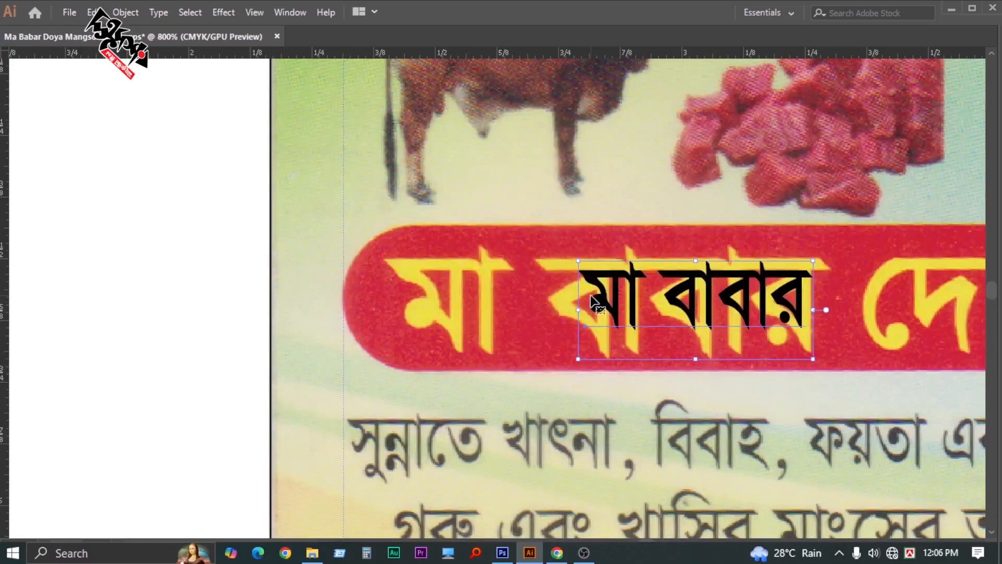
pyautogui.moveTo(595, 302); pyautogui.dragTo(406, 287)
pyautogui.press('space')
pyautogui.moveTo(535, 321); pyautogui.dragTo(355, 209)
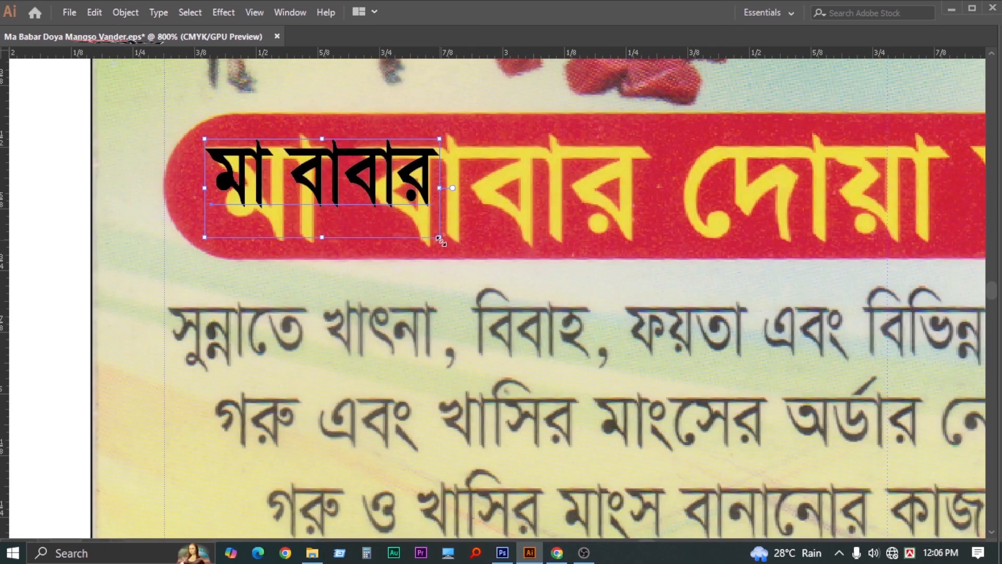
pyautogui.moveTo(441, 241); pyautogui.dragTo(652, 288)
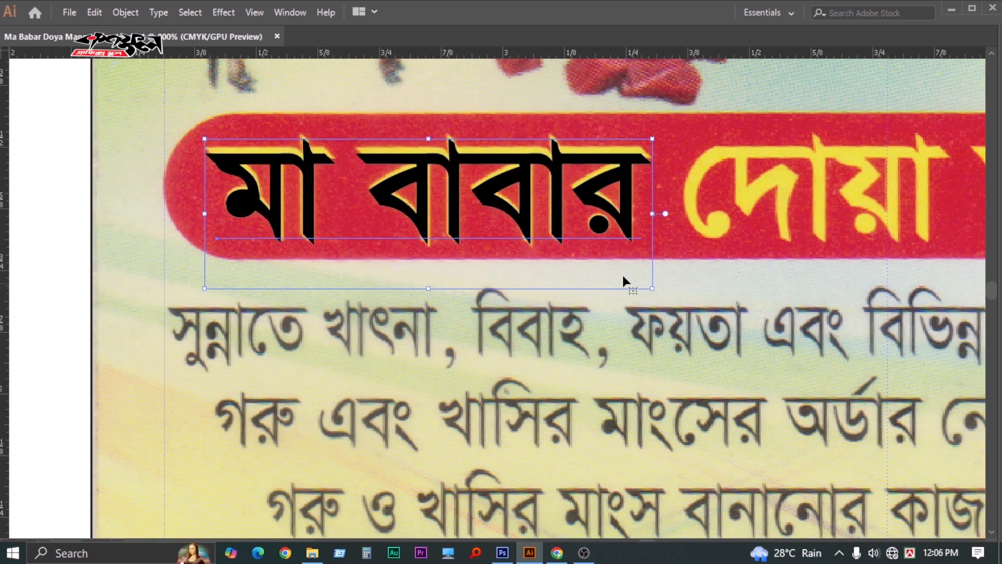
pyautogui.moveTo(431, 140); pyautogui.dragTo(429, 134)
pyautogui.press('z')
pyautogui.press('Tab')
pyautogui.press('Tab')
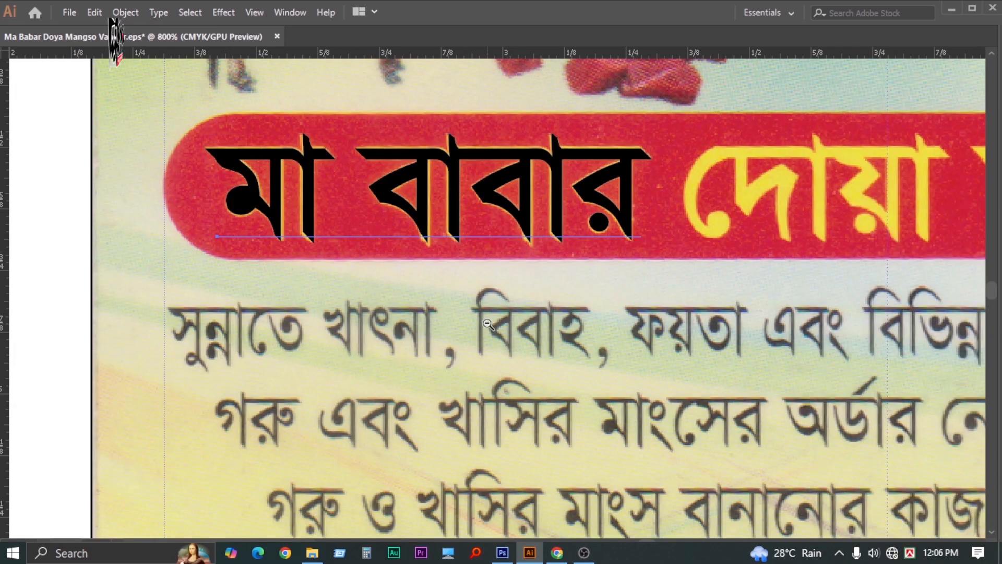
pyautogui.keyDown('alt'); pyautogui.click(493, 328); pyautogui.keyUp('alt')
pyautogui.keyDown('alt'); pyautogui.click(493, 329); pyautogui.keyUp('alt')
pyautogui.press('space')
pyautogui.moveTo(630, 280); pyautogui.dragTo(427, 289)
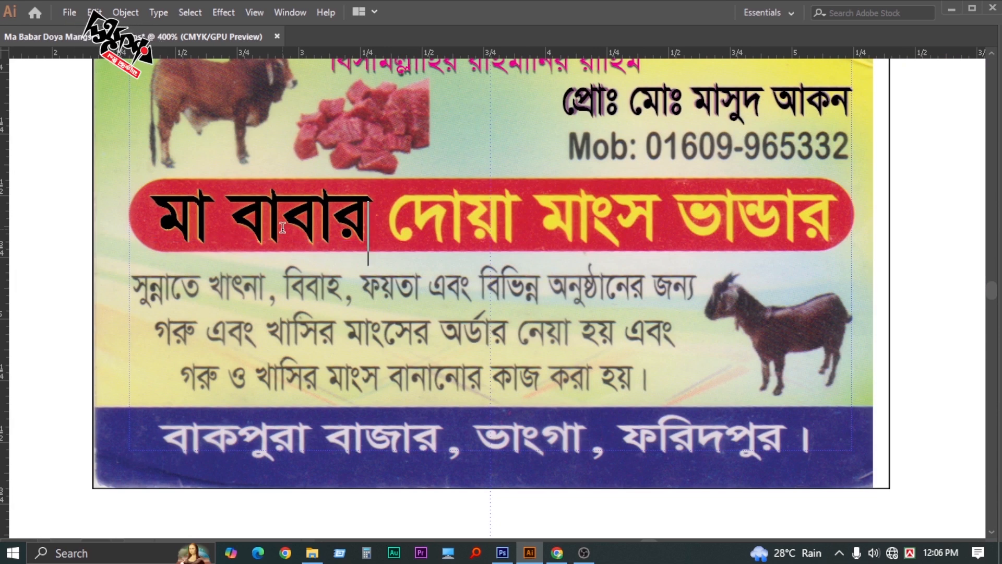
# Complete the banner text so it reads মা বাবার দোয়া মাংস ভান্ডার
pyautogui.write('পসভ')
pyautogui.press('BackSpace')
pyautogui.press('BackSpace')
pyautogui.press('BackSpace')
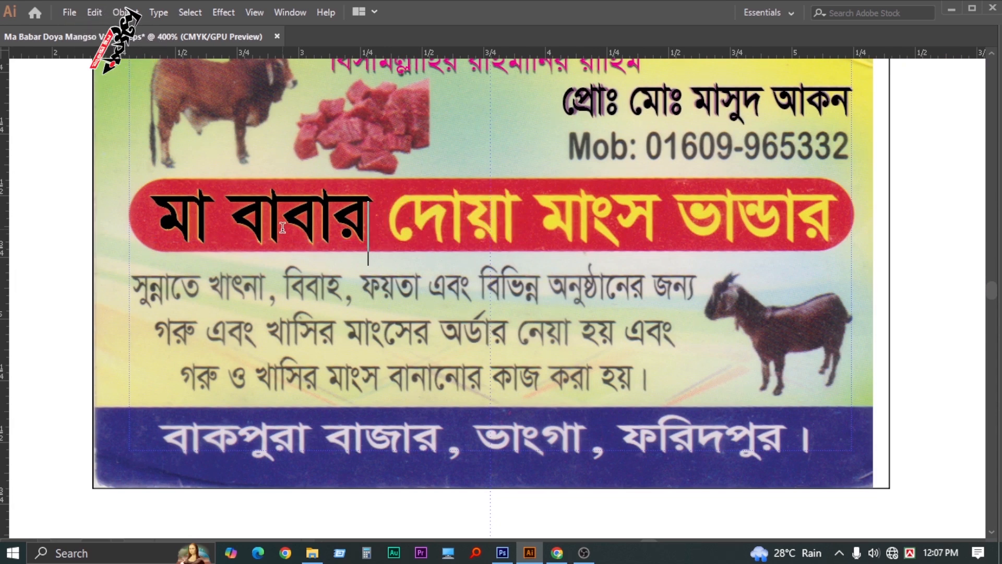
pyautogui.write('দোয়া ')
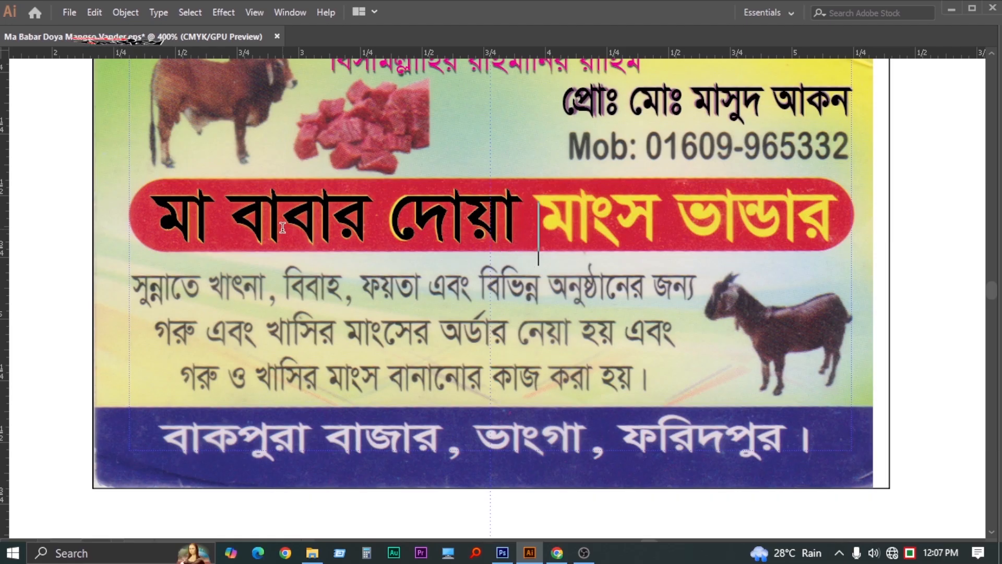
pyautogui.write('মাংস ভান্প')
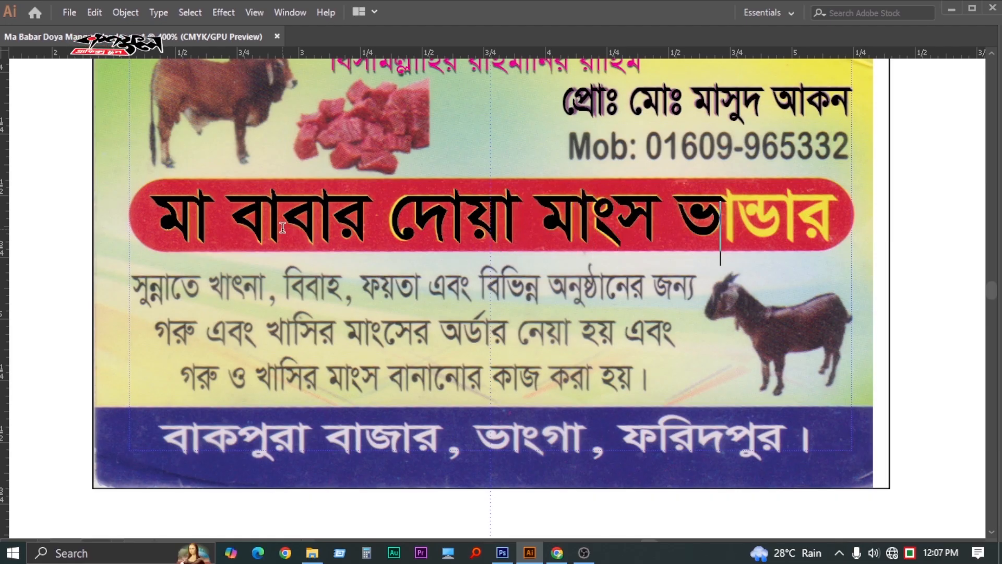
pyautogui.press('BackSpace')
pyautogui.press('BackSpace')
pyautogui.press('BackSpace')
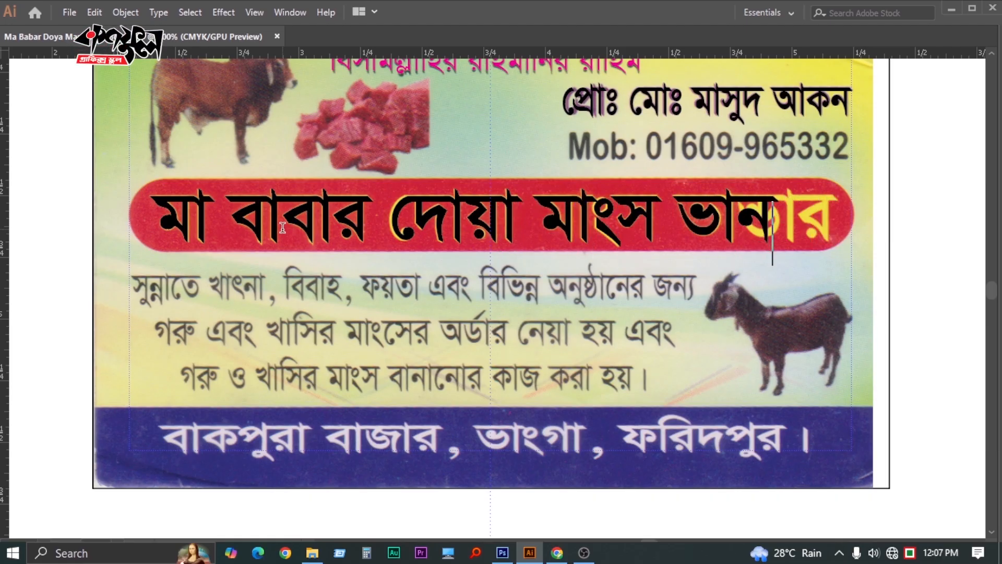
pyautogui.write('ন্ডার')
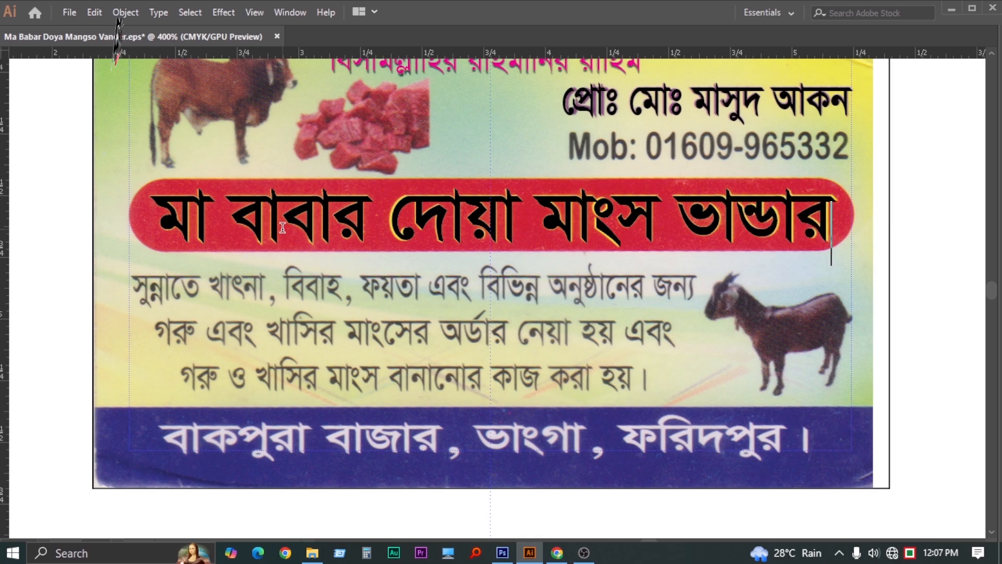
pyautogui.press('Escape')
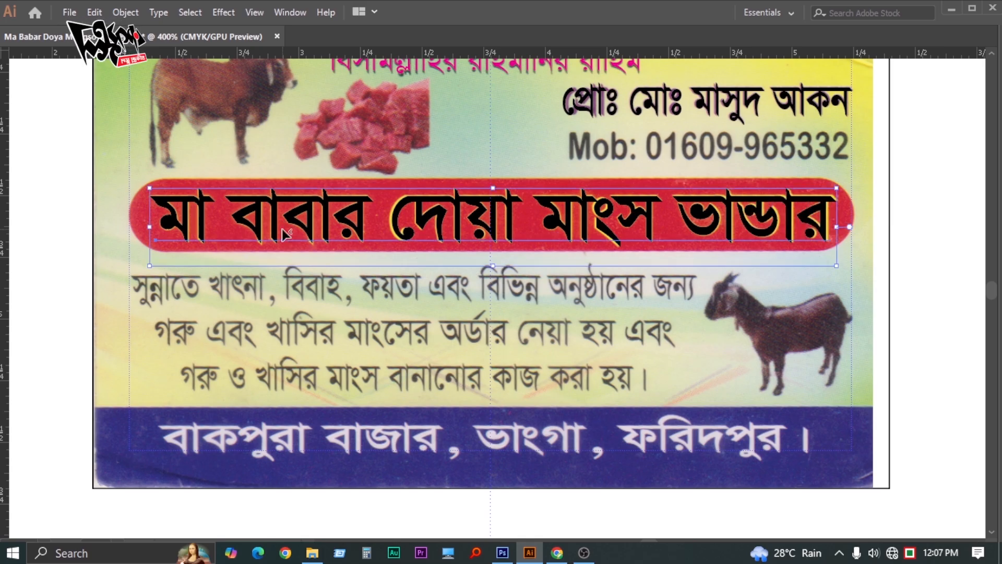
pyautogui.press('z')
pyautogui.press('Tab')
pyautogui.press('Tab')
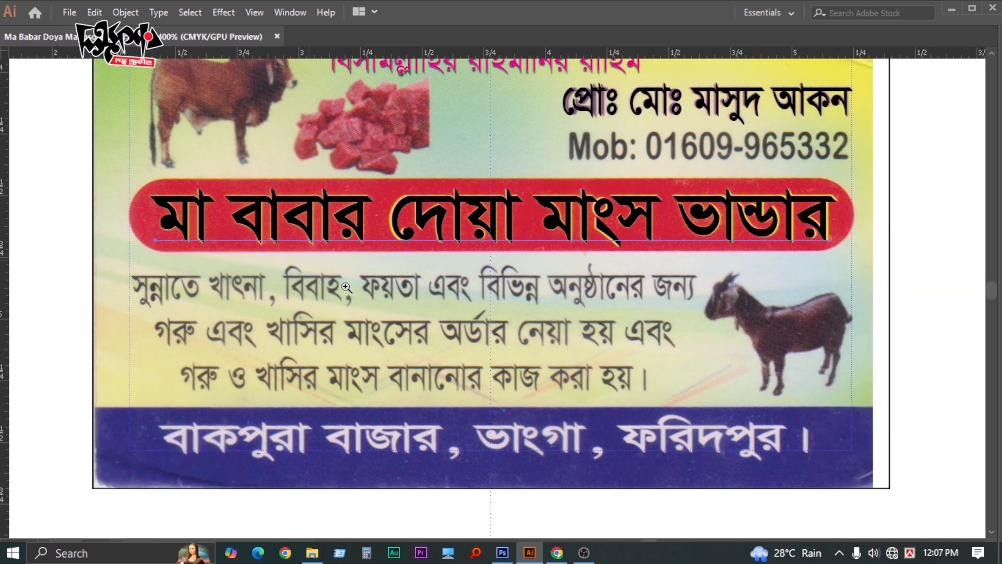
pyautogui.keyDown('alt'); pyautogui.click(435, 317); pyautogui.keyUp('alt')
pyautogui.keyDown('alt'); pyautogui.click(435, 317); pyautogui.keyUp('alt')
pyautogui.moveTo(474, 310); pyautogui.dragTo(409, 281)
pyautogui.click(861, 279)
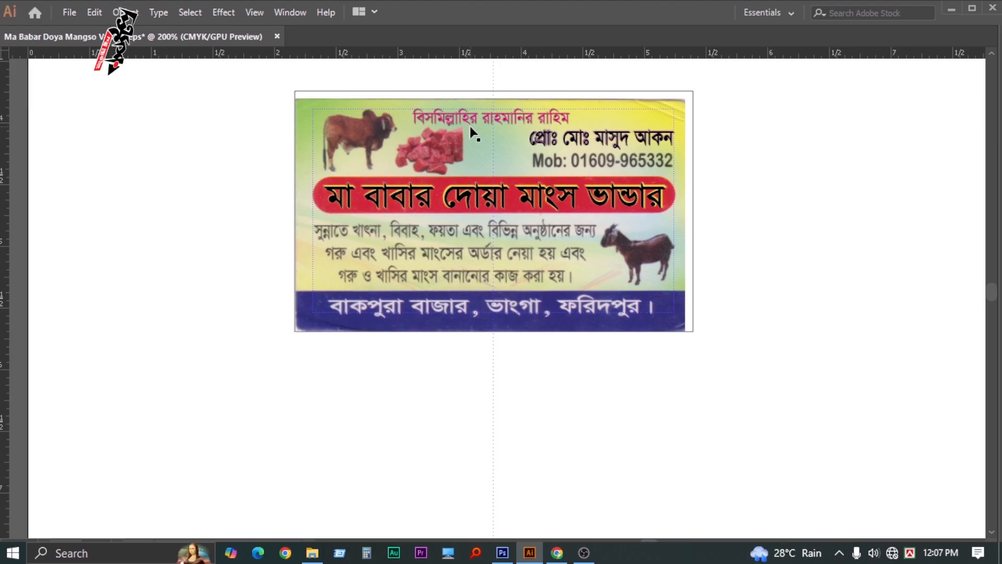
# Duplicate the magenta top heading onto the body text and retype it as সুন্নাতে খাৎনা
pyautogui.moveTo(471, 128); pyautogui.dragTo(381, 238)
pyautogui.click(190, 266)
pyautogui.press('z')
pyautogui.press('Tab')
pyautogui.press('Tab')
pyautogui.click(454, 264)
pyautogui.click(454, 264)
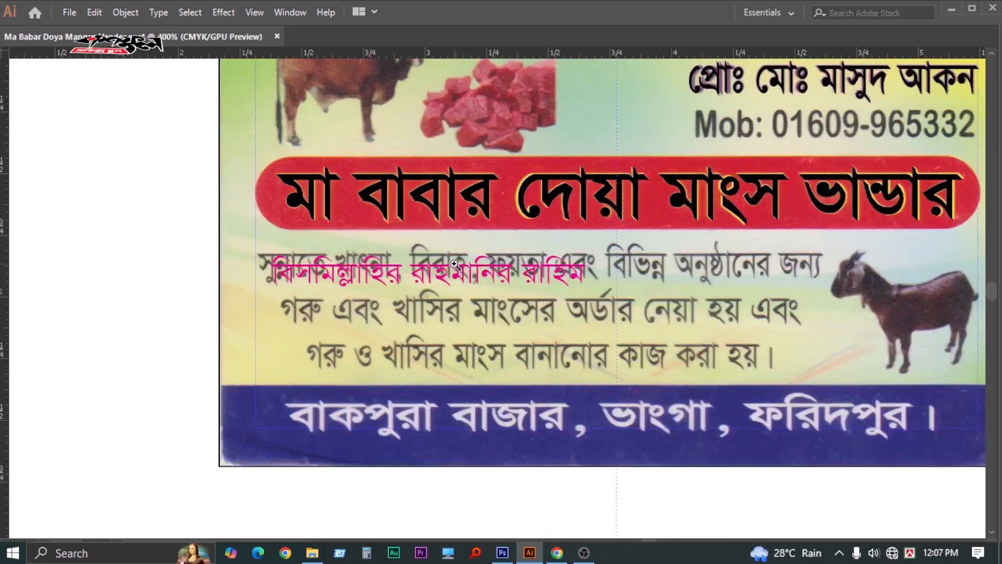
pyautogui.click(454, 264)
pyautogui.scroll(-1, 437, 311)
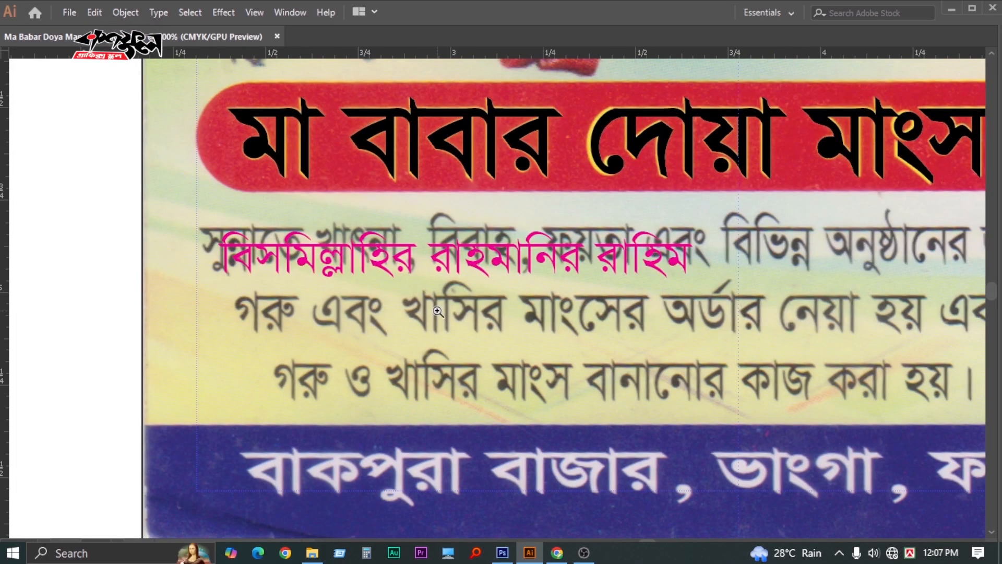
pyautogui.tripleClick(435, 256)
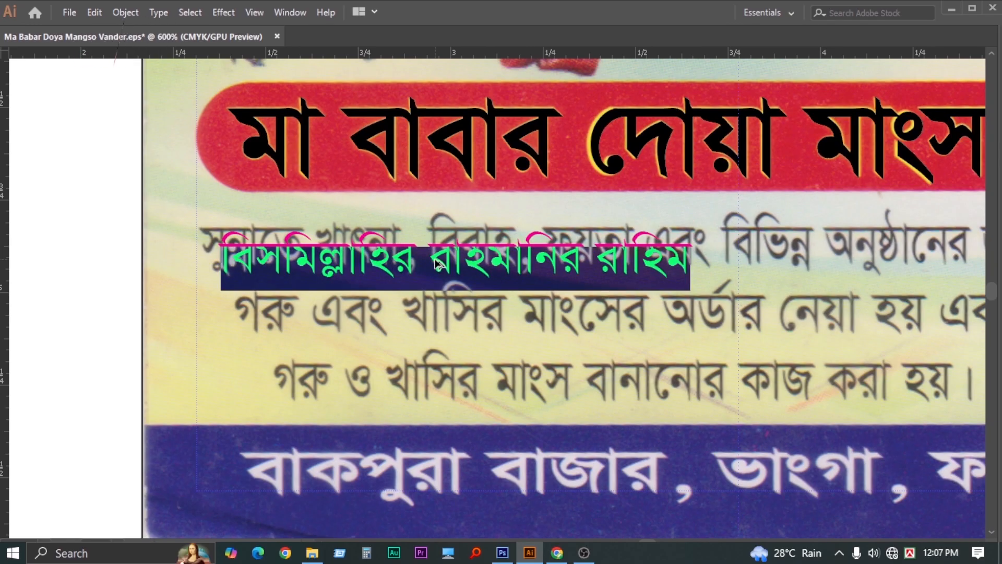
pyautogui.write('সুন্নাতে খাৎনা')
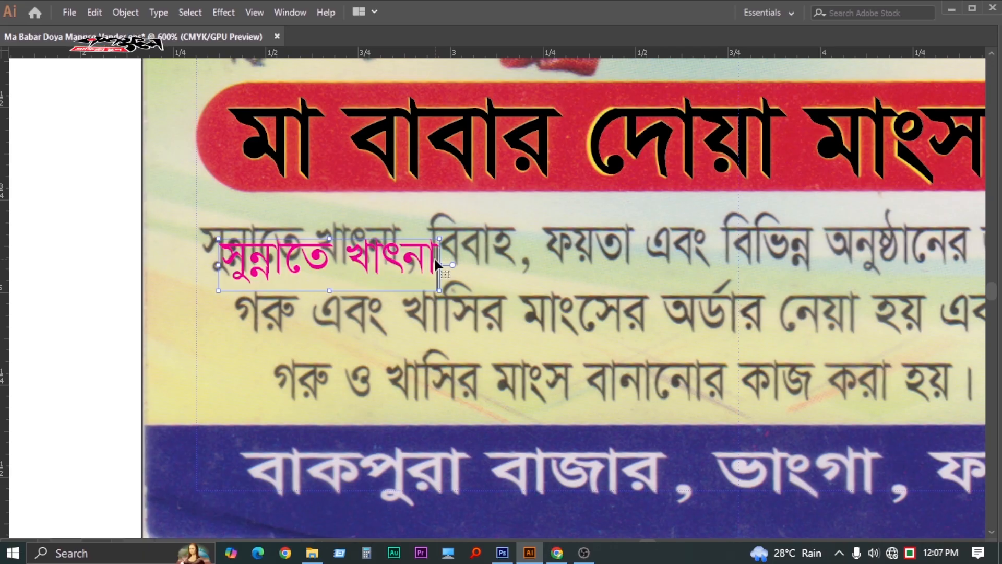
pyautogui.doubleClick(310, 261)
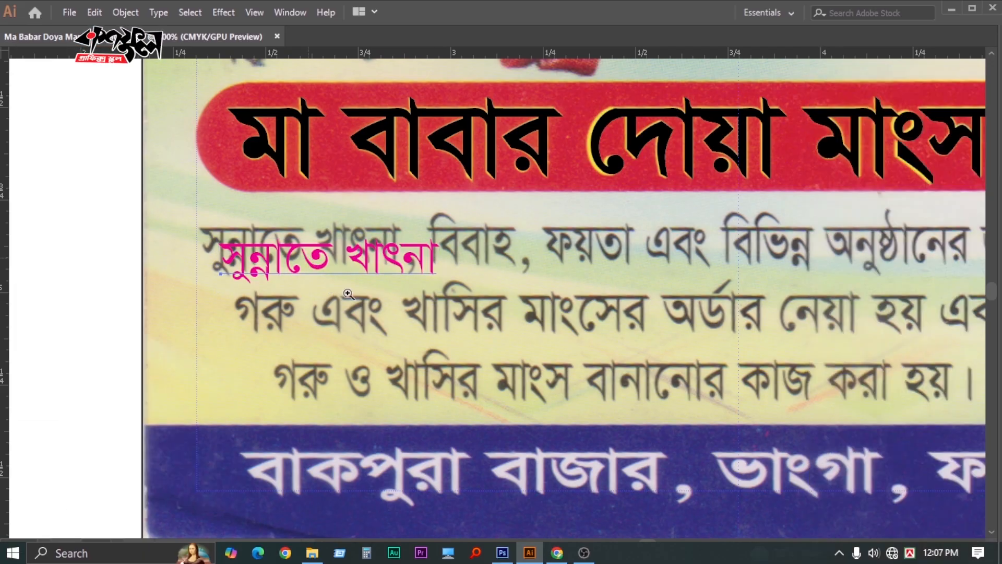
# Position the magenta phrase over the scanned words and resize it to their size
pyautogui.click(347, 294)
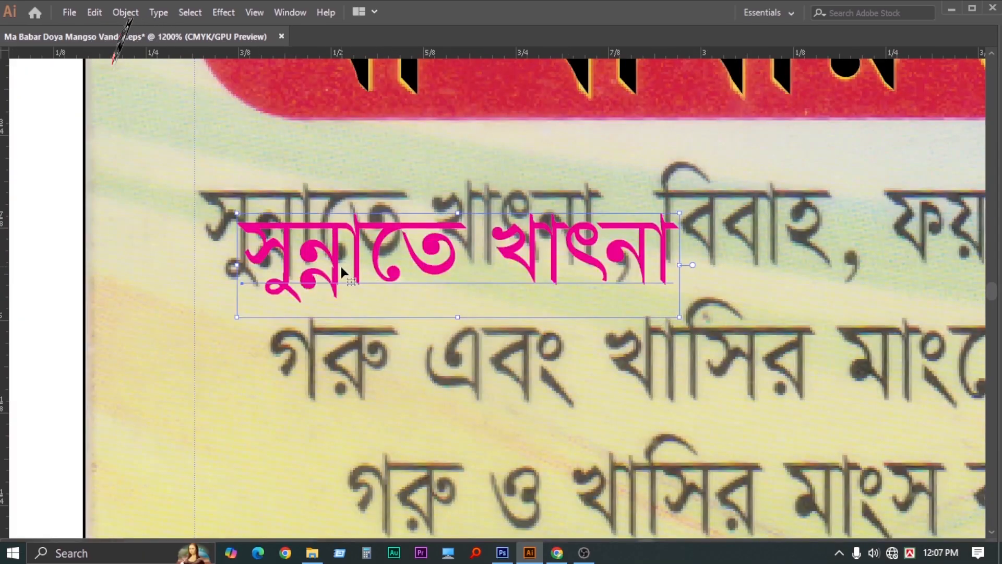
pyautogui.moveTo(340, 264); pyautogui.dragTo(294, 227)
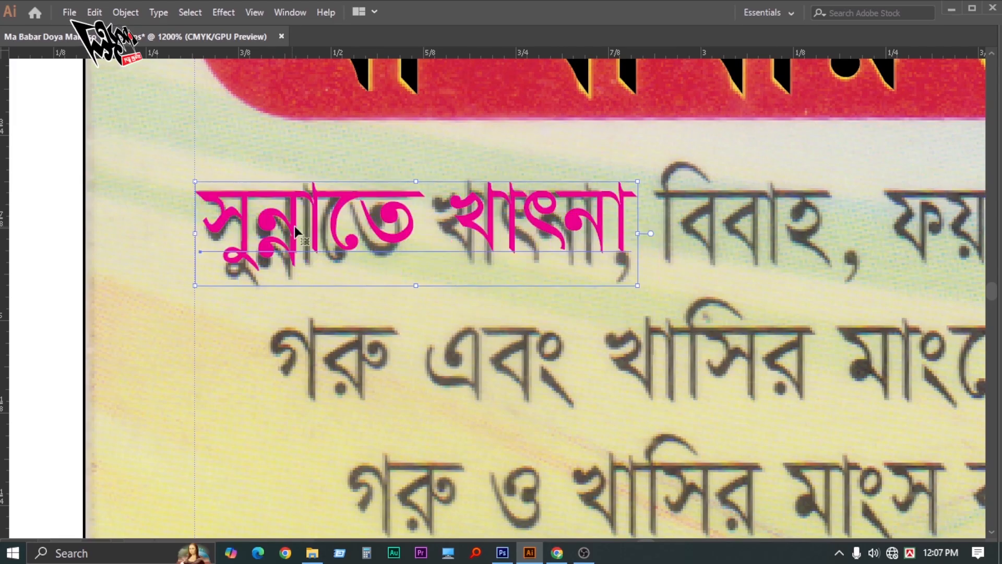
pyautogui.press('Tab')
pyautogui.press('Tab')
pyautogui.moveTo(556, 287); pyautogui.dragTo(545, 285)
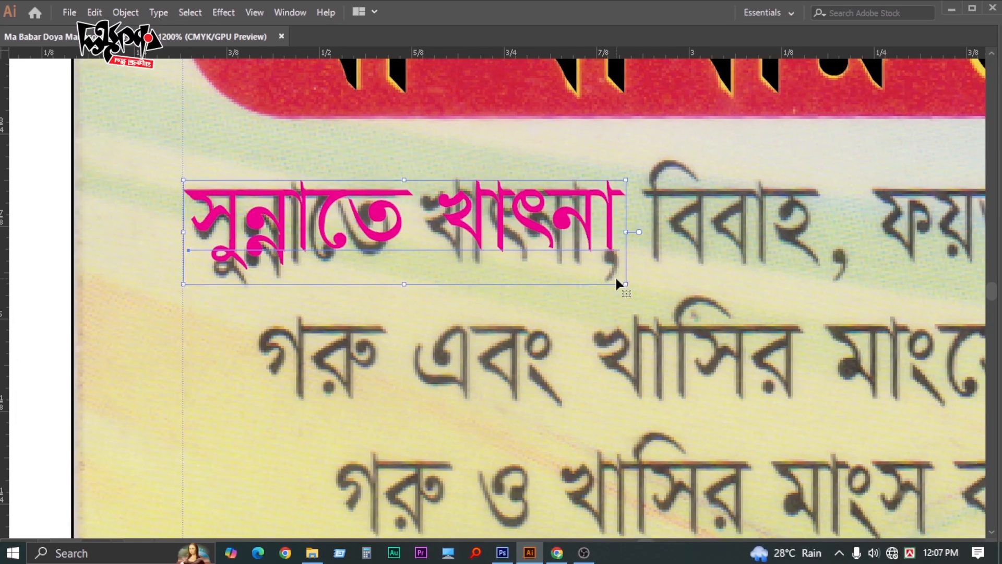
pyautogui.moveTo(626, 282); pyautogui.dragTo(593, 303)
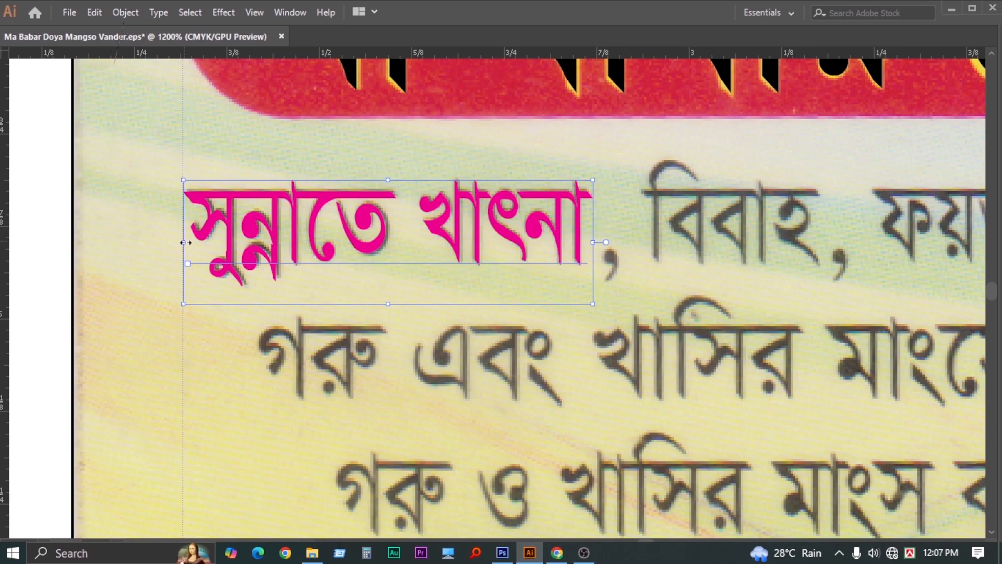
pyautogui.moveTo(183, 242); pyautogui.dragTo(189, 242)
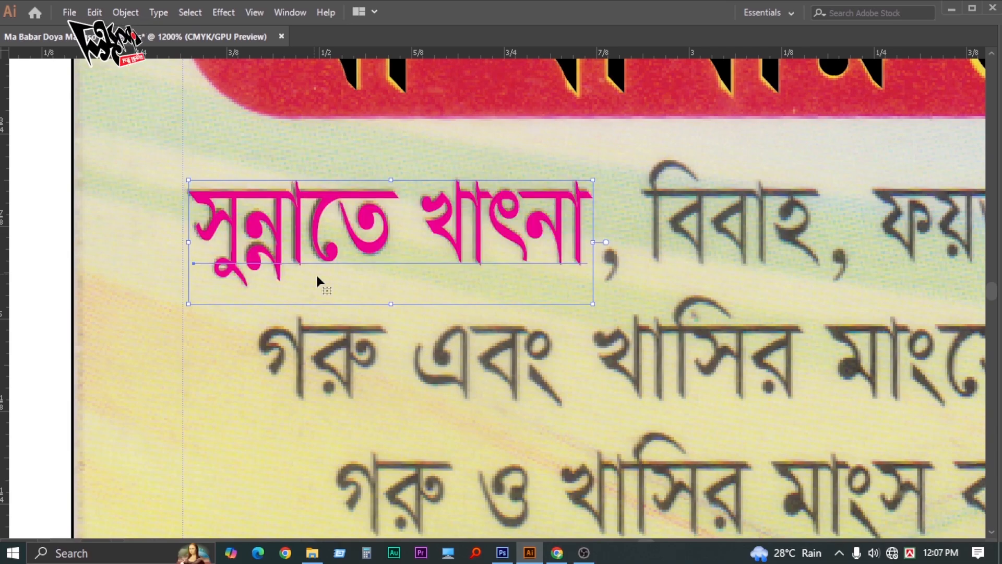
pyautogui.hotkey('ctrl', '-')
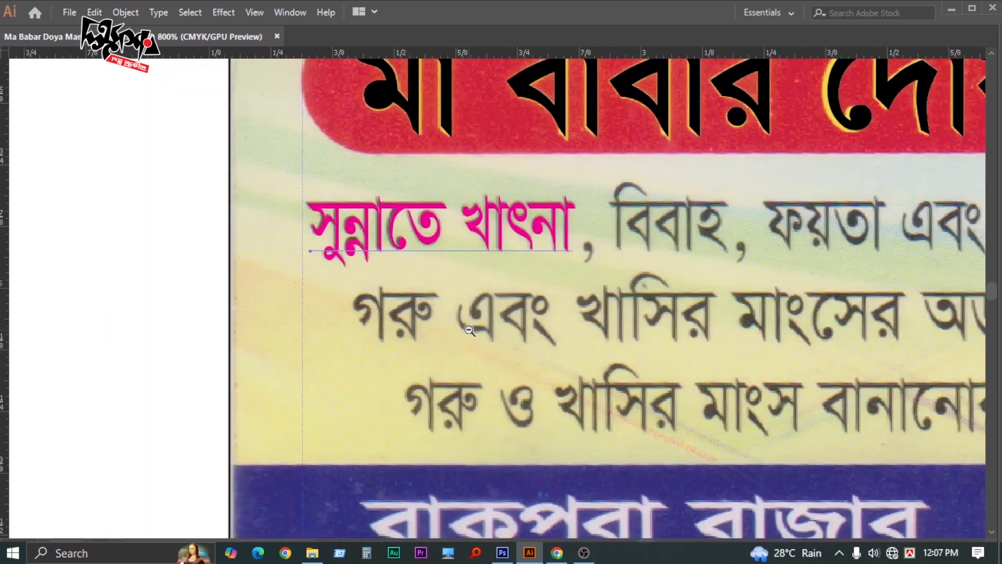
pyautogui.hotkey('ctrl', '-')
pyautogui.moveTo(610, 311); pyautogui.dragTo(372, 315)
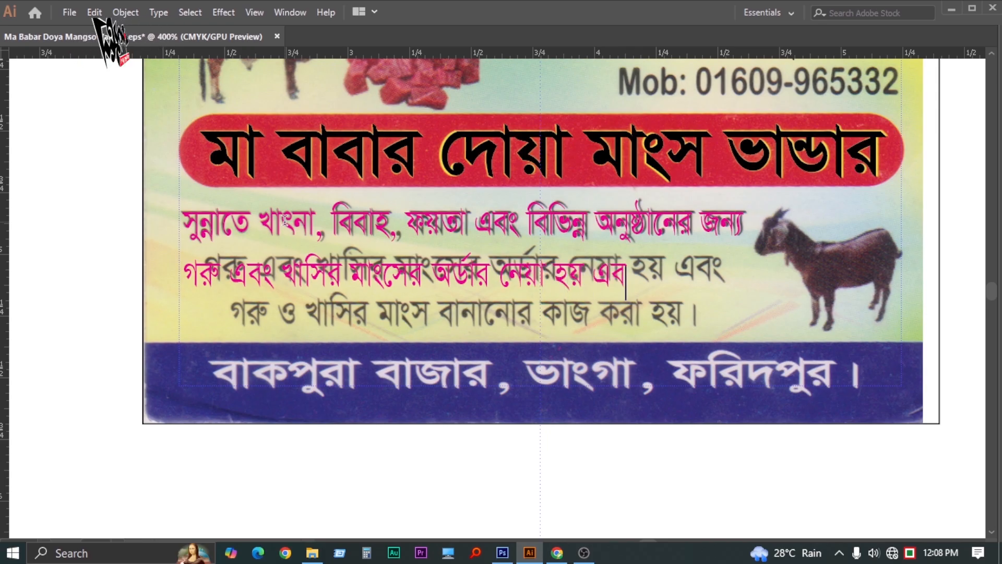
# Finish typing the second magenta body line and nudge the text block into place
pyautogui.write('ং')
pyautogui.press('Escape')
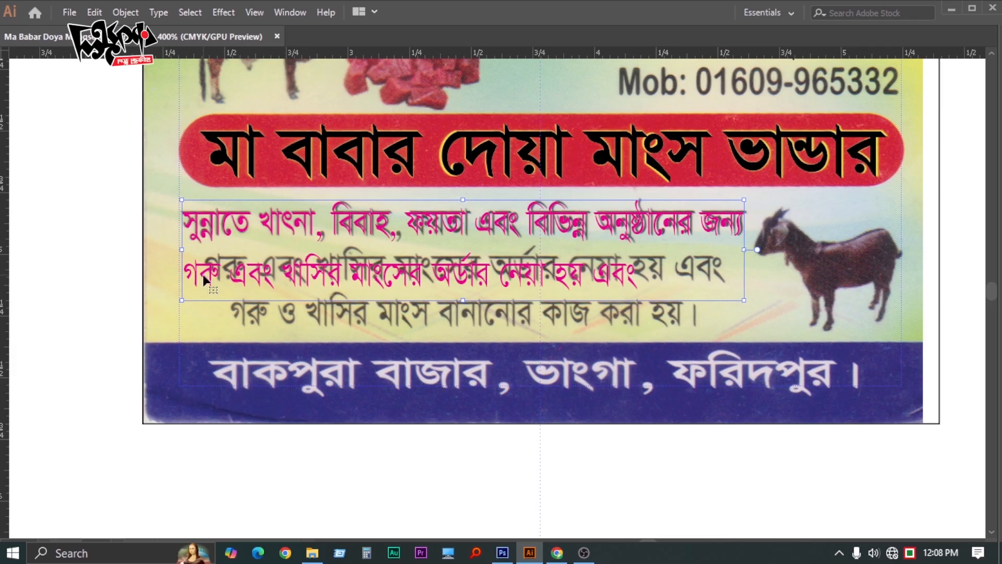
pyautogui.moveTo(206, 280); pyautogui.dragTo(228, 275)
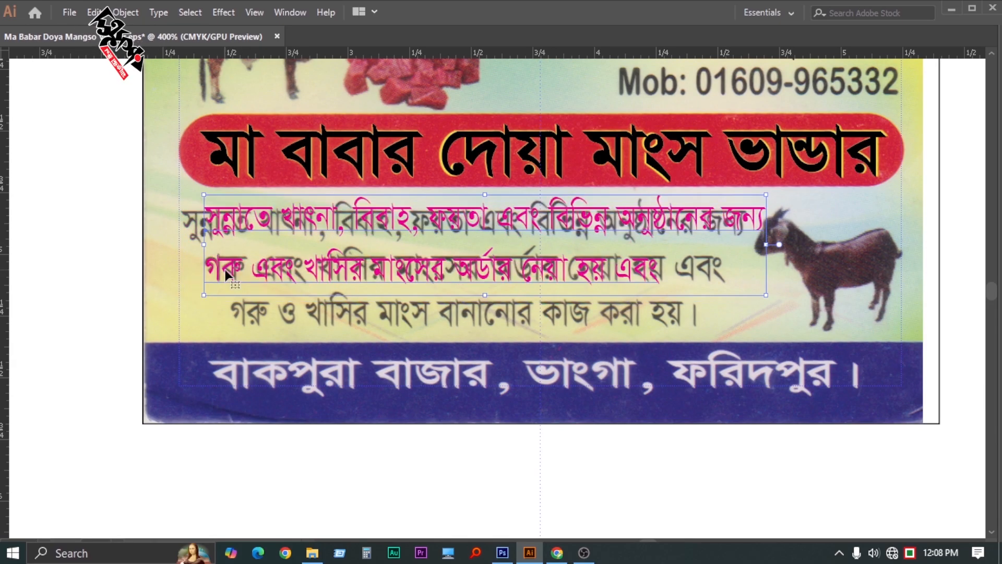
pyautogui.doubleClick(228, 275)
# Set the second magenta line's horizontal scale to 88%
pyautogui.tripleClick(259, 269)
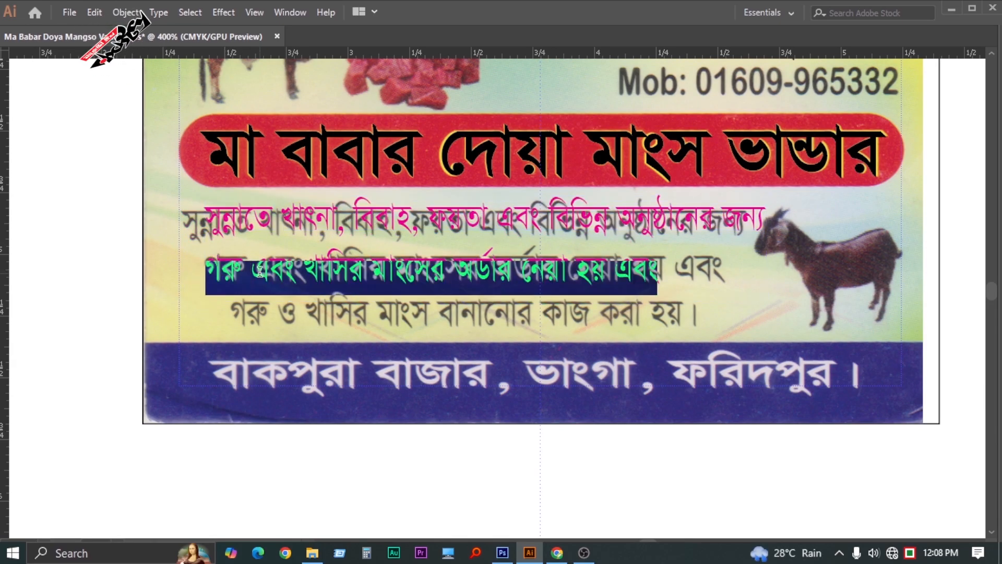
pyautogui.hotkey('ctrl', 't')
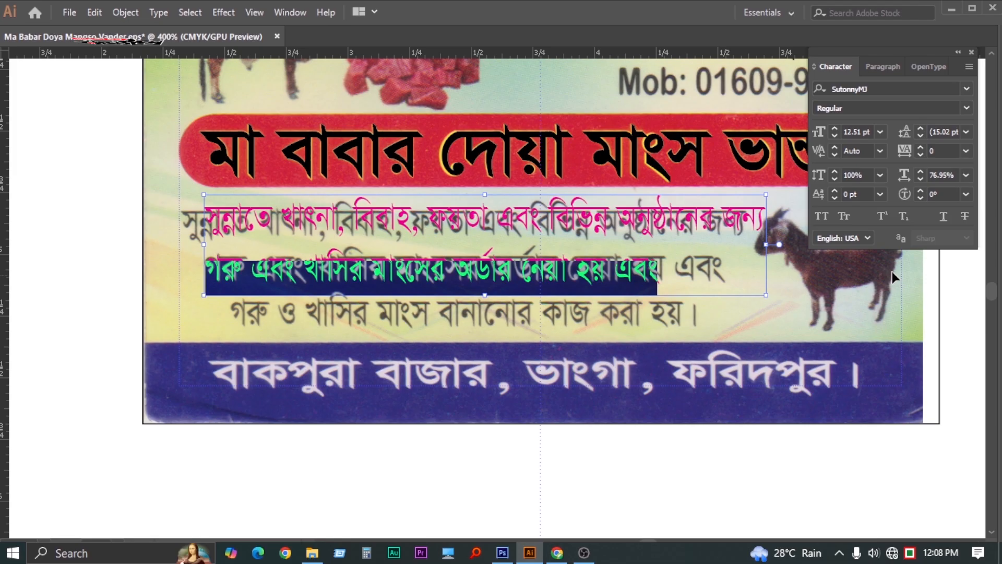
pyautogui.click(920, 171)
pyautogui.click(920, 171)
pyautogui.click(920, 171)
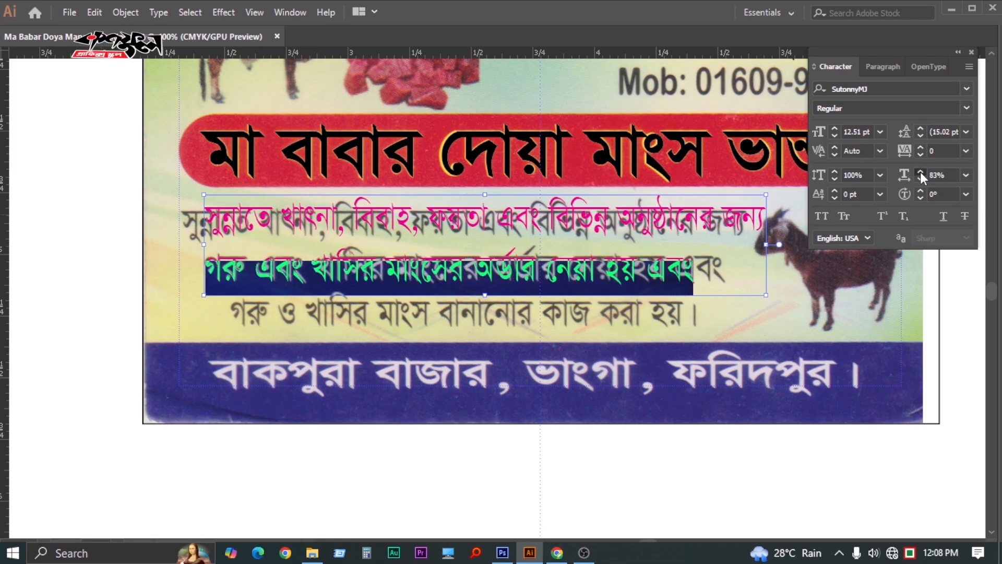
pyautogui.click(919, 171)
pyautogui.click(920, 171)
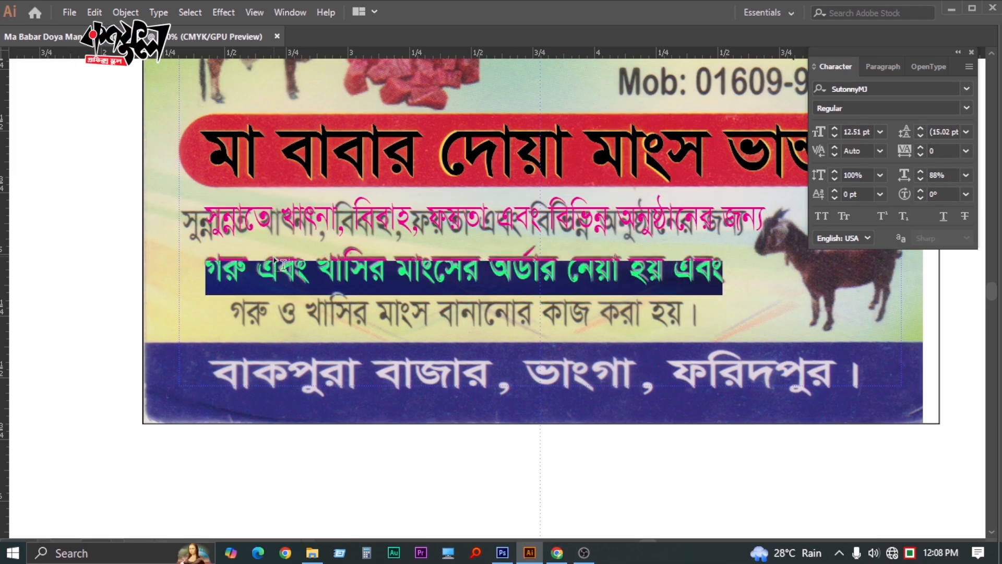
pyautogui.press('Escape')
pyautogui.doubleClick(424, 277)
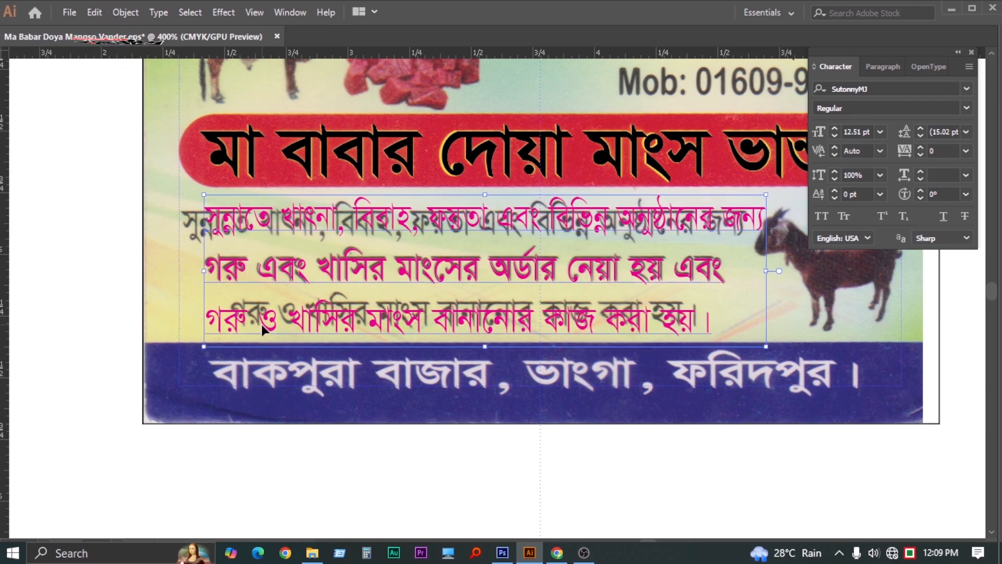
# Move the magenta block right and up, then condense its third line to 82% horizontal scale
pyautogui.moveTo(262, 324); pyautogui.dragTo(283, 316)
pyautogui.doubleClick(326, 319)
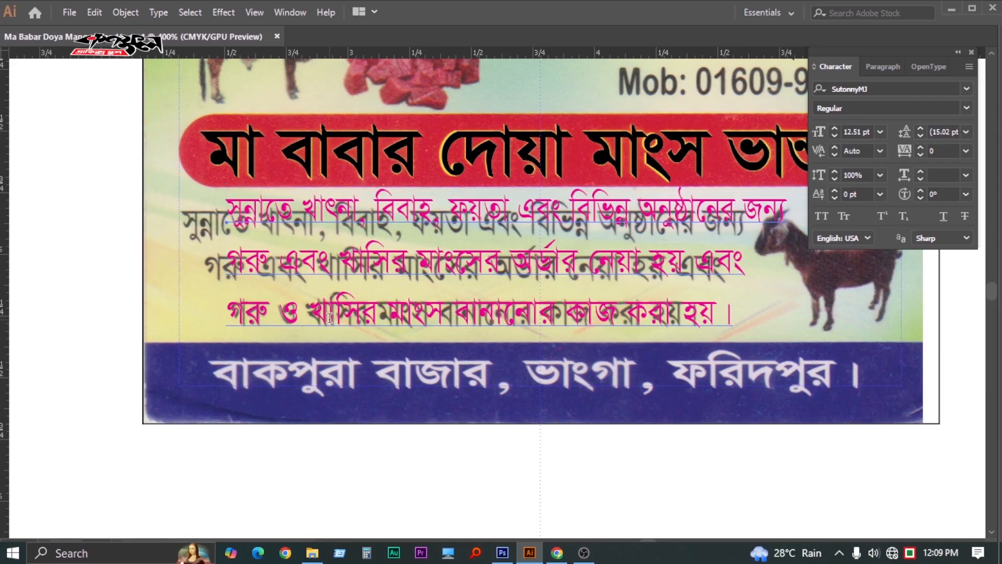
pyautogui.tripleClick(327, 318)
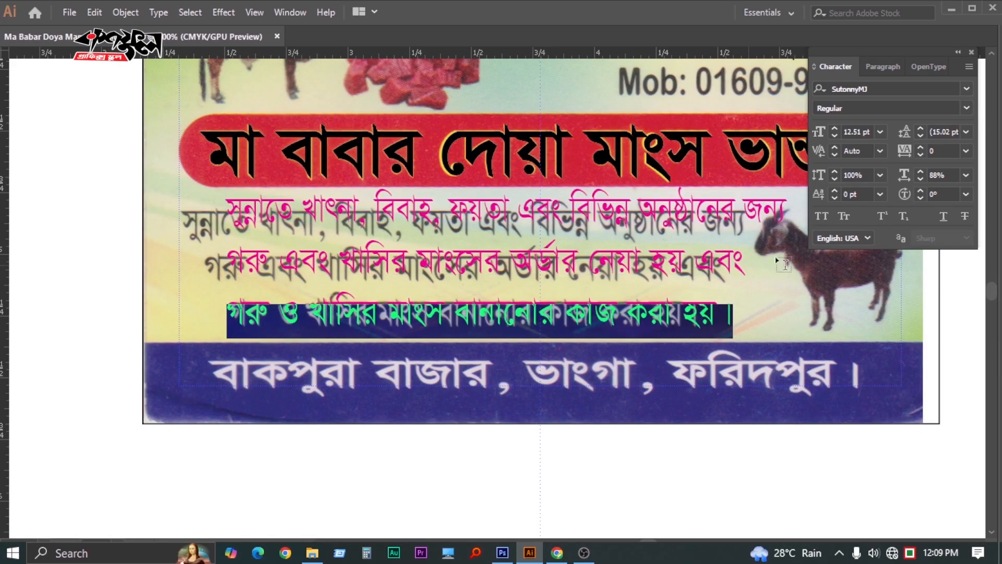
pyautogui.click(919, 177)
pyautogui.click(919, 177)
pyautogui.click(919, 177)
pyautogui.click(919, 178)
pyautogui.click(919, 177)
pyautogui.click(920, 177)
pyautogui.click(919, 177)
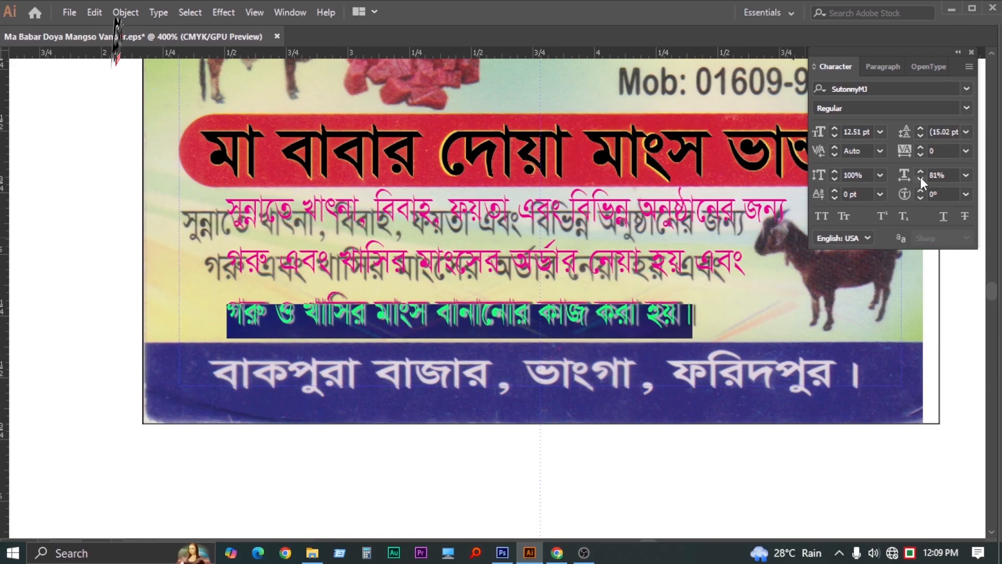
pyautogui.click(922, 174)
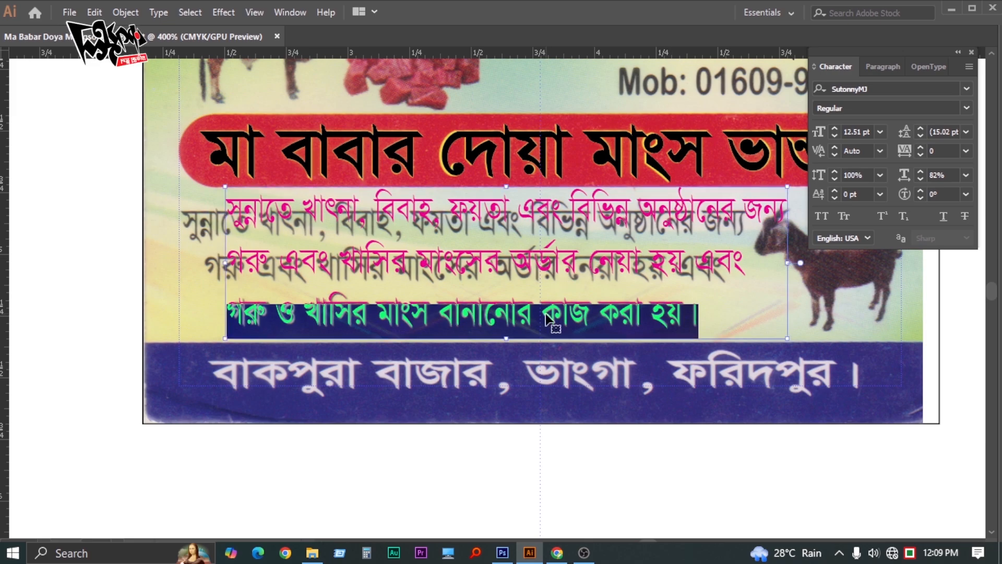
# Close the Character panel, zoom out and select the three-line magenta block
pyautogui.keyDown('ctrl'); pyautogui.click(553, 320); pyautogui.keyUp('ctrl')
pyautogui.keyDown('ctrl'); pyautogui.click(314, 432); pyautogui.keyUp('ctrl')
pyautogui.hotkey('ctrl', 't')
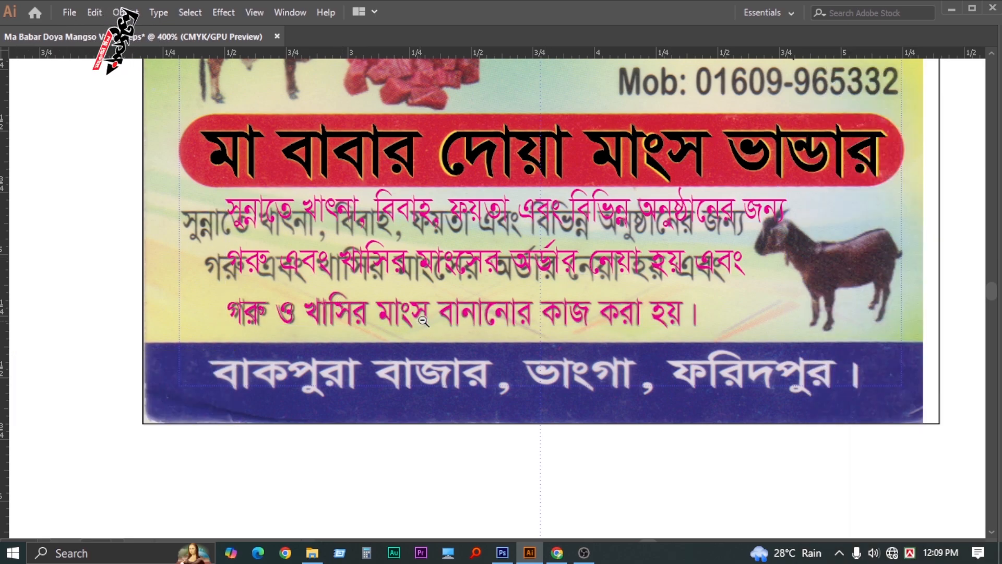
pyautogui.keyDown('alt'); pyautogui.click(378, 227); pyautogui.keyUp('alt')
pyautogui.click(433, 255)
# Centre-align the three magenta lines and drag them over the scanned text
pyautogui.press('a')
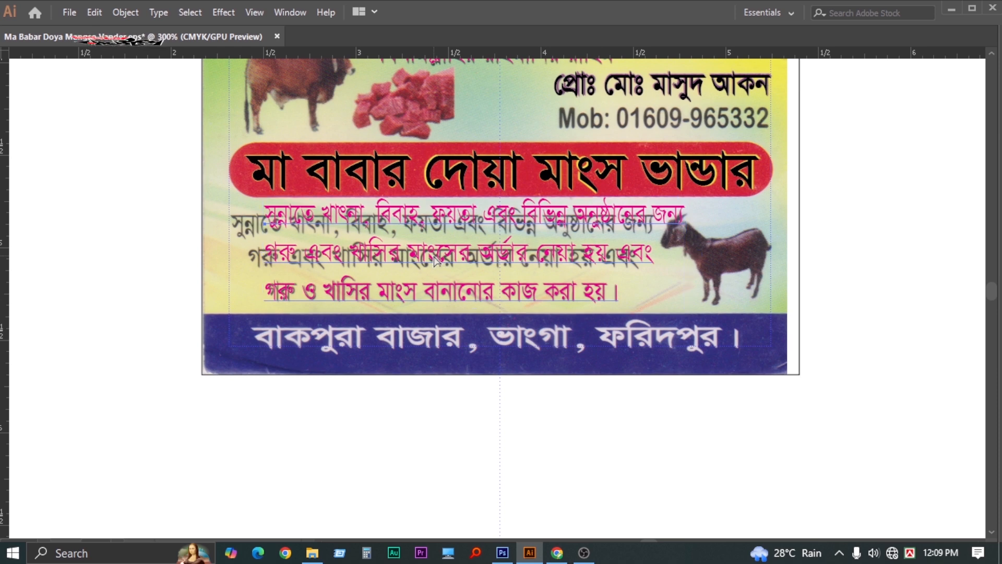
pyautogui.hotkey('ctrl', 'shift', 'c')
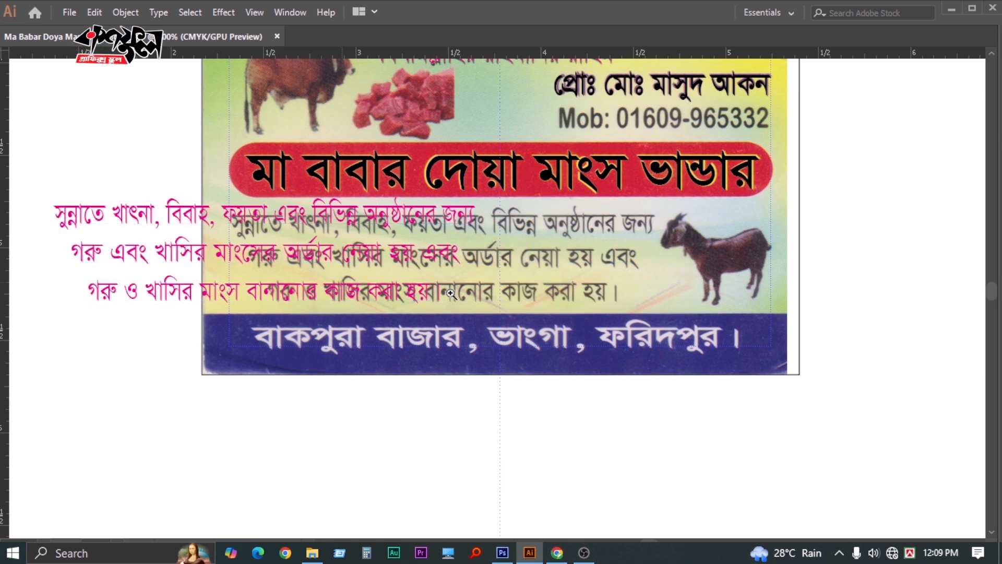
pyautogui.click(381, 283)
pyautogui.moveTo(160, 199); pyautogui.dragTo(394, 211)
pyautogui.scroll(1, 471, 274)
pyautogui.scroll(-1, 522, 277)
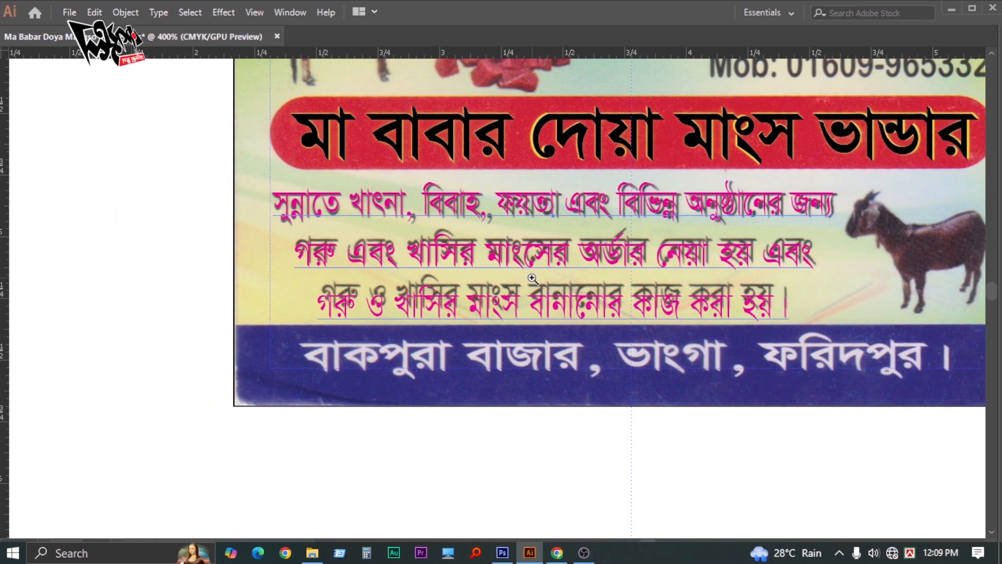
pyautogui.scroll(1, 611, 298)
pyautogui.moveTo(611, 300); pyautogui.dragTo(476, 292)
pyautogui.scroll(-1, 622, 289)
pyautogui.moveTo(622, 288); pyautogui.dragTo(616, 289)
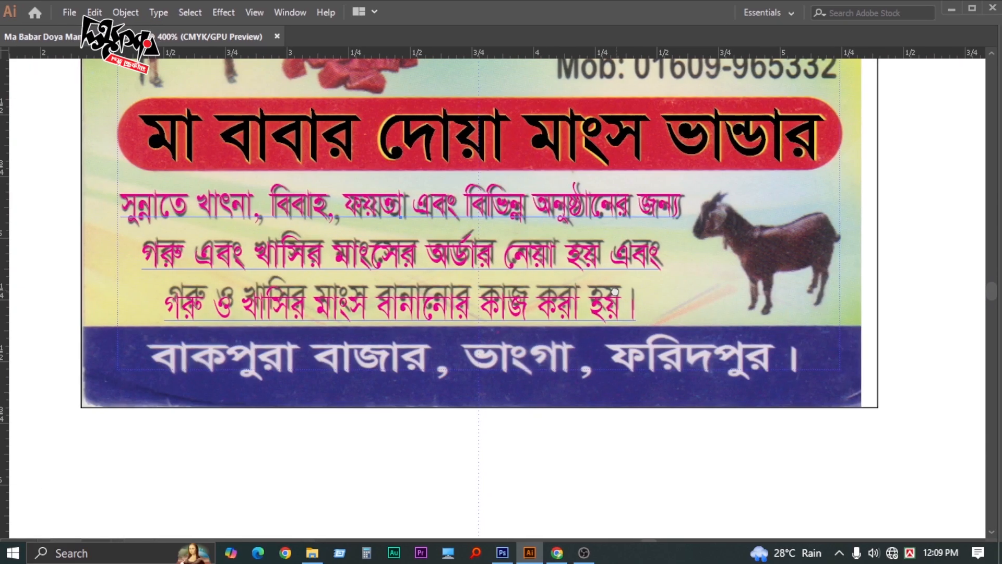
# Set the magenta paragraph's leading to 14 pt in the Character panel
pyautogui.press('Tab')
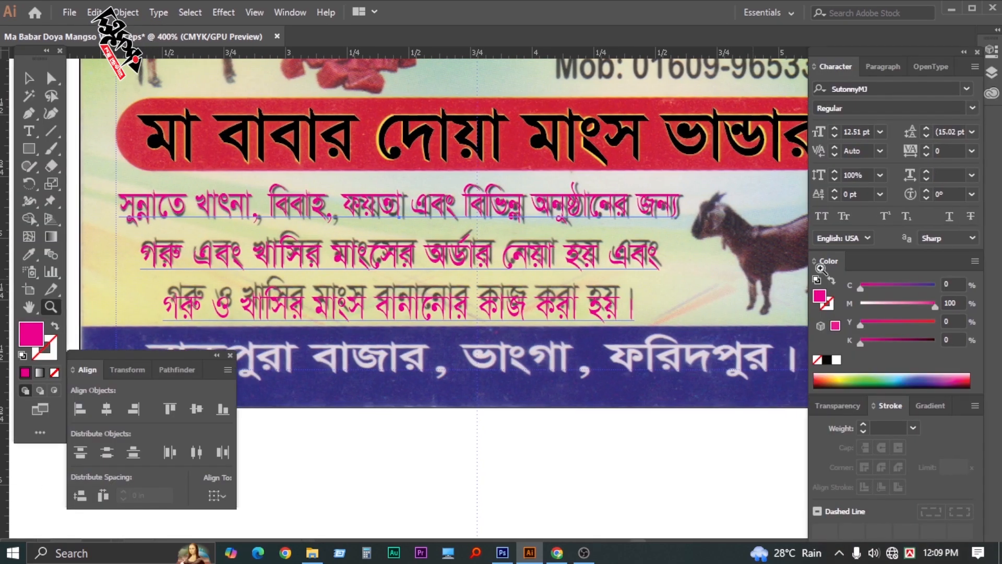
pyautogui.click(927, 137)
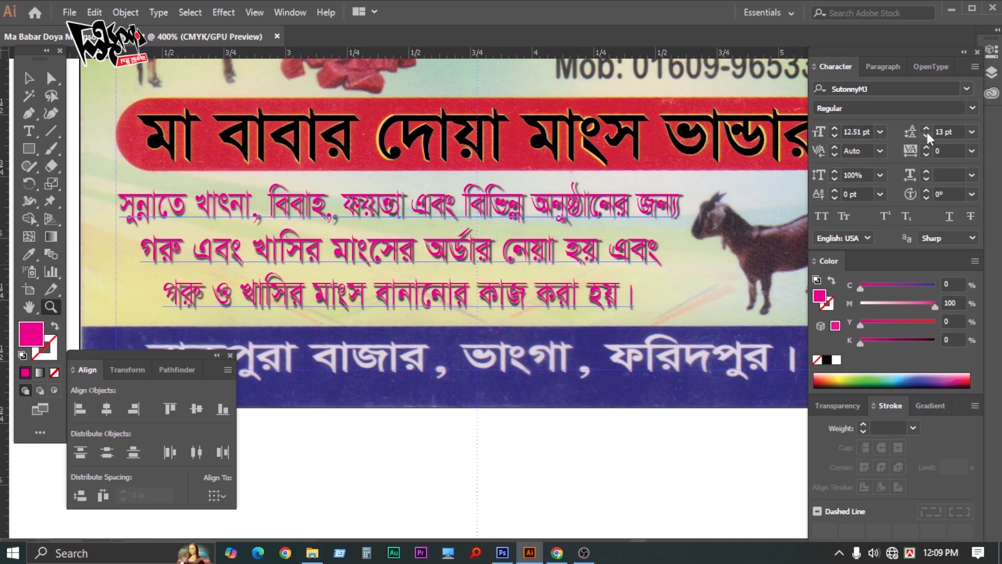
pyautogui.click(926, 128)
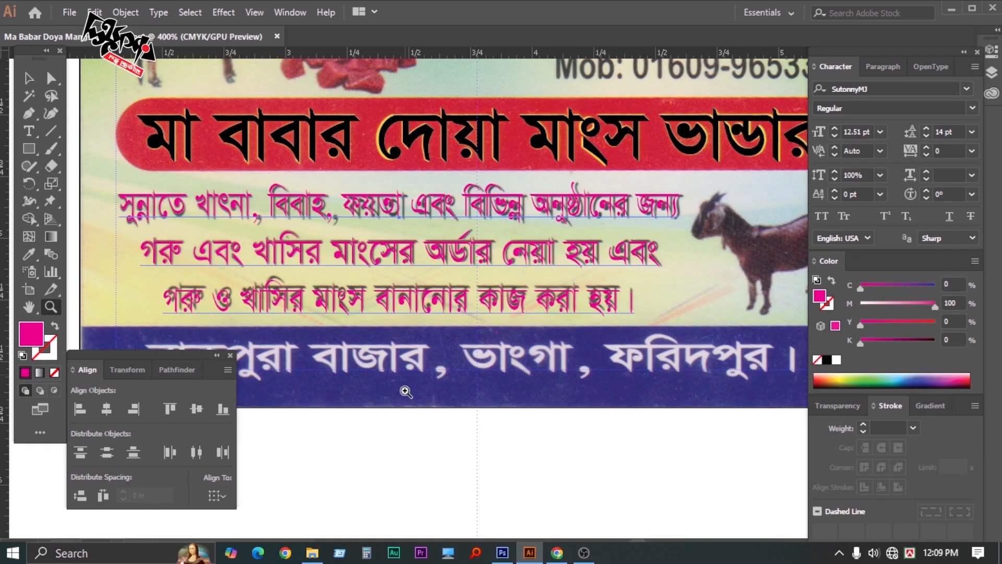
pyautogui.press('Tab')
pyautogui.keyDown('alt'); pyautogui.click(489, 348); pyautogui.keyUp('alt')
# Copy the black heading line to just below the card
pyautogui.keyDown('alt'); pyautogui.click(489, 349); pyautogui.keyUp('alt')
pyautogui.keyDown('alt'); pyautogui.click(495, 347); pyautogui.keyUp('alt')
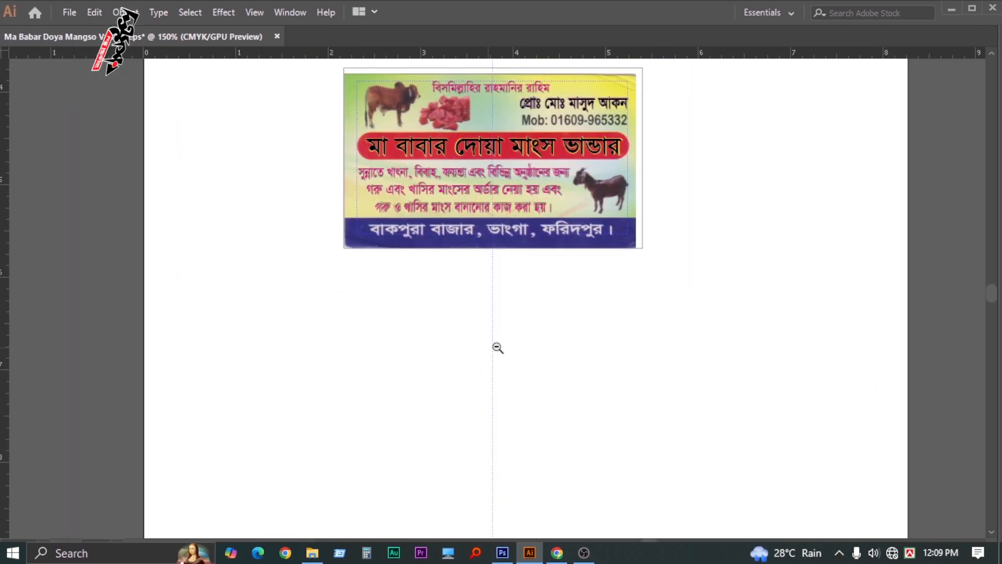
pyautogui.keyDown('alt'); pyautogui.click(495, 347); pyautogui.keyUp('alt')
pyautogui.click(463, 273)
pyautogui.click(463, 272)
pyautogui.click(464, 273)
pyautogui.moveTo(566, 202); pyautogui.dragTo(473, 292)
pyautogui.keyDown('alt'); pyautogui.click(509, 309); pyautogui.keyUp('alt')
pyautogui.keyDown('alt'); pyautogui.moveTo(480, 179); pyautogui.dragTo(478, 345); pyautogui.keyUp('alt')
# Replace the copied heading's text with the shop's address in Bengali
pyautogui.press('z')
pyautogui.press('Tab')
pyautogui.press('Tab')
pyautogui.click(462, 342)
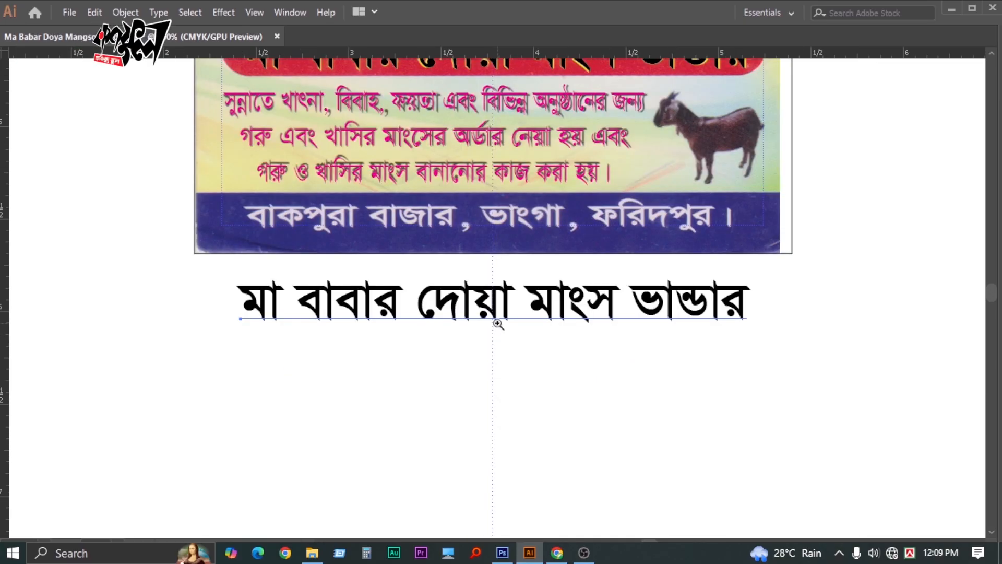
pyautogui.press('t')
pyautogui.tripleClick(443, 311)
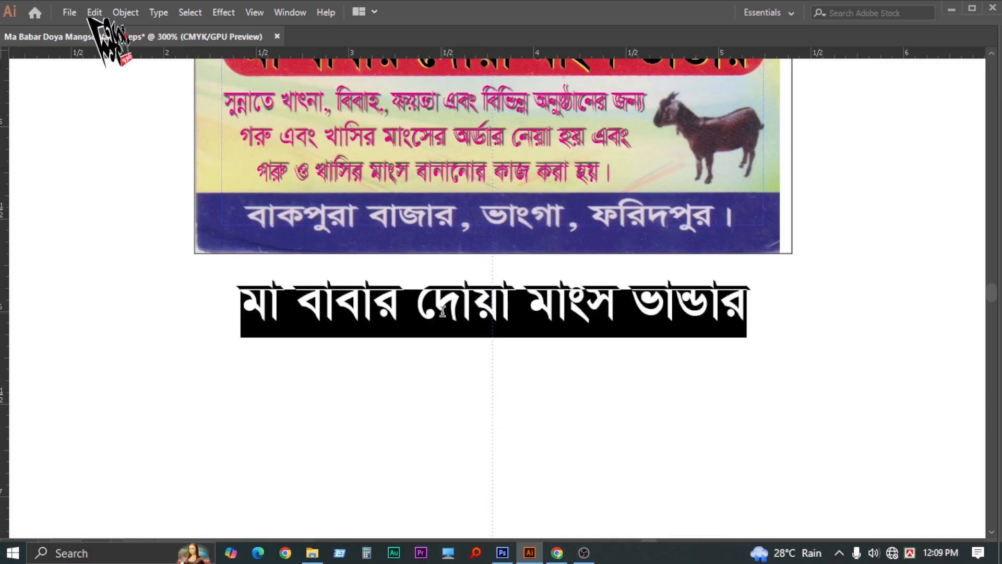
pyautogui.press('BackSpace')
pyautogui.press('BackSpace')
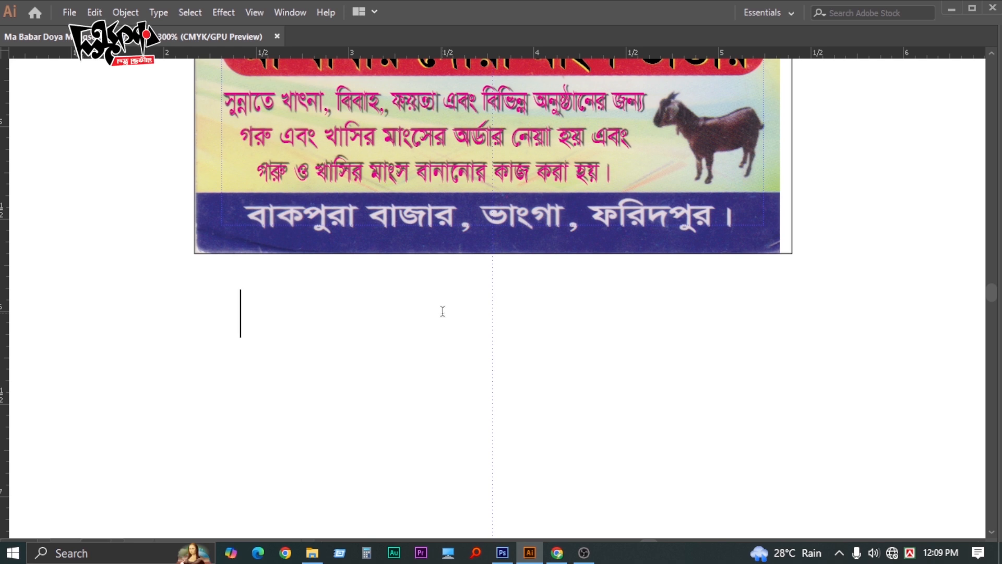
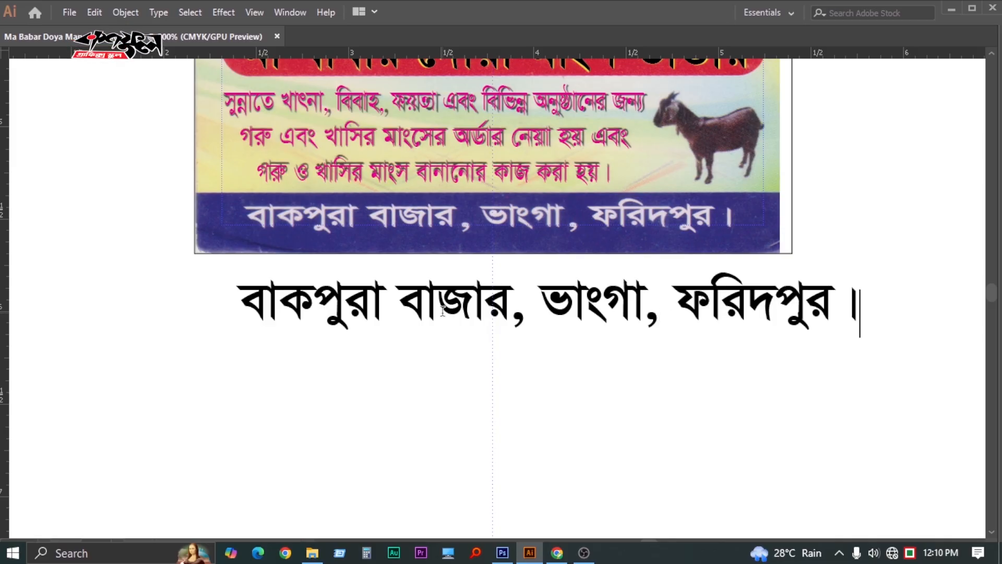
pyautogui.press('Escape')
pyautogui.click(615, 425)
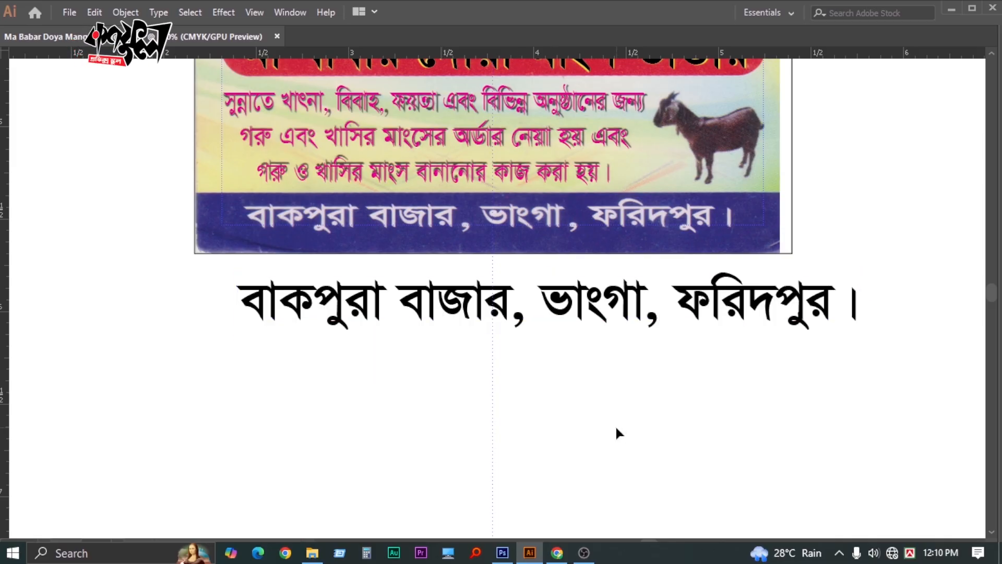
# Move the address text onto the card's blue footer band
pyautogui.press('Tab')
pyautogui.press('z')
pyautogui.press('Tab')
pyautogui.click(500, 330)
pyautogui.press('v')
pyautogui.moveTo(257, 272); pyautogui.dragTo(288, 200)
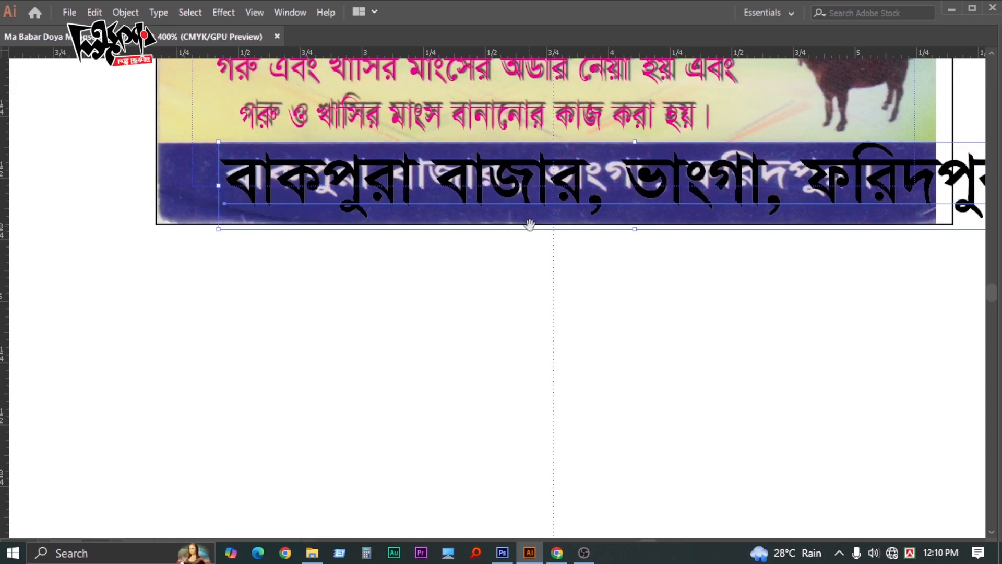
pyautogui.moveTo(530, 225); pyautogui.dragTo(221, 225)
# Resize the address text with its bounding-box handles to fit the blue band snugly
pyautogui.moveTo(740, 226); pyautogui.dragTo(566, 235)
pyautogui.press('space')
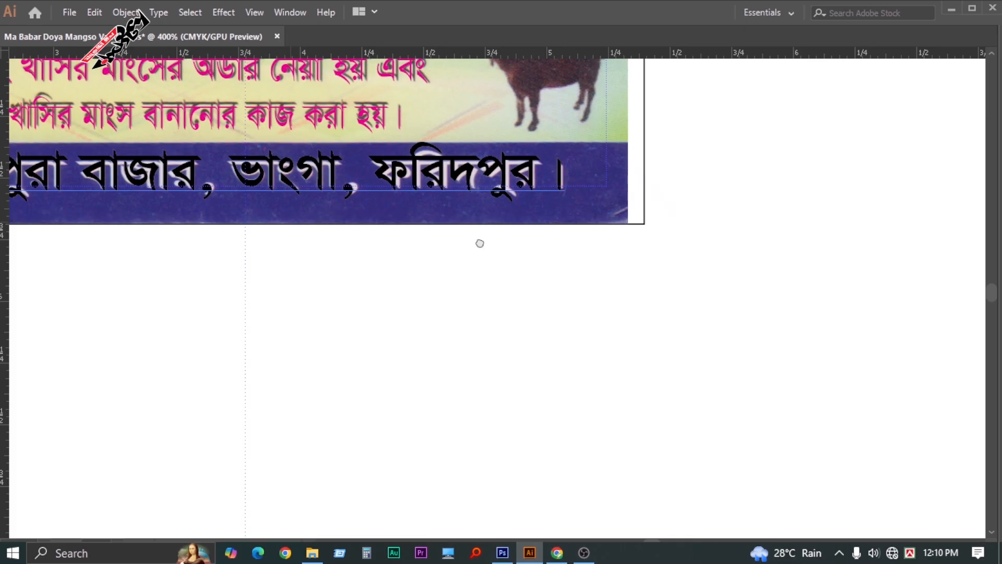
pyautogui.moveTo(480, 243); pyautogui.dragTo(742, 265)
pyautogui.moveTo(178, 198); pyautogui.dragTo(177, 201)
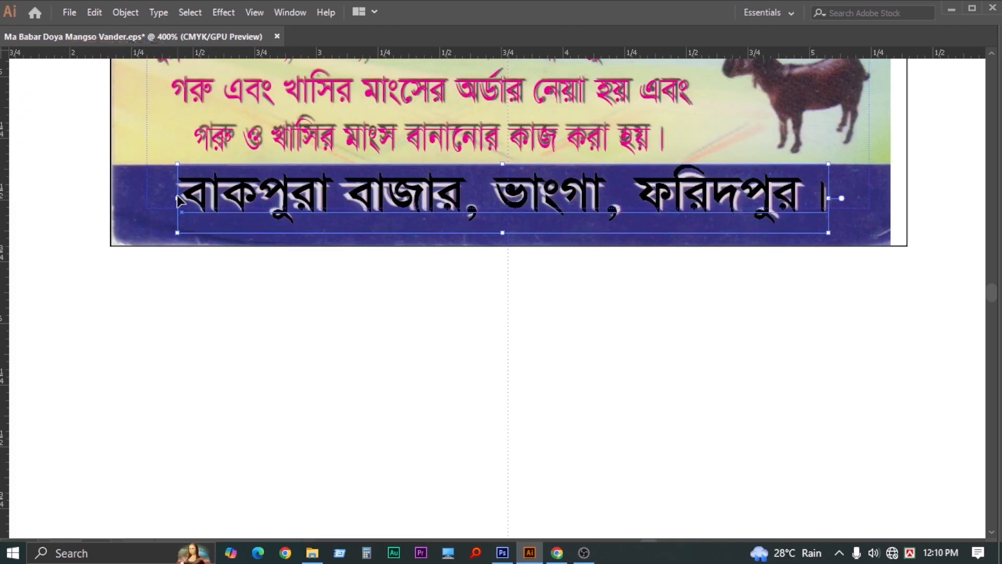
pyautogui.moveTo(502, 164); pyautogui.dragTo(502, 167)
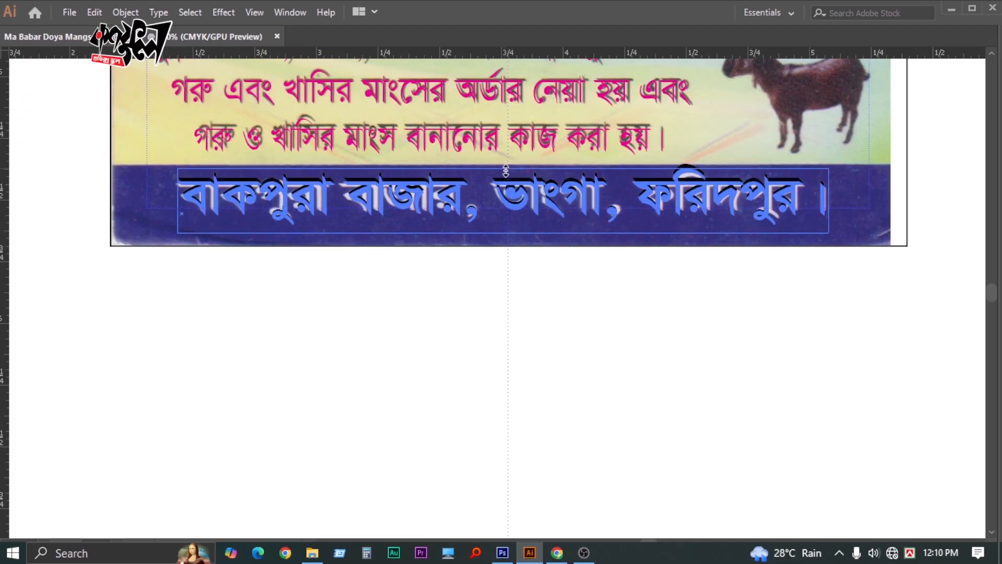
pyautogui.hscroll(3, 627, 291)
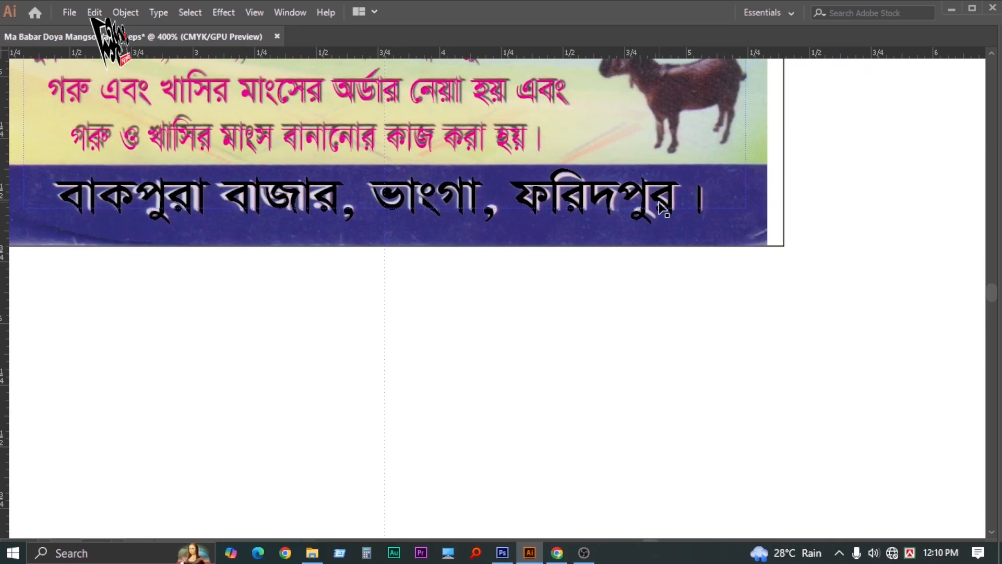
pyautogui.moveTo(705, 201); pyautogui.dragTo(703, 201)
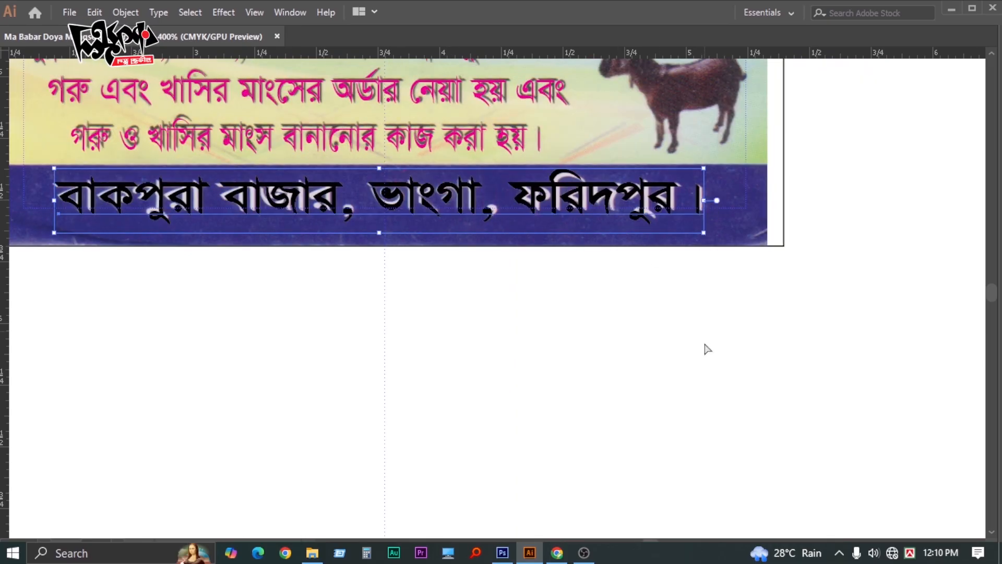
pyautogui.click(705, 344)
# Alt-drag a duplicate of the address line above the card
pyautogui.press('Tab')
pyautogui.hotkey('shift', 'Tab')
pyautogui.press('z')
pyautogui.keyDown('alt'); pyautogui.click(458, 269); pyautogui.keyUp('alt')
pyautogui.keyDown('alt'); pyautogui.click(457, 272); pyautogui.keyUp('alt')
pyautogui.keyDown('alt'); pyautogui.click(458, 276); pyautogui.keyUp('alt')
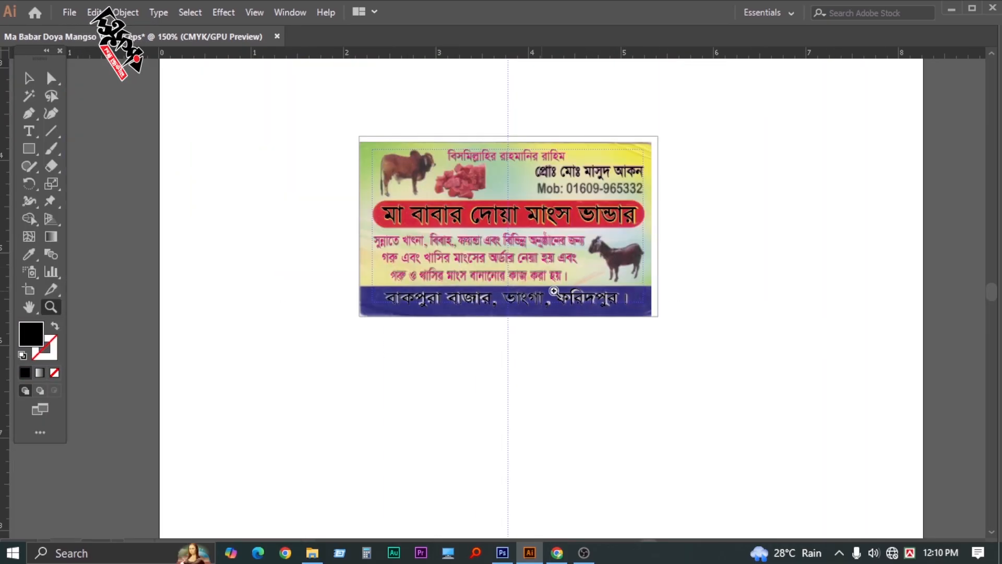
pyautogui.moveTo(554, 290); pyautogui.dragTo(402, 315)
pyautogui.press('Tab')
pyautogui.click(478, 267)
pyautogui.click(480, 262)
pyautogui.moveTo(309, 167); pyautogui.dragTo(477, 109)
pyautogui.hotkey('ctrl', 'z')
pyautogui.press('Tab')
pyautogui.press('Tab')
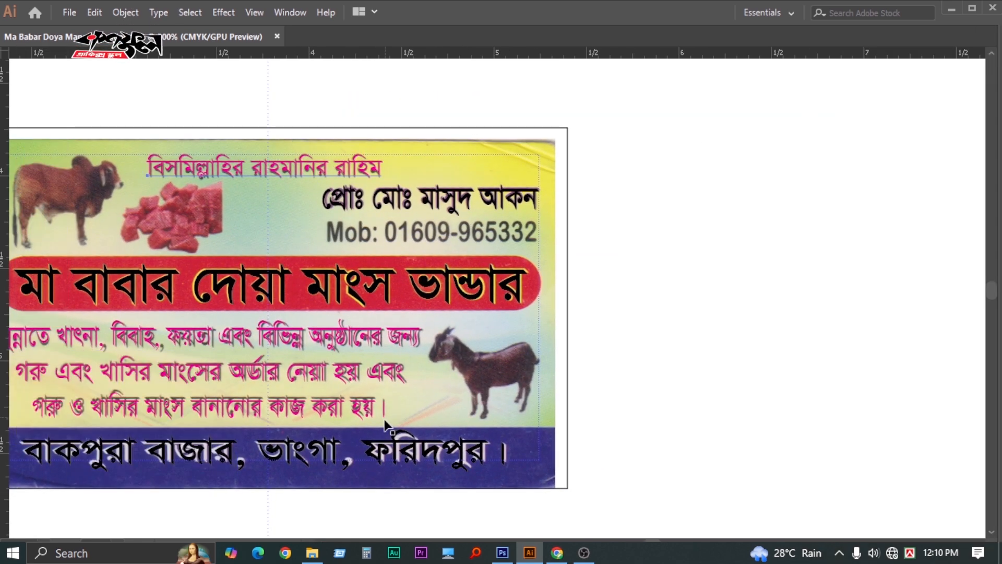
pyautogui.moveTo(386, 444); pyautogui.dragTo(533, 104)
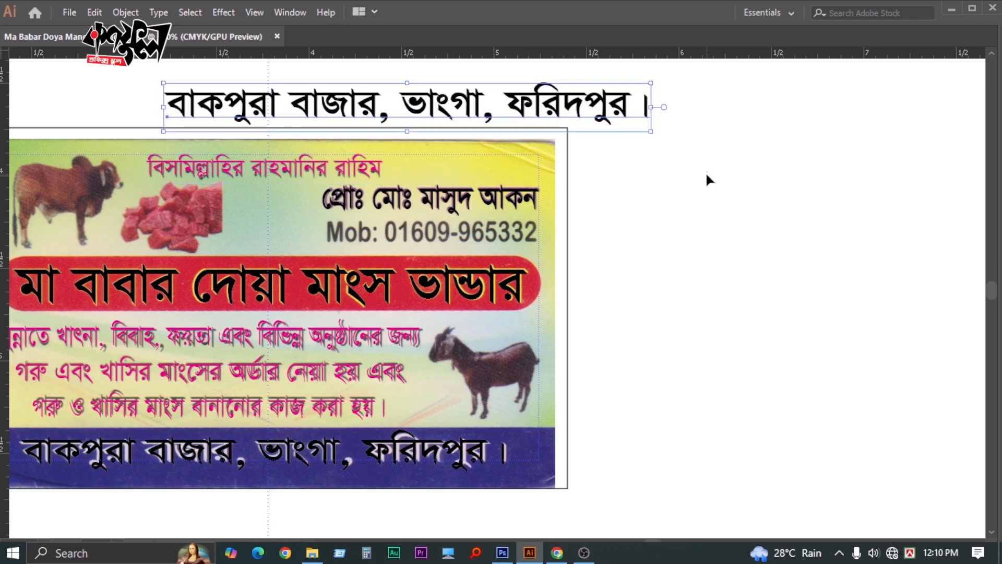
# Make the copied line Arial Bold at 100% horizontal scale with magenta C0 M100 Y0 K0 fill
pyautogui.press('Tab')
pyautogui.click(890, 88)
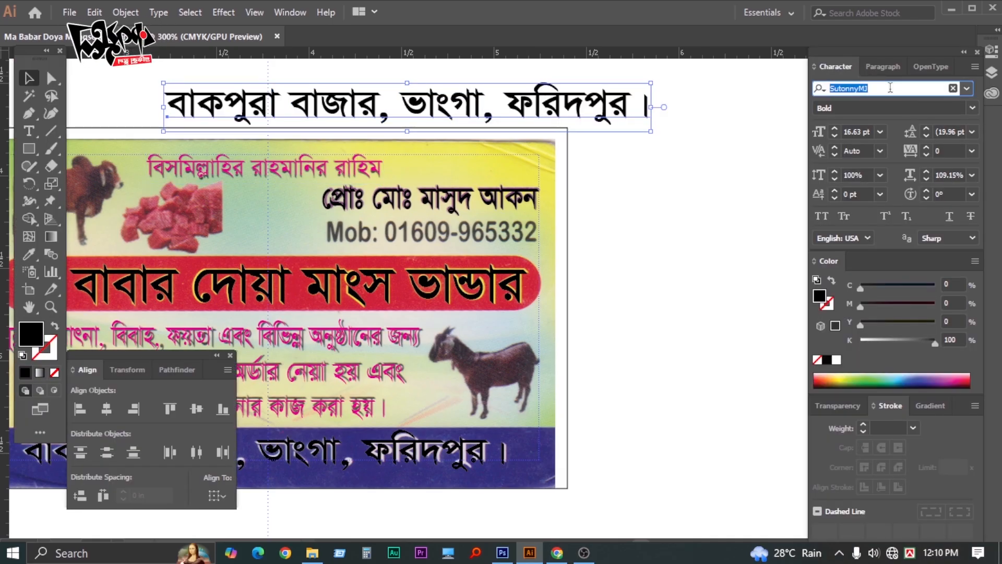
pyautogui.write('ari')
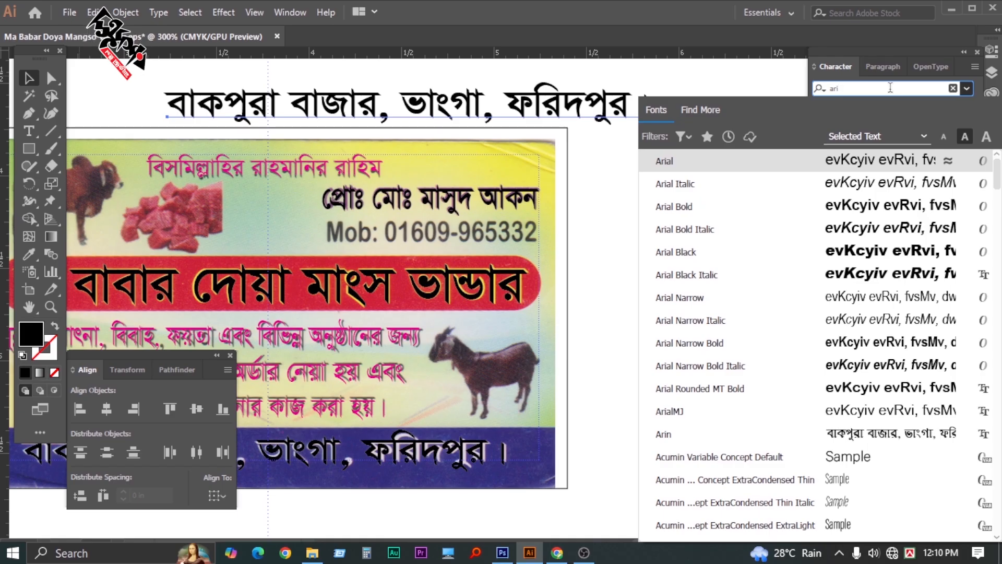
pyautogui.click(711, 206)
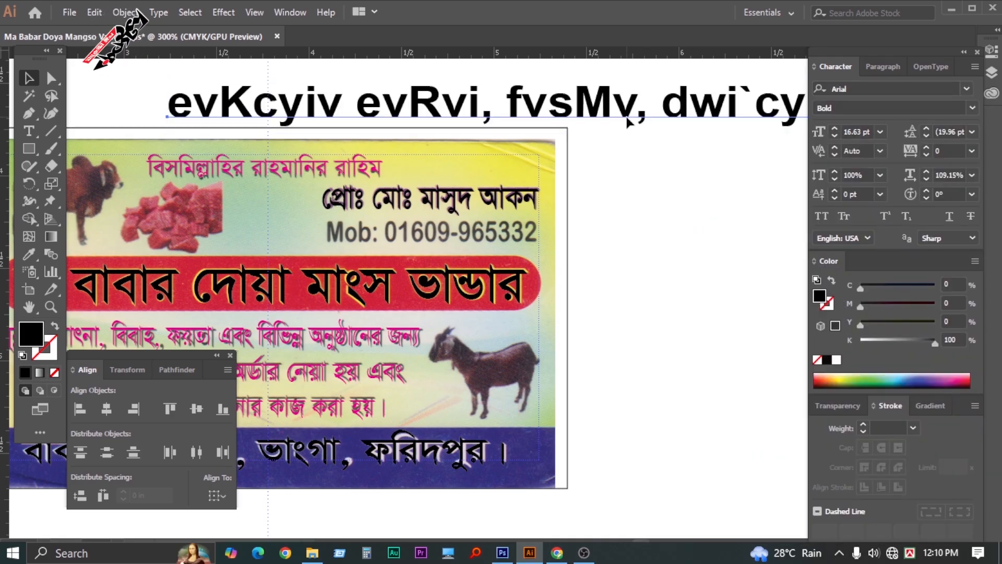
pyautogui.hotkey('ctrl', 'shift', 'x')
pyautogui.moveTo(932, 349); pyautogui.dragTo(860, 342)
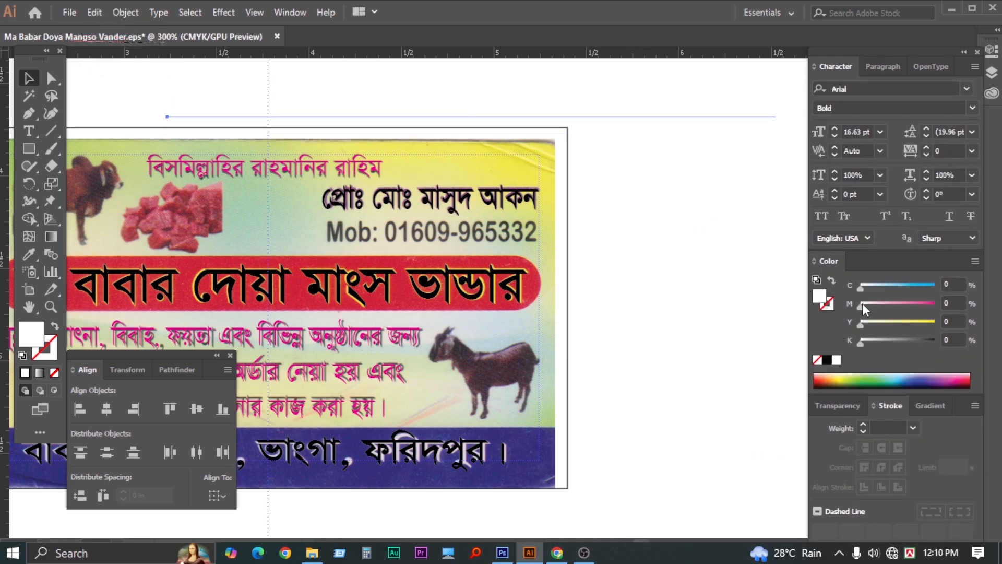
pyautogui.moveTo(861, 306); pyautogui.dragTo(935, 306)
# Retype the line as 'Mob:' followed by the shop's mobile number and right-align it
pyautogui.doubleClick(500, 101)
pyautogui.hotkey('ctrl', 'a')
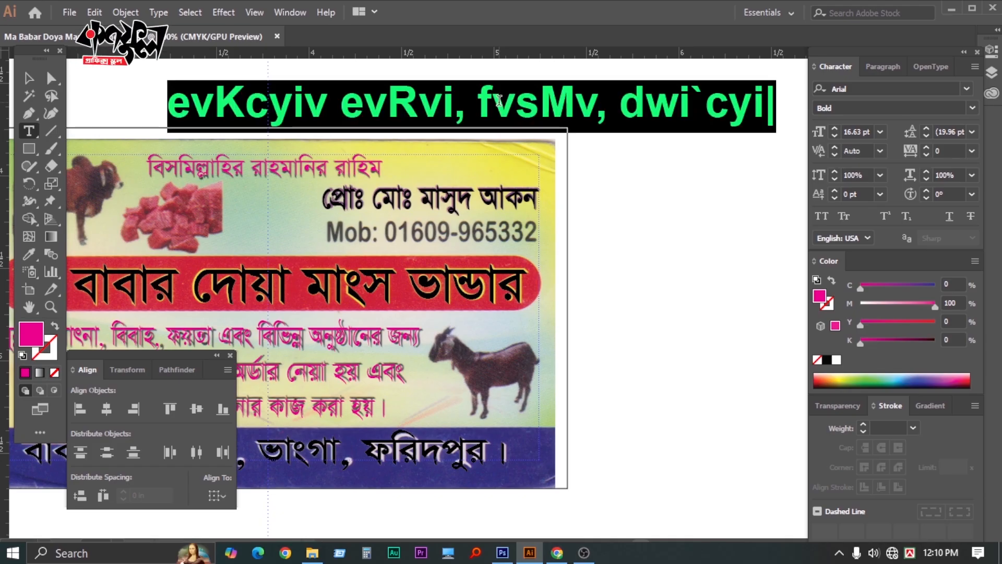
pyautogui.write('Mob')
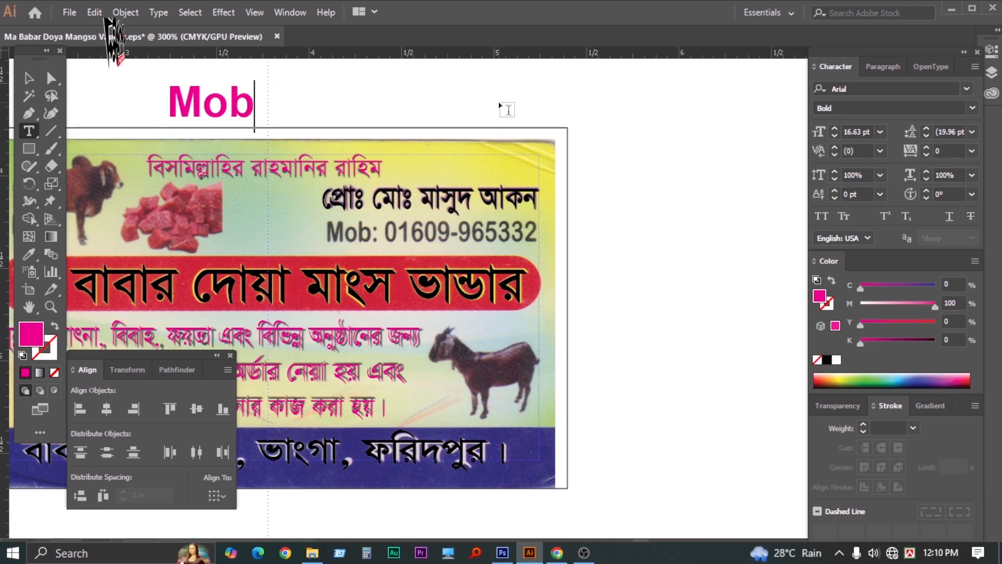
pyautogui.write(': ')
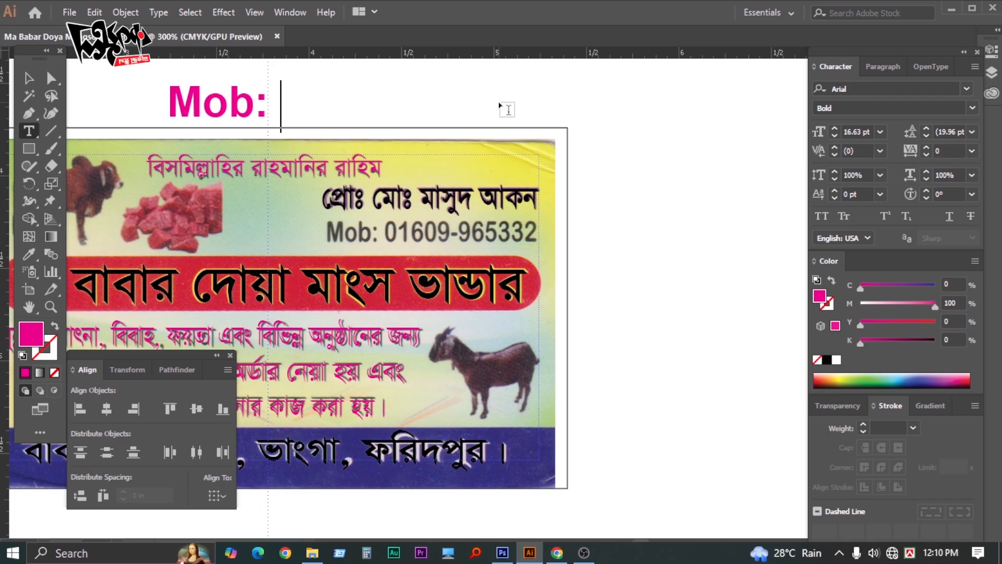
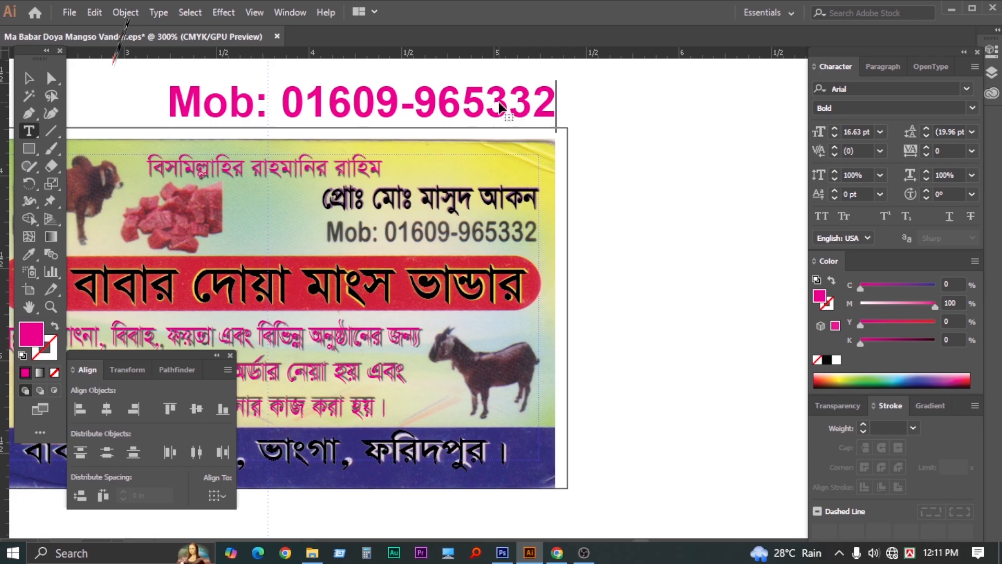
pyautogui.press('Escape')
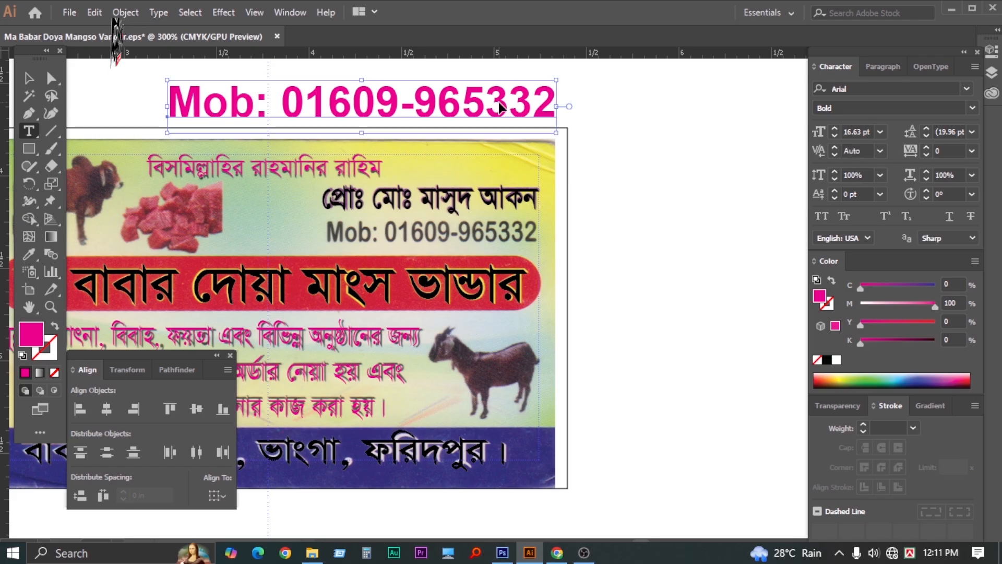
pyautogui.hotkey('ctrl', 'shift', 'r')
pyautogui.keyDown('ctrl'); pyautogui.click(650, 140); pyautogui.keyUp('ctrl')
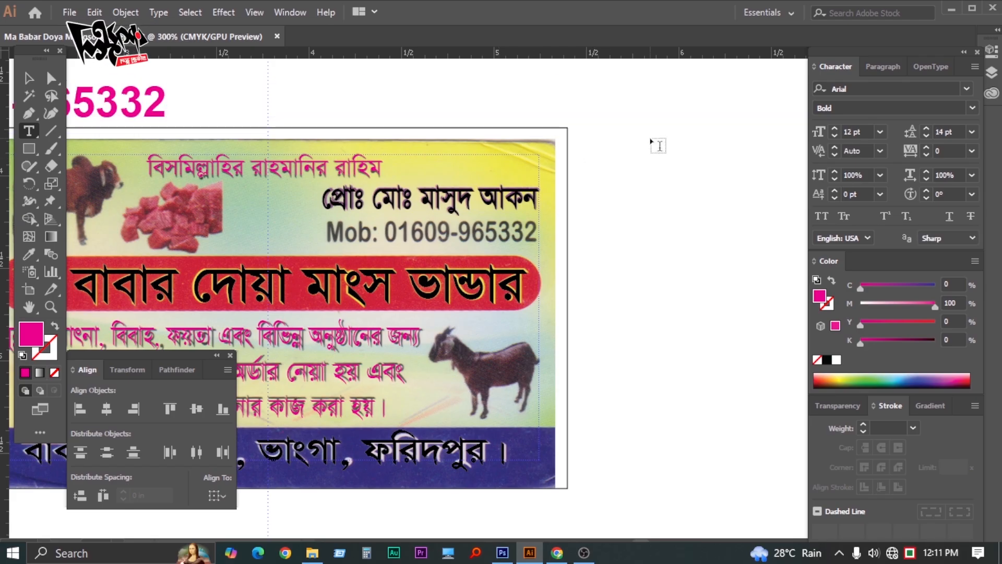
# Move the magenta Mob line onto the scanned phone number on the card
pyautogui.hotkey('ctrl', 'alt', 'b')
pyautogui.hotkey('ctrl', 'alt', 'b')
pyautogui.press('z')
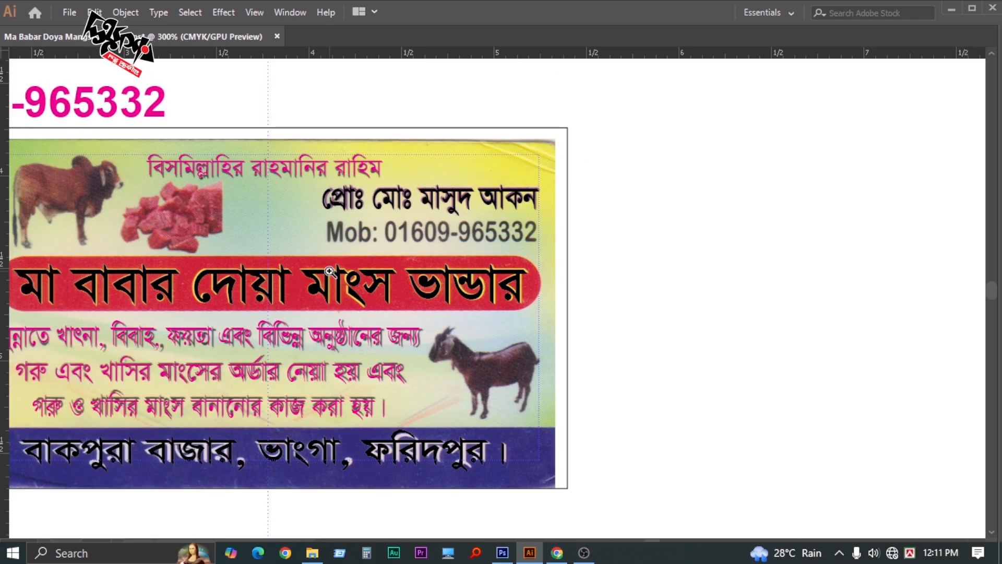
pyautogui.keyDown('alt'); pyautogui.click(405, 300); pyautogui.keyUp('alt')
pyautogui.keyDown('alt'); pyautogui.click(405, 299); pyautogui.keyUp('alt')
pyautogui.press('v')
pyautogui.moveTo(335, 204); pyautogui.dragTo(519, 267)
# Shrink the Mob text toward the scanned number's size
pyautogui.press('z')
pyautogui.click(526, 282)
pyautogui.click(526, 281)
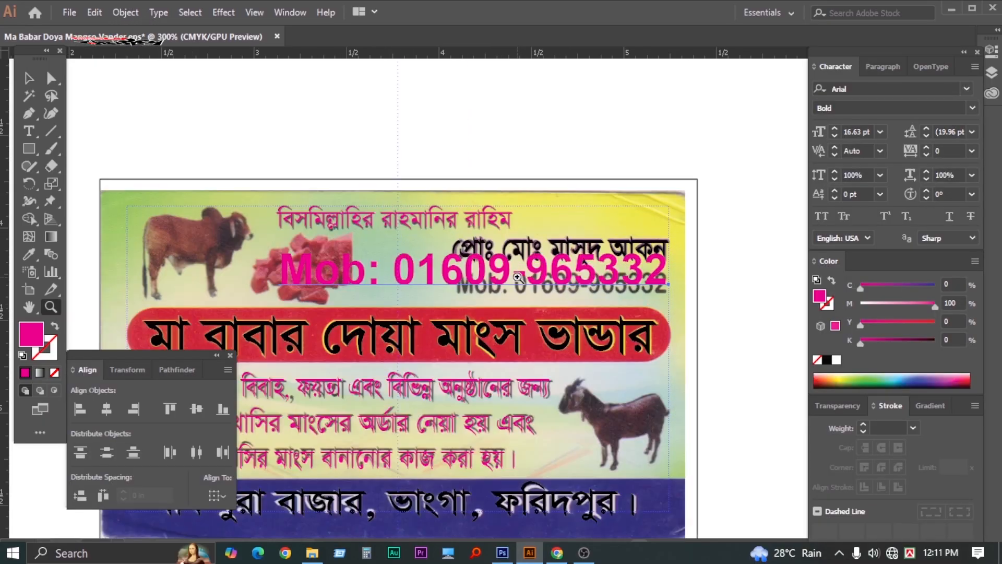
pyautogui.click(526, 278)
pyautogui.press('v')
pyautogui.moveTo(163, 256); pyautogui.dragTo(498, 302)
# Nudge and stretch the Mob text so it exactly covers the scanned phone line
pyautogui.press('z')
pyautogui.press('Tab')
pyautogui.click(548, 330)
pyautogui.click(554, 330)
pyautogui.press('Tab')
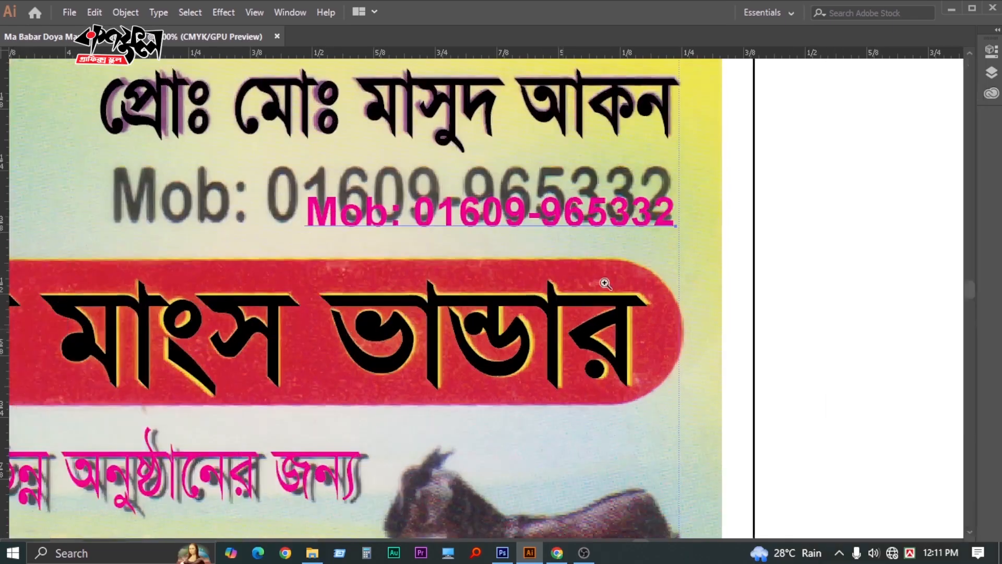
pyautogui.press('v')
pyautogui.moveTo(646, 220); pyautogui.dragTo(646, 199)
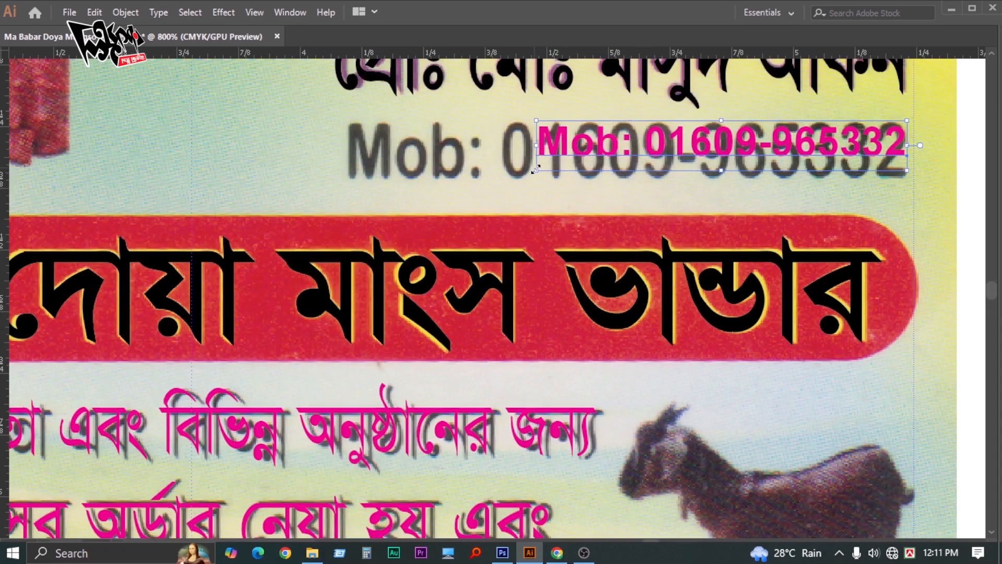
pyautogui.moveTo(537, 170); pyautogui.dragTo(346, 202)
pyautogui.moveTo(679, 175); pyautogui.dragTo(552, 205)
pyautogui.moveTo(500, 153); pyautogui.dragTo(500, 146)
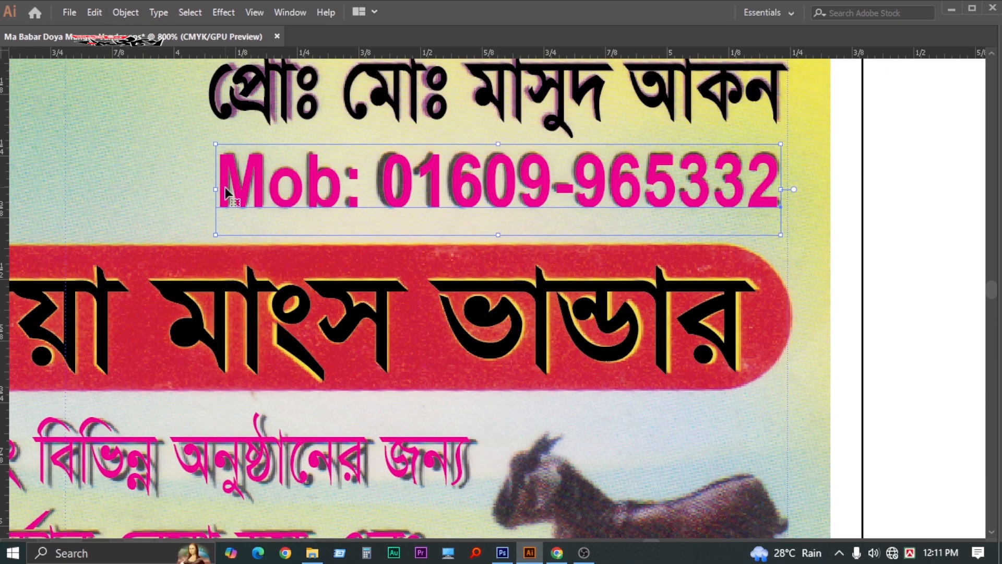
pyautogui.moveTo(217, 189); pyautogui.dragTo(213, 189)
# Zoom out and recentre the whole business card in the view
pyautogui.press('z')
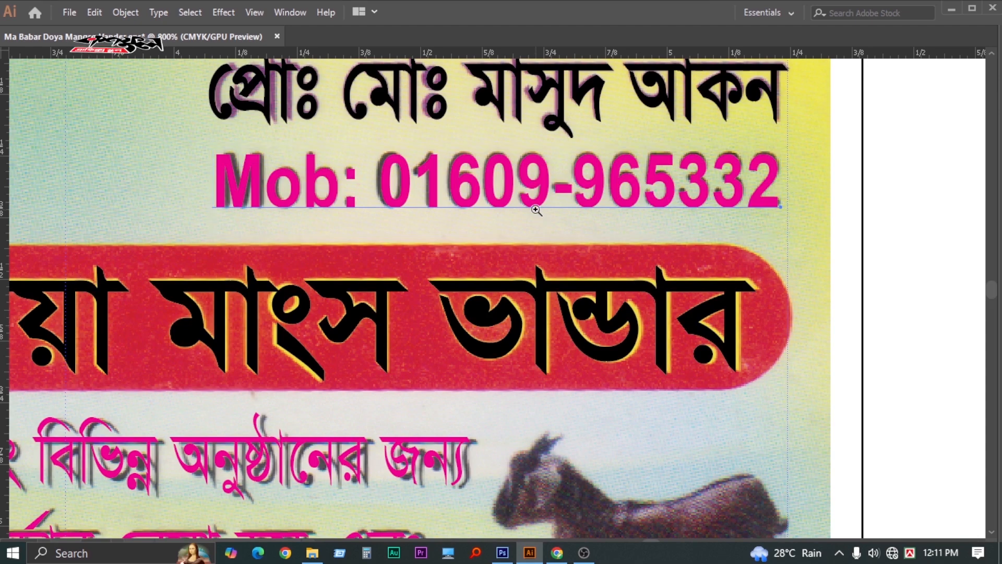
pyautogui.keyDown('alt'); pyautogui.click(491, 294); pyautogui.keyUp('alt')
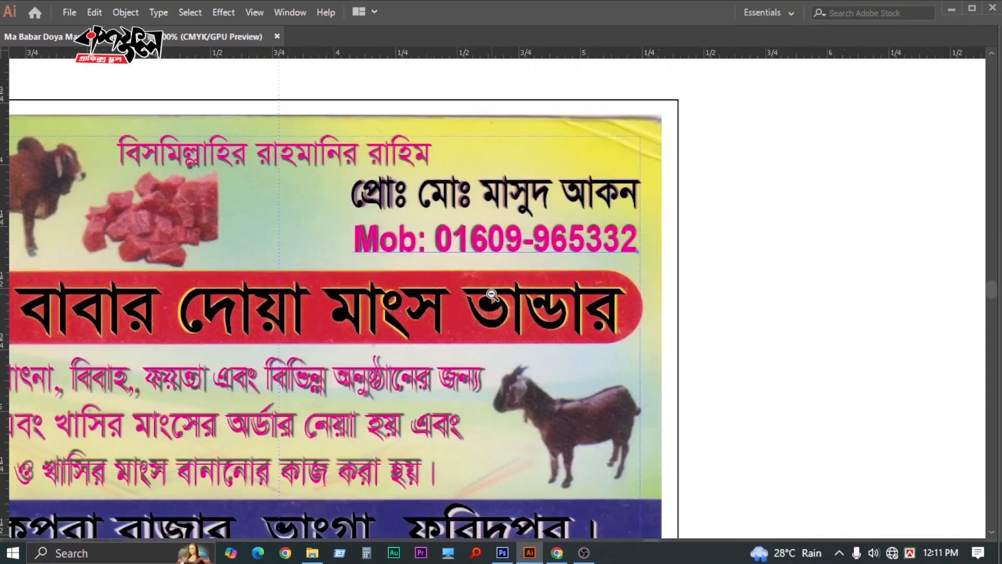
pyautogui.keyDown('alt'); pyautogui.click(491, 294); pyautogui.keyUp('alt')
pyautogui.press('Tab')
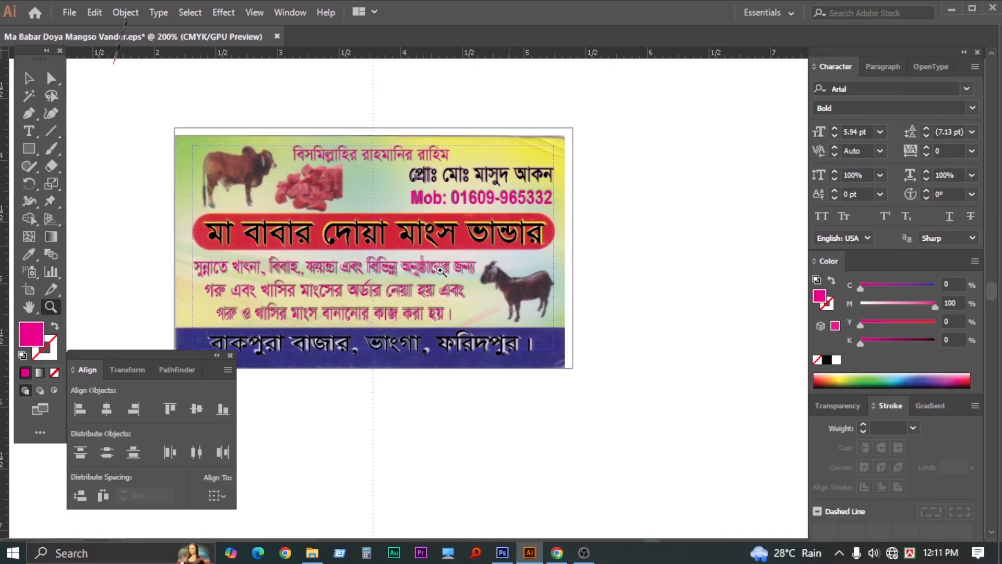
pyautogui.press('Tab')
pyautogui.click(431, 244)
pyautogui.click(432, 245)
pyautogui.moveTo(371, 310); pyautogui.dragTo(396, 235)
pyautogui.keyDown('alt'); pyautogui.click(475, 290); pyautogui.keyUp('alt')
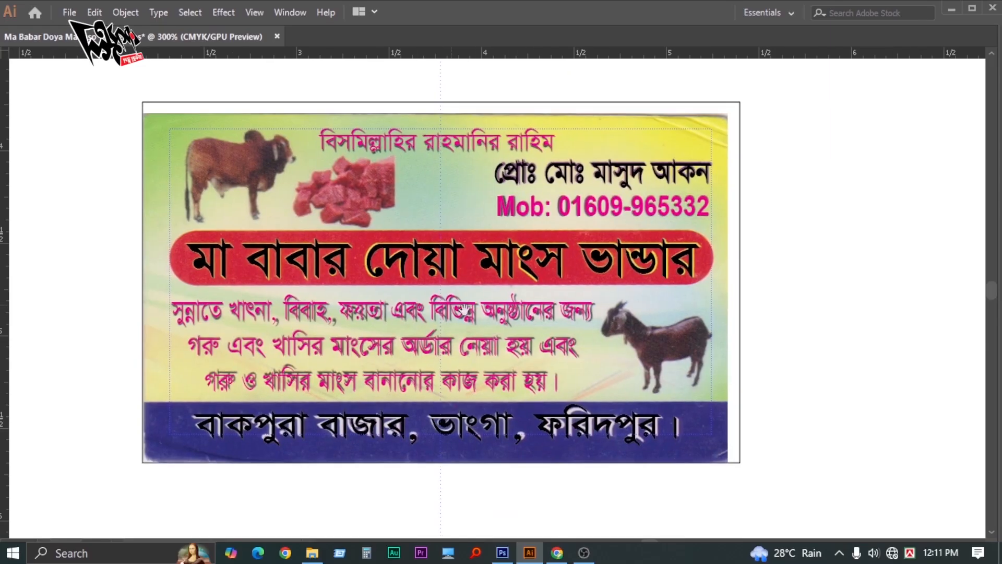
pyautogui.moveTo(480, 314); pyautogui.dragTo(439, 320)
pyautogui.moveTo(373, 309); pyautogui.dragTo(376, 325)
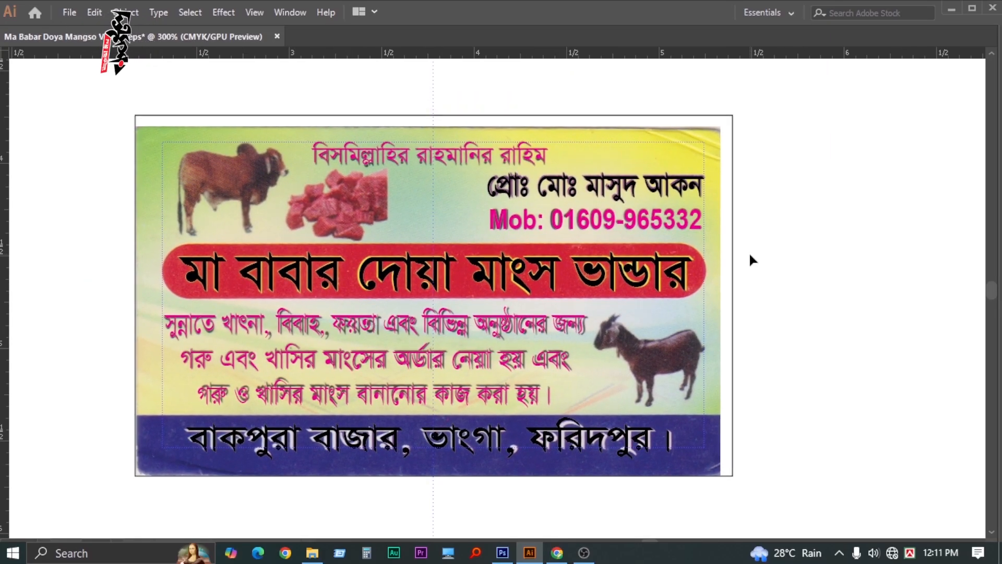
# Open 13.psd from Logo File (H:) > Picture Logo > Cow, accepting the Photoshop import options
pyautogui.hotkey('ctrl', 'o')
pyautogui.scroll(-1, 63, 292)
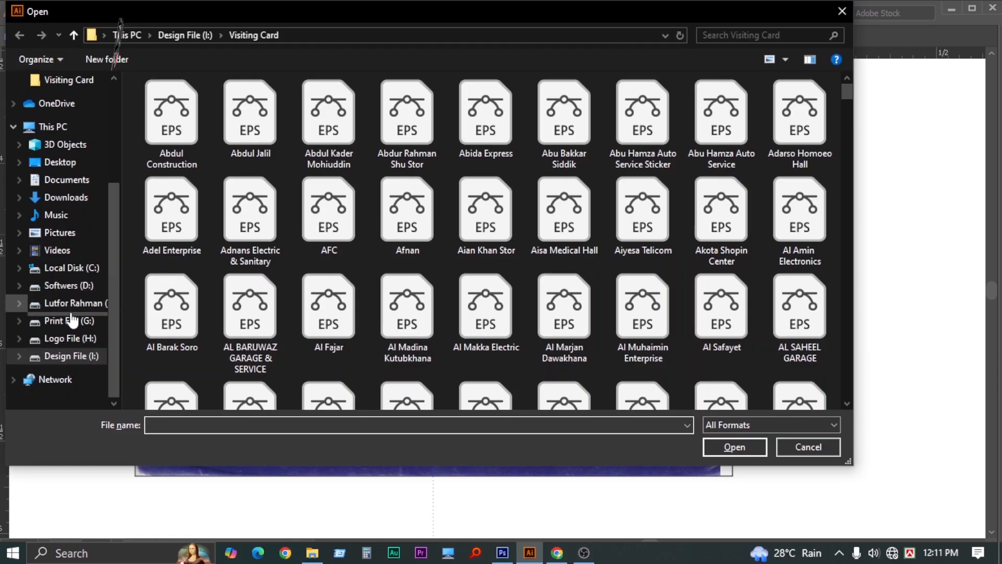
pyautogui.click(70, 338)
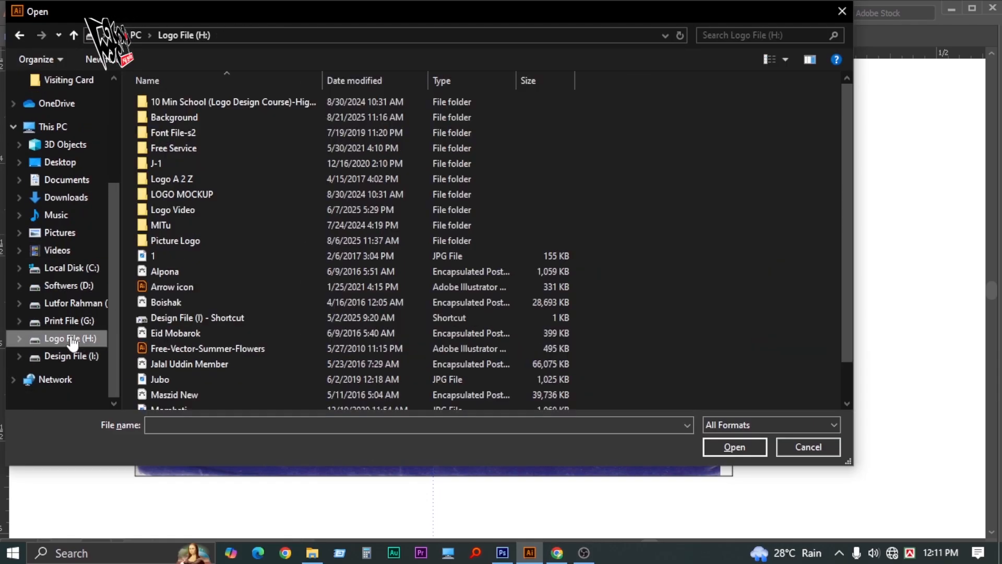
pyautogui.doubleClick(184, 240)
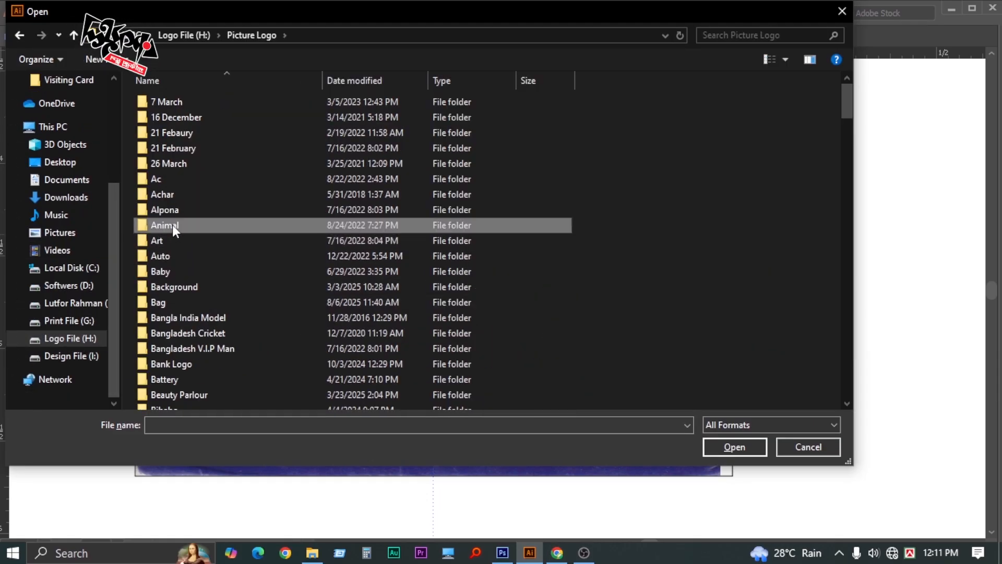
pyautogui.write('cow')
pyautogui.press('Return')
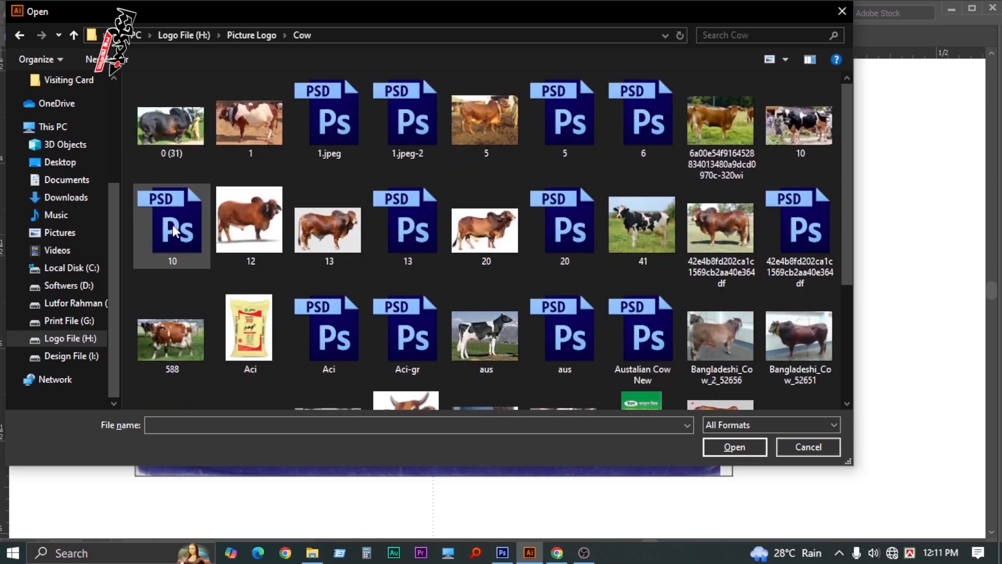
pyautogui.click(223, 233)
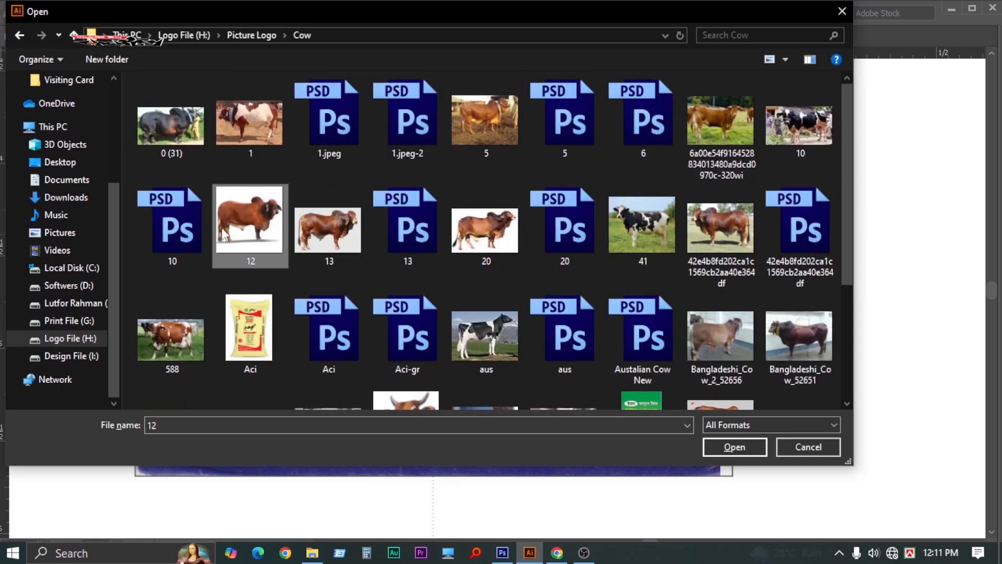
pyautogui.click(412, 233)
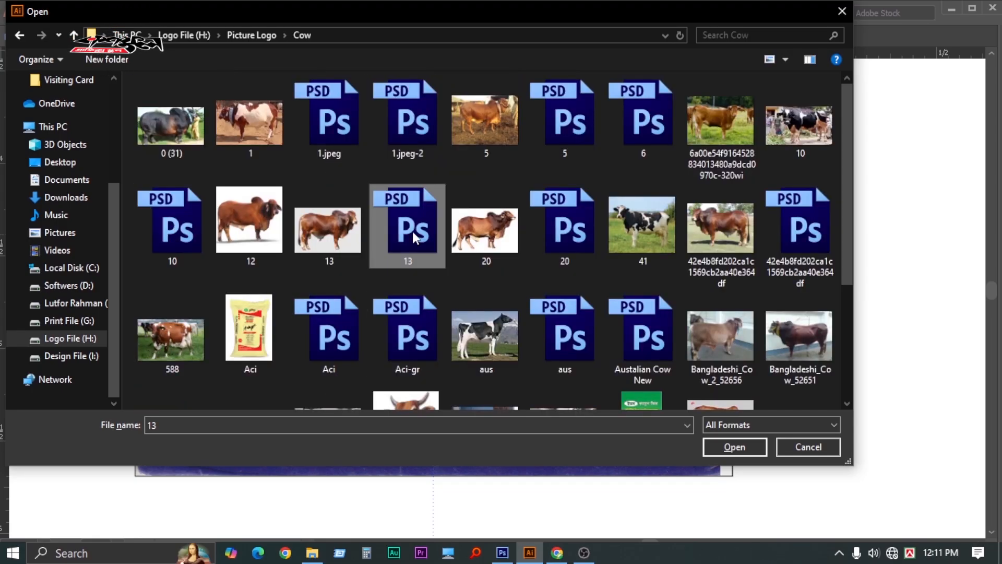
pyautogui.doubleClick(413, 231)
pyautogui.click(524, 465)
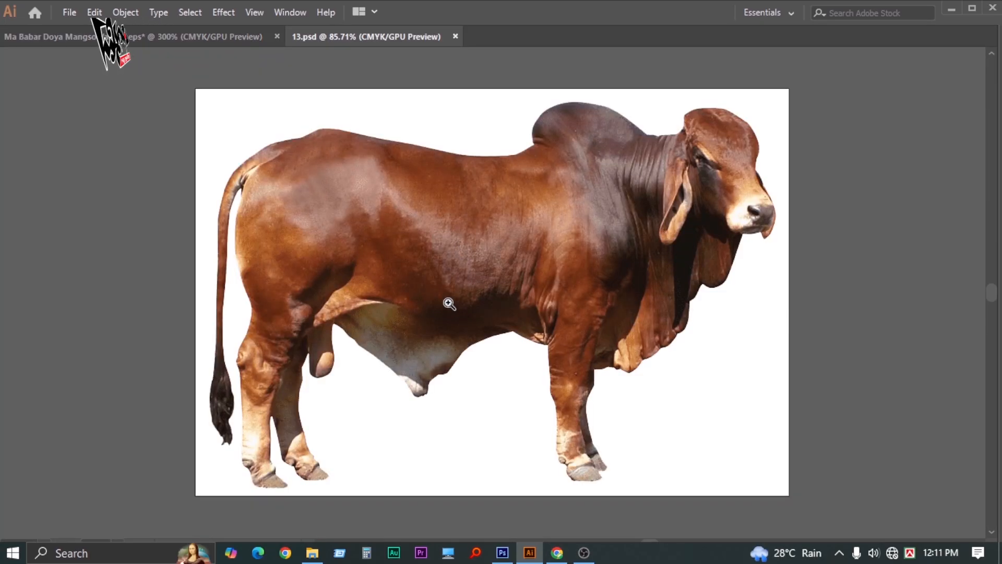
# Cut the bull image out of 13.psd and close that file without saving
pyautogui.keyDown('ctrl'); pyautogui.keyDown('alt'); pyautogui.click(449, 304); pyautogui.keyUp('alt'); pyautogui.keyUp('ctrl')
pyautogui.keyDown('ctrl'); pyautogui.keyDown('alt'); pyautogui.click(449, 304); pyautogui.keyUp('alt'); pyautogui.keyUp('ctrl')
pyautogui.keyDown('ctrl'); pyautogui.keyDown('alt'); pyautogui.click(449, 304); pyautogui.keyUp('alt'); pyautogui.keyUp('ctrl')
pyautogui.click(561, 267)
pyautogui.moveTo(456, 269); pyautogui.dragTo(336, 300)
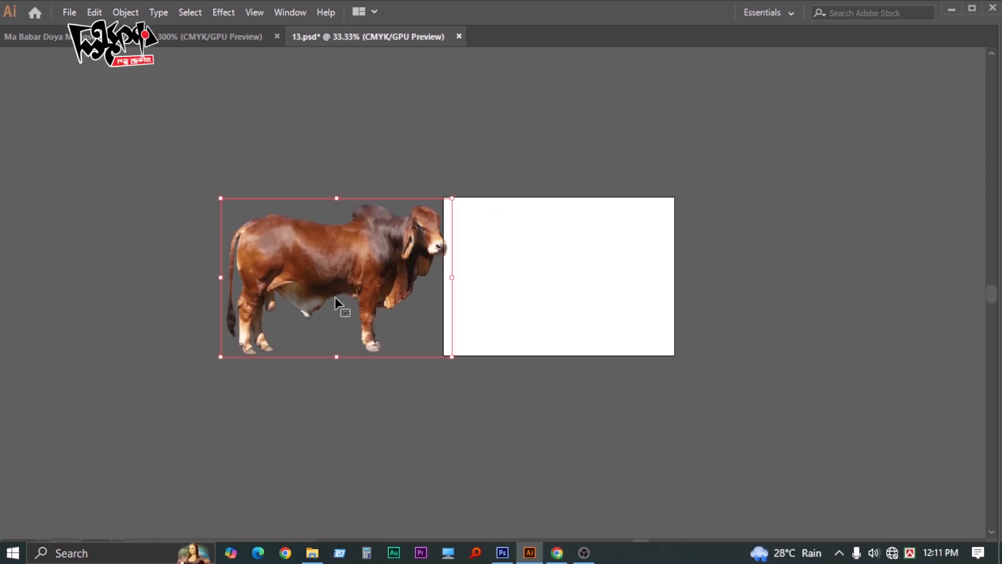
pyautogui.press('Delete')
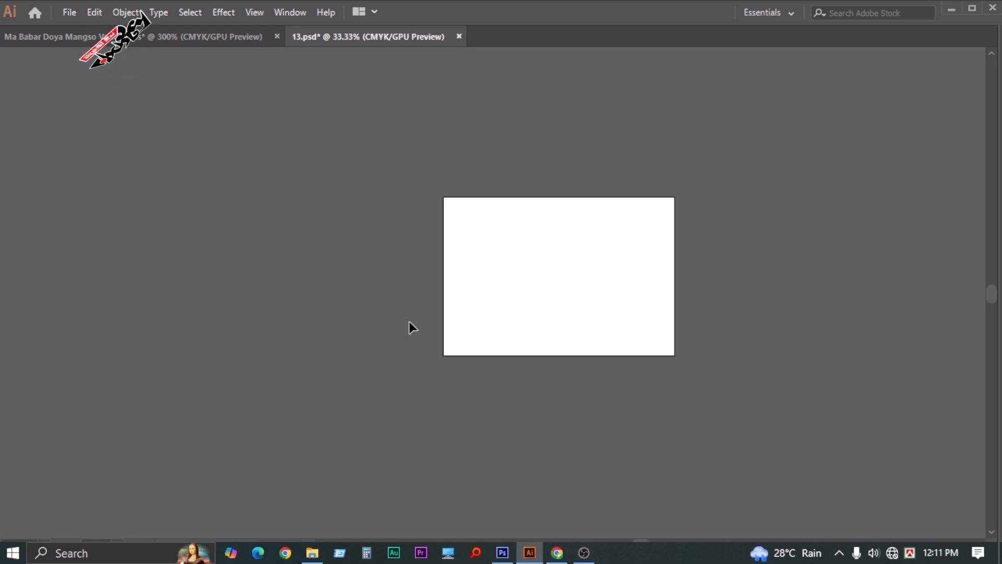
pyautogui.hotkey('ctrl', 'w')
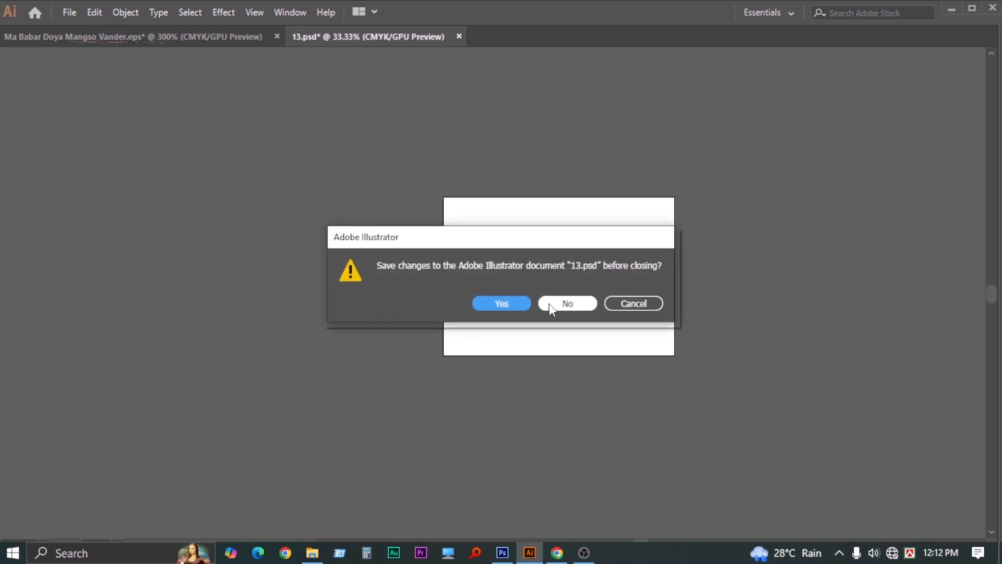
pyautogui.click(567, 303)
# Paste the bull into the Ma Babar Doya Mangso Vander.eps card document
pyautogui.keyDown('ctrl'); pyautogui.click(389, 271); pyautogui.keyUp('ctrl')
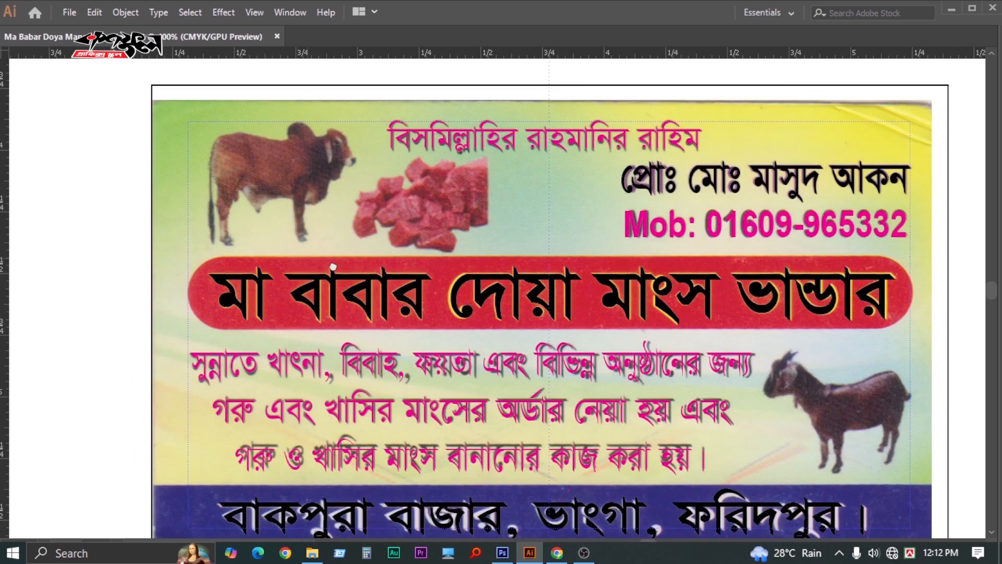
pyautogui.moveTo(333, 266); pyautogui.dragTo(406, 285)
pyautogui.hotkey('ctrl', 'v')
# Shrink the pasted bull and fit it over the scanned cow at the card's top left
pyautogui.hotkey('ctrl', '-')
pyautogui.hotkey('ctrl', '-')
pyautogui.hotkey('ctrl', '-')
pyautogui.hotkey('ctrl', '-')
pyautogui.hotkey('ctrl', '-')
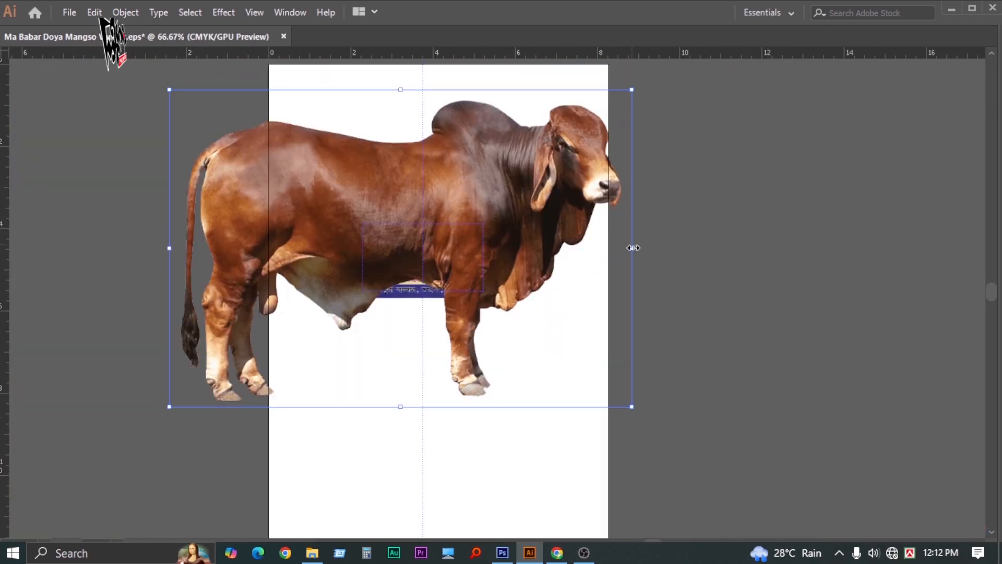
pyautogui.moveTo(633, 248); pyautogui.dragTo(418, 252)
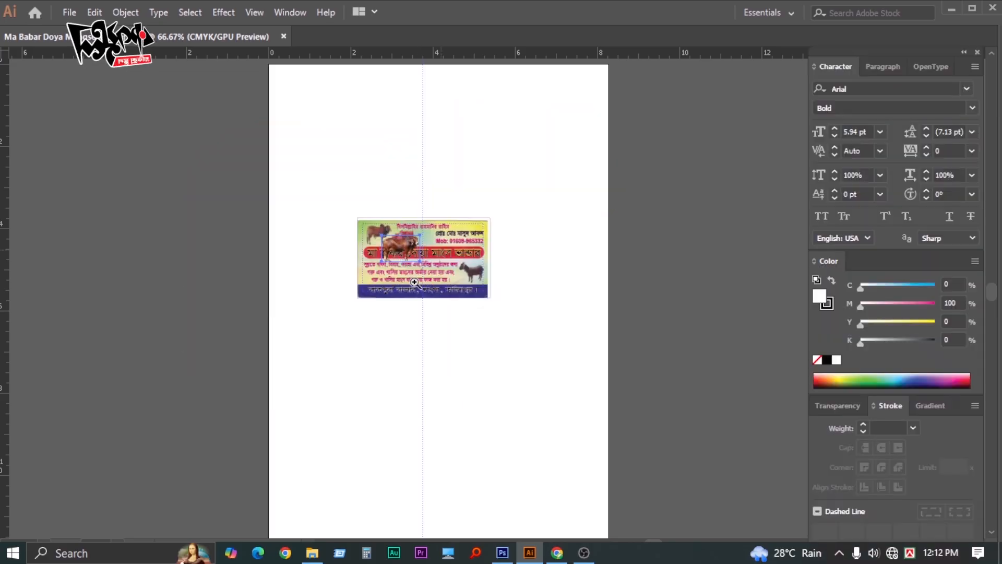
pyautogui.keyDown('ctrl'); pyautogui.click(441, 283); pyautogui.keyUp('ctrl')
pyautogui.keyDown('ctrl'); pyautogui.click(443, 283); pyautogui.keyUp('ctrl')
pyautogui.keyDown('ctrl'); pyautogui.click(444, 284); pyautogui.keyUp('ctrl')
pyautogui.keyDown('ctrl'); pyautogui.click(482, 268); pyautogui.keyUp('ctrl')
pyautogui.keyDown('ctrl'); pyautogui.click(493, 265); pyautogui.keyUp('ctrl')
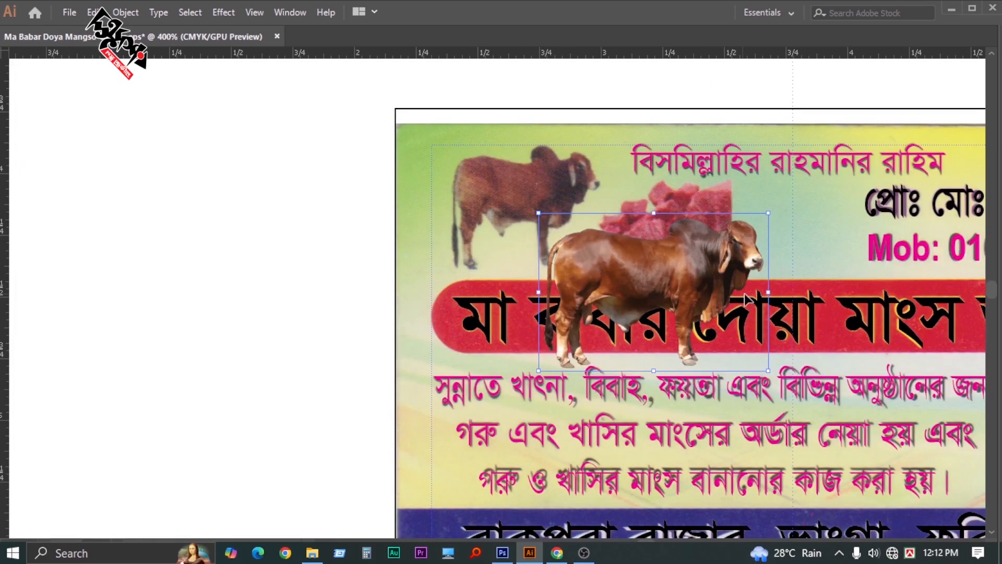
pyautogui.moveTo(772, 295); pyautogui.dragTo(527, 187)
pyautogui.moveTo(577, 244); pyautogui.dragTo(537, 230)
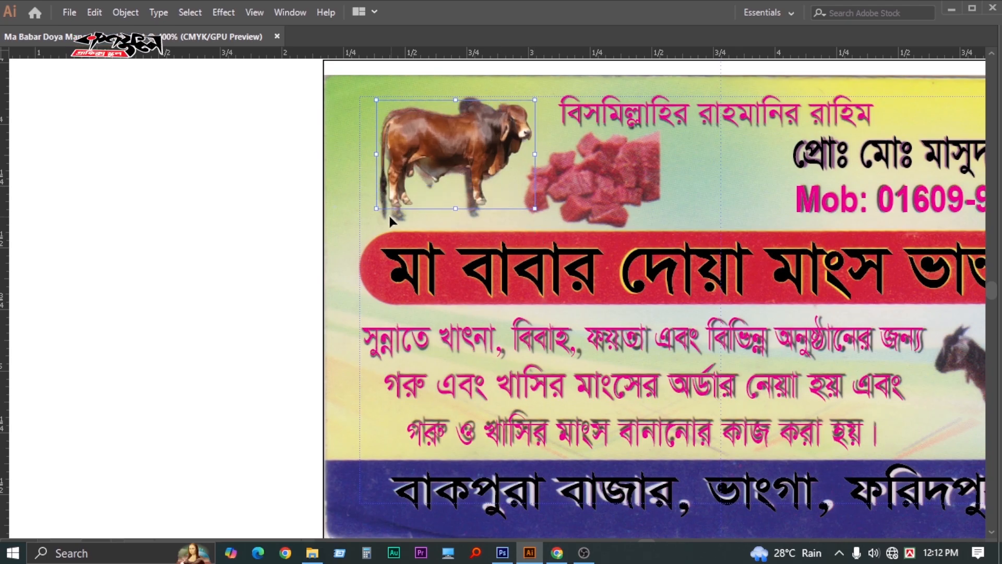
pyautogui.moveTo(389, 216); pyautogui.dragTo(380, 224)
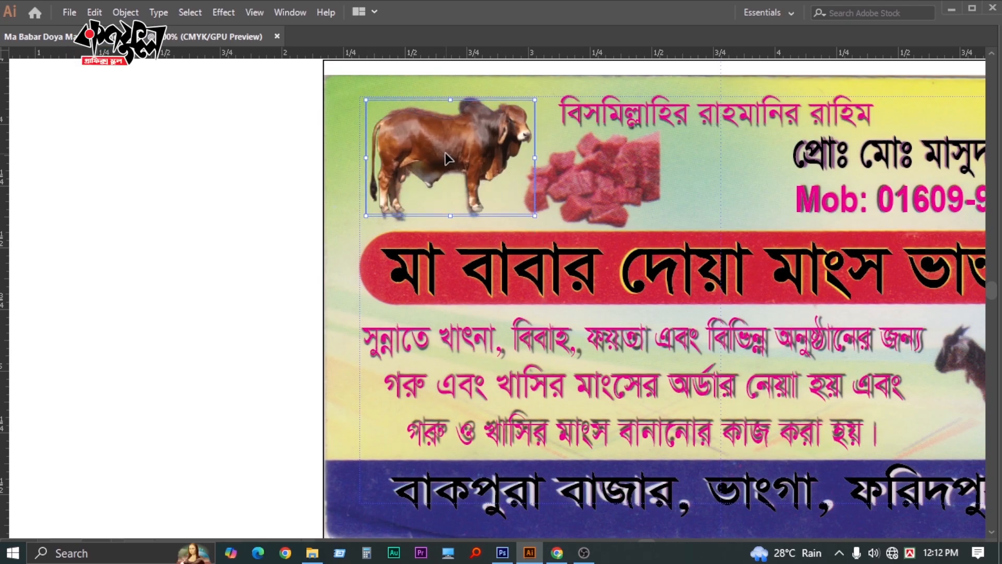
pyautogui.moveTo(445, 154); pyautogui.dragTo(445, 150)
pyautogui.moveTo(532, 211); pyautogui.dragTo(542, 215)
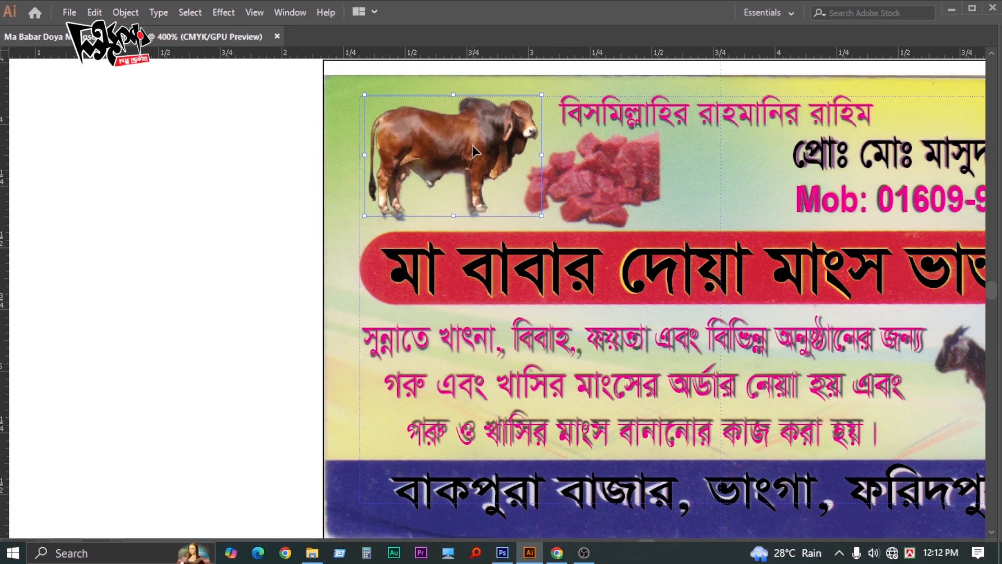
# Deselect the bull, zoom out to view the whole card, and bring up the Open dialog
pyautogui.click(146, 235)
pyautogui.press('Tab')
pyautogui.press('Tab')
pyautogui.hotkey('ctrl', '-')
pyautogui.hotkey('ctrl', '-')
pyautogui.hotkey('ctrl', '-')
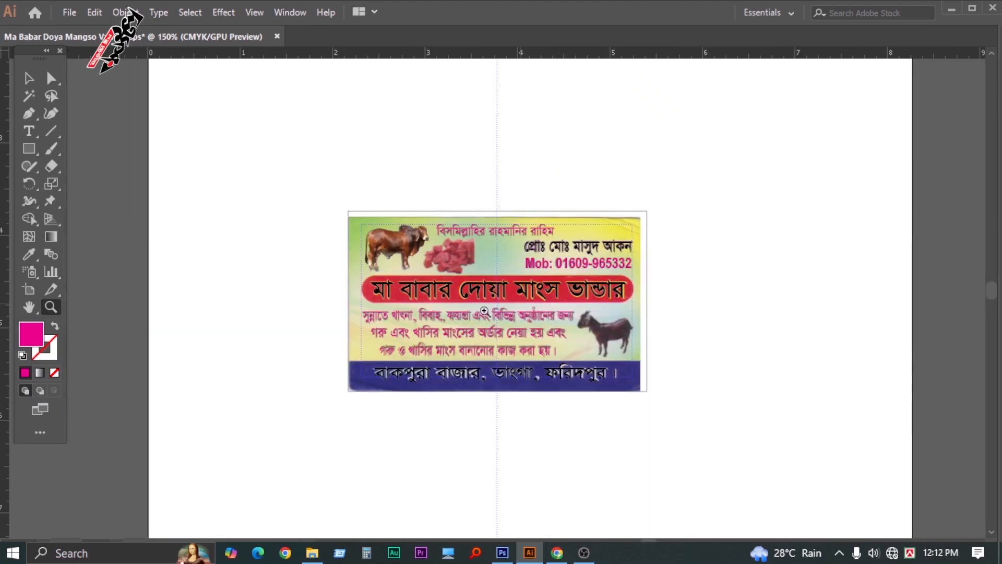
pyautogui.hotkey('ctrl', '+')
pyautogui.hotkey('ctrl', '+')
pyautogui.hotkey('ctrl', '+')
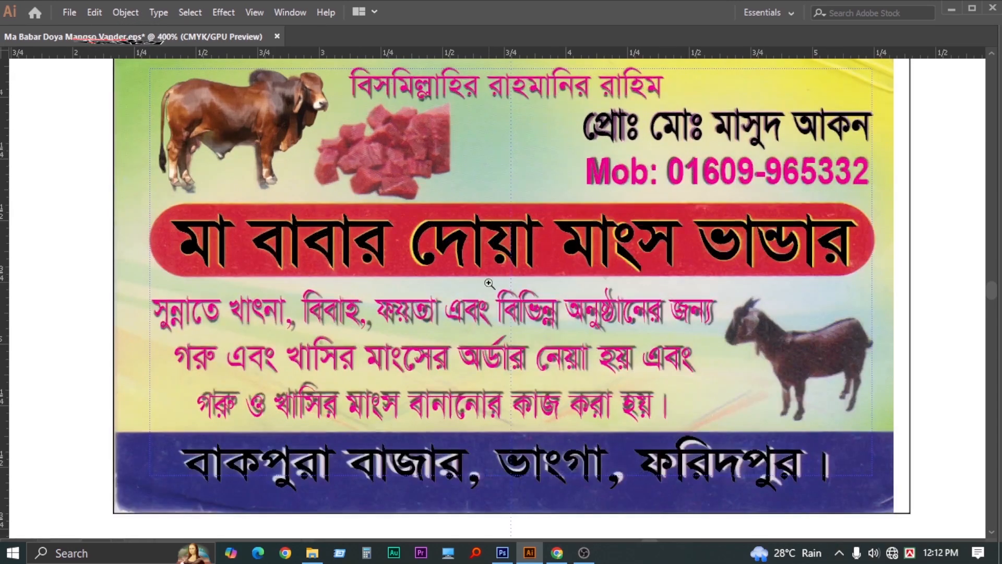
pyautogui.keyDown('alt'); pyautogui.click(487, 286); pyautogui.keyUp('alt')
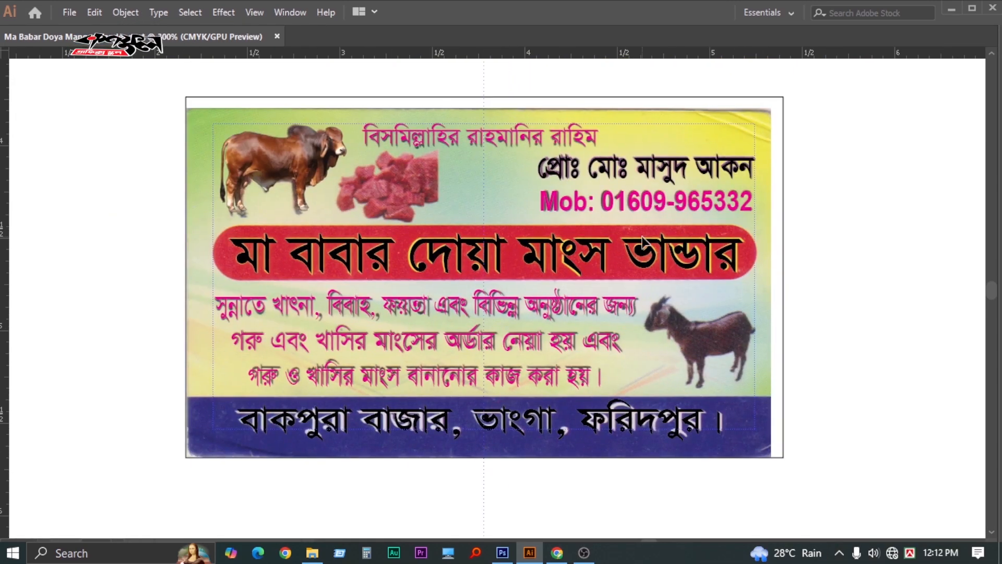
pyautogui.hotkey('ctrl', 'o')
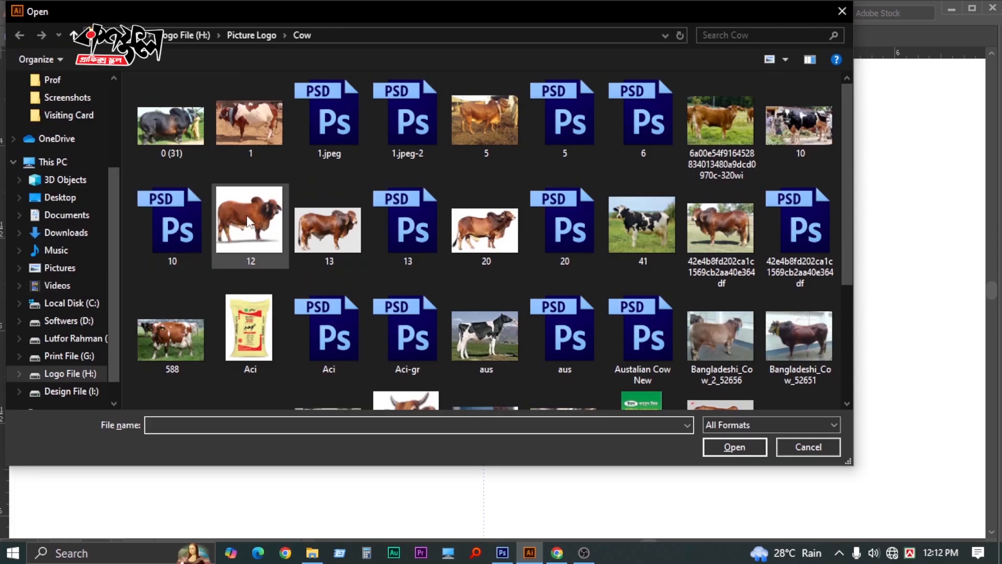
# Open 8.psd from the Picture Logo > Gost folder, accepting the Photoshop import settings
pyautogui.click(276, 228)
pyautogui.hotkey('alt', 'Up')
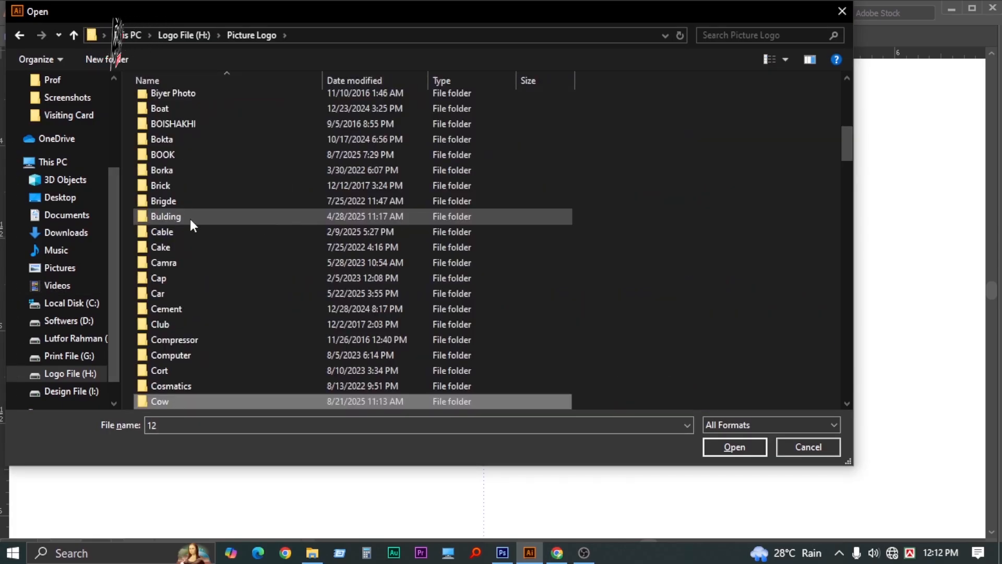
pyautogui.write('gos')
pyautogui.press('Return')
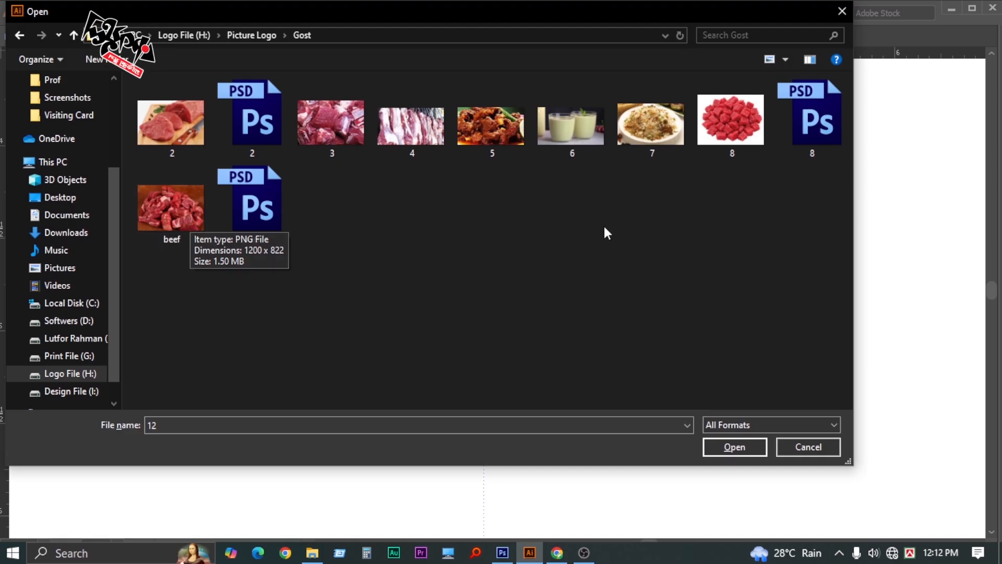
pyautogui.doubleClick(816, 120)
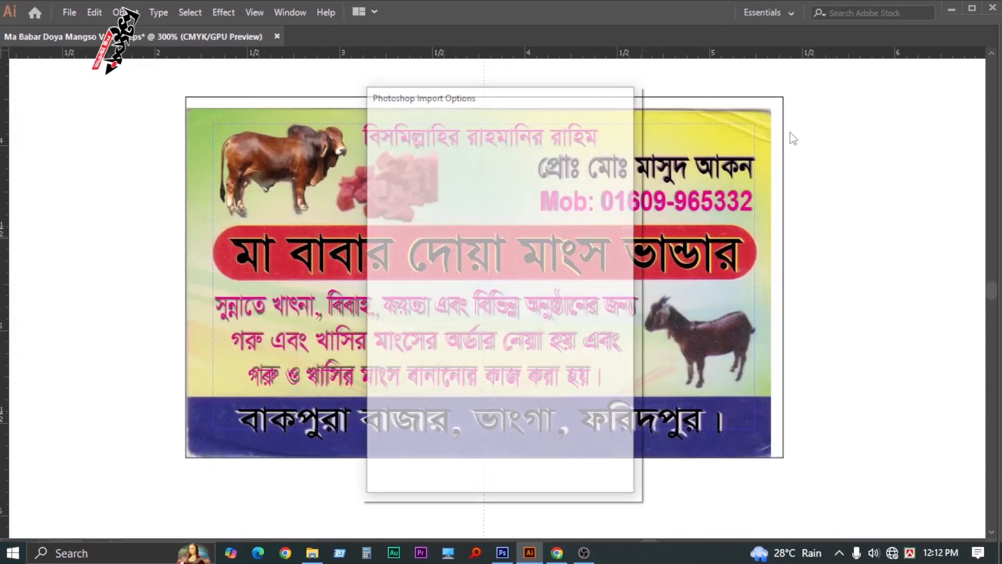
pyautogui.click(520, 465)
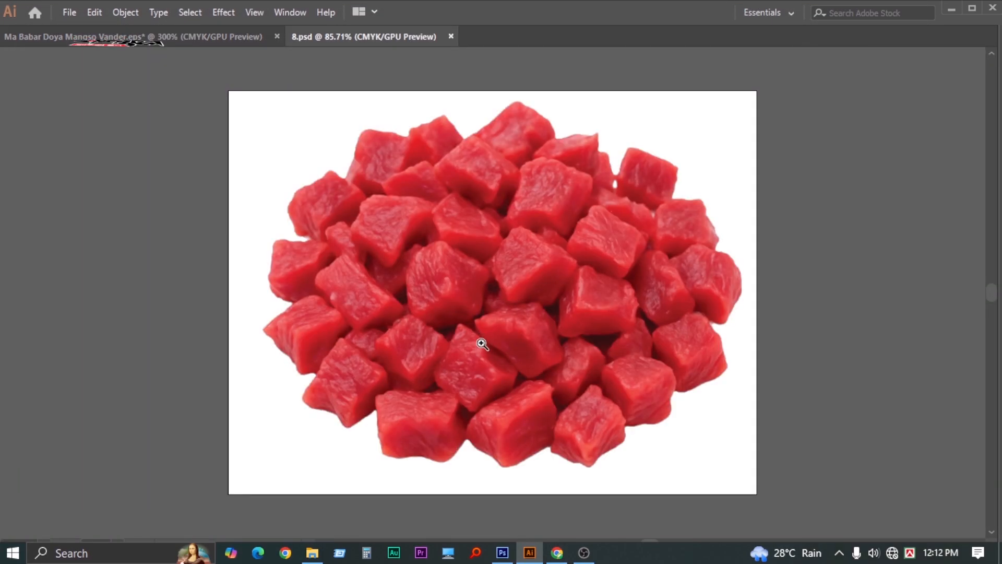
# Cut the meat-cubes image, close 8.psd without saving, then paste and shrink it on the card
pyautogui.keyDown('ctrl'); pyautogui.keyDown('alt'); pyautogui.click(481, 343); pyautogui.keyUp('alt'); pyautogui.keyUp('ctrl')
pyautogui.keyDown('ctrl'); pyautogui.keyDown('alt'); pyautogui.click(482, 339); pyautogui.keyUp('alt'); pyautogui.keyUp('ctrl')
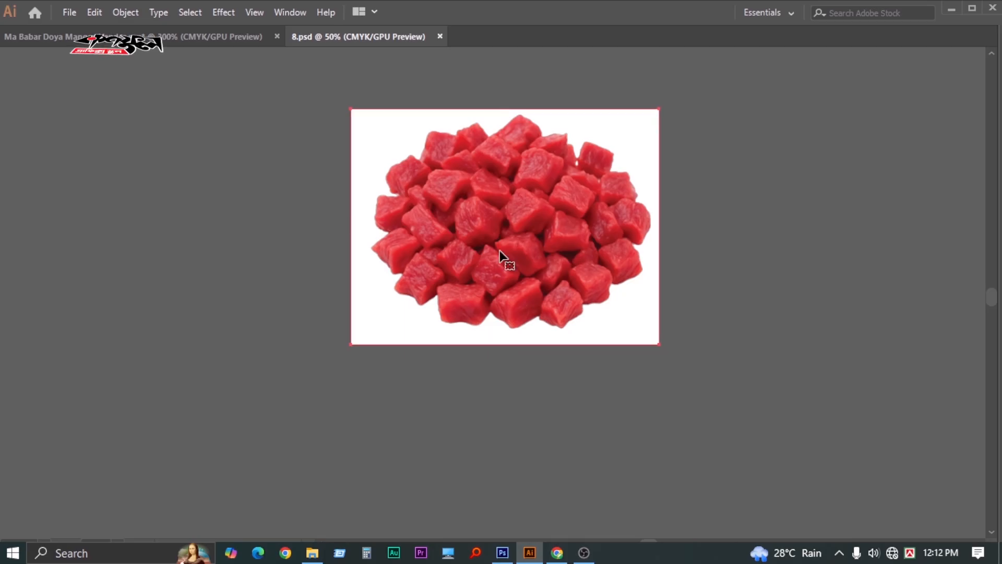
pyautogui.press('Delete')
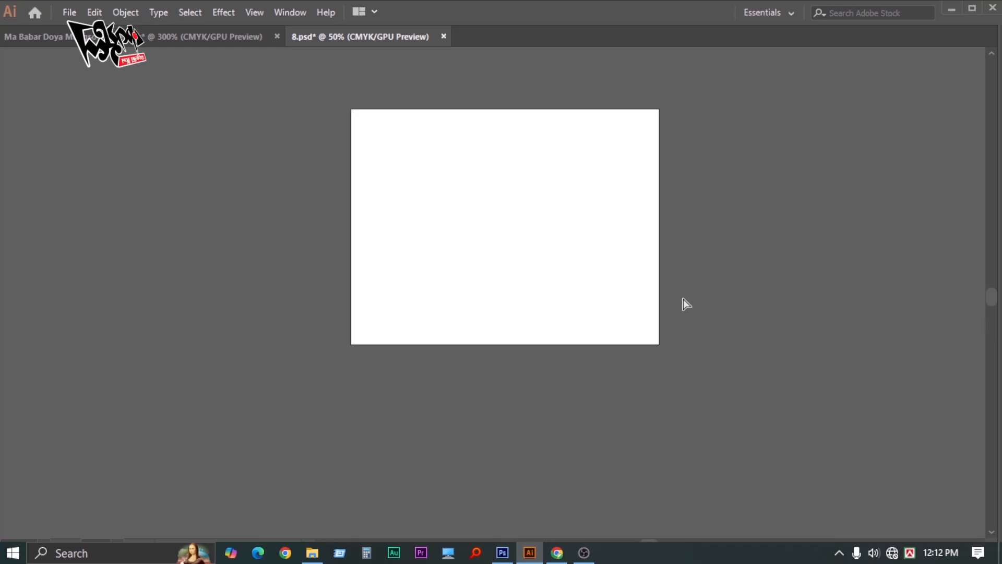
pyautogui.hotkey('ctrl', 'w')
pyautogui.click(567, 304)
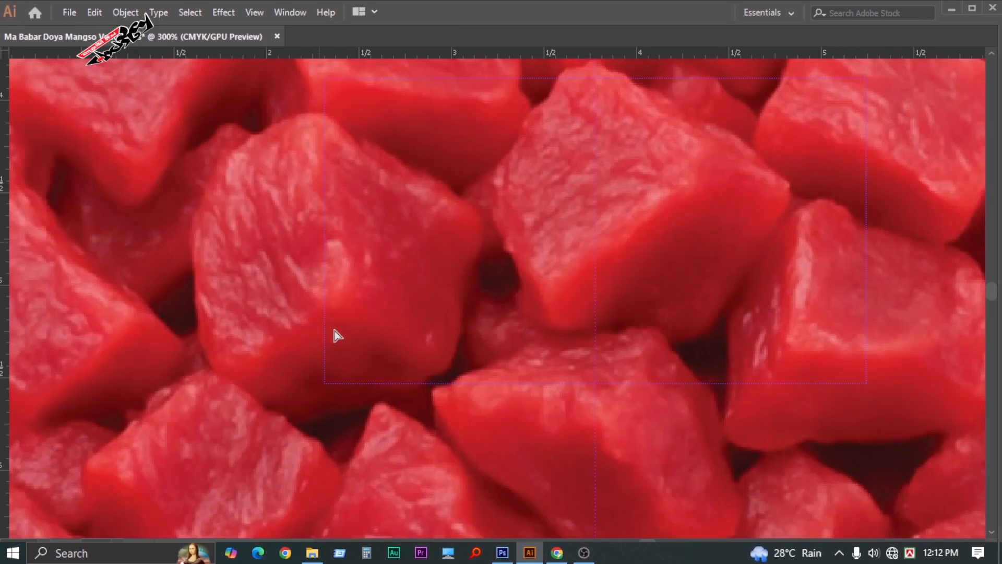
pyautogui.press('Tab')
pyautogui.press('Tab')
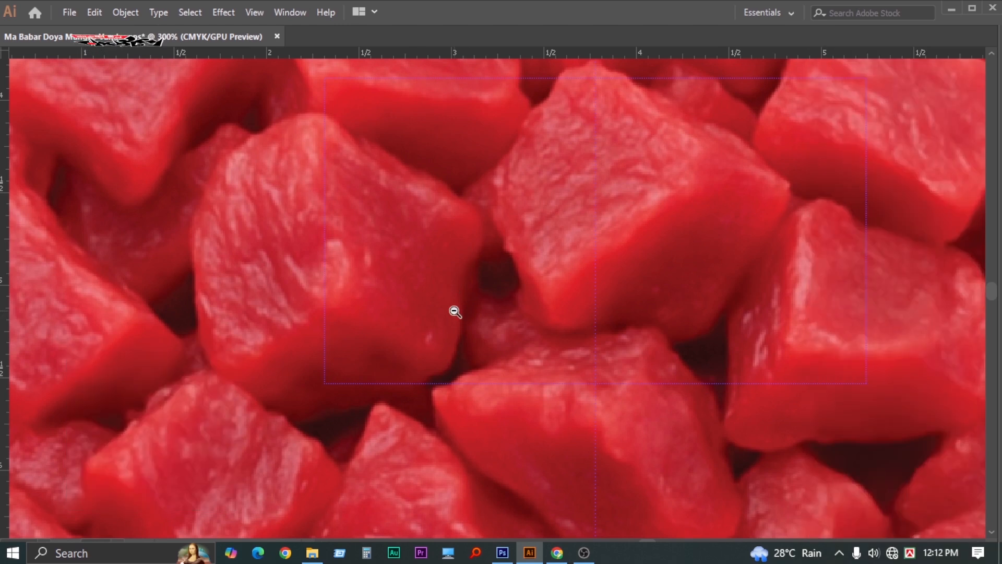
pyautogui.hotkey('ctrl', '1')
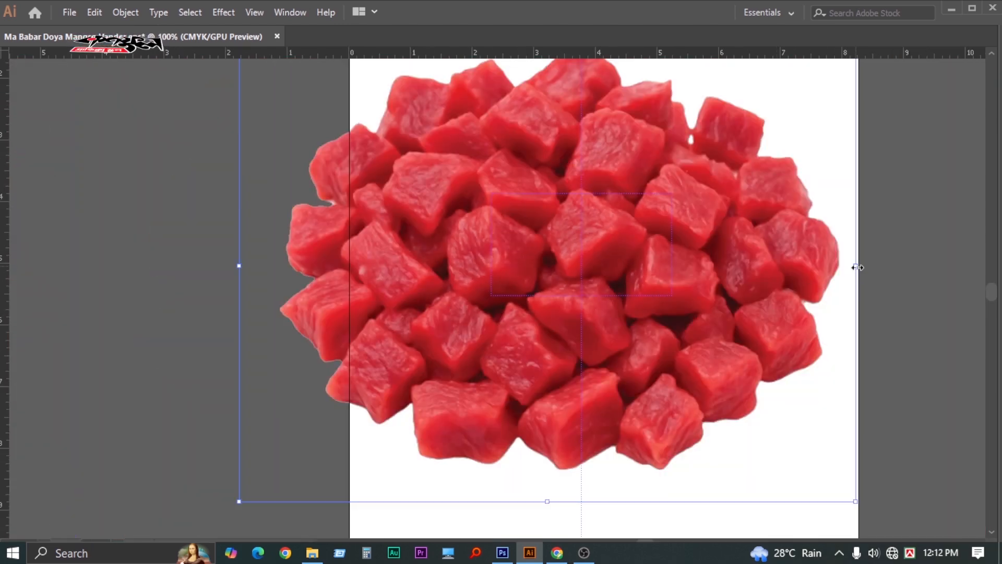
pyautogui.moveTo(857, 268); pyautogui.dragTo(563, 266)
# Move the meat-cubes image over the old meat photo and enlarge it slightly to cover it
pyautogui.press('Tab')
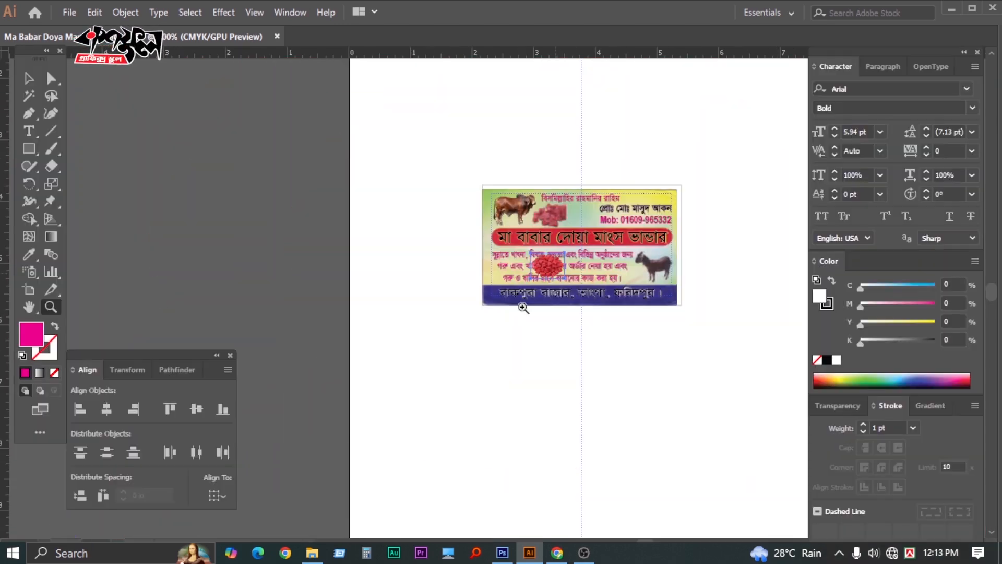
pyautogui.press('Tab')
pyautogui.click(546, 292)
pyautogui.click(547, 293)
pyautogui.click(547, 292)
pyautogui.moveTo(318, 246); pyautogui.dragTo(391, 337)
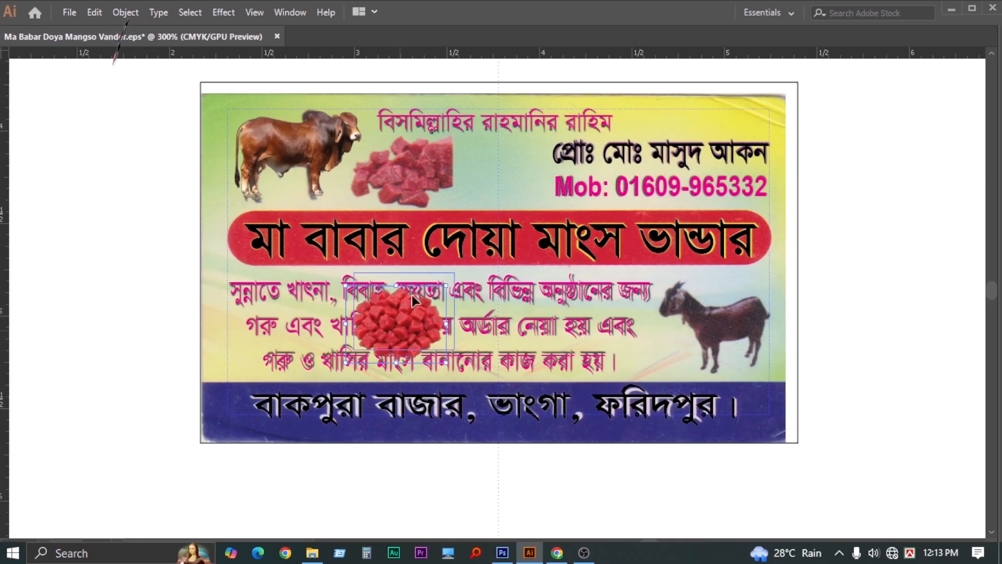
pyautogui.moveTo(412, 296); pyautogui.dragTo(409, 183)
pyautogui.click(464, 235)
pyautogui.click(464, 235)
pyautogui.click(464, 235)
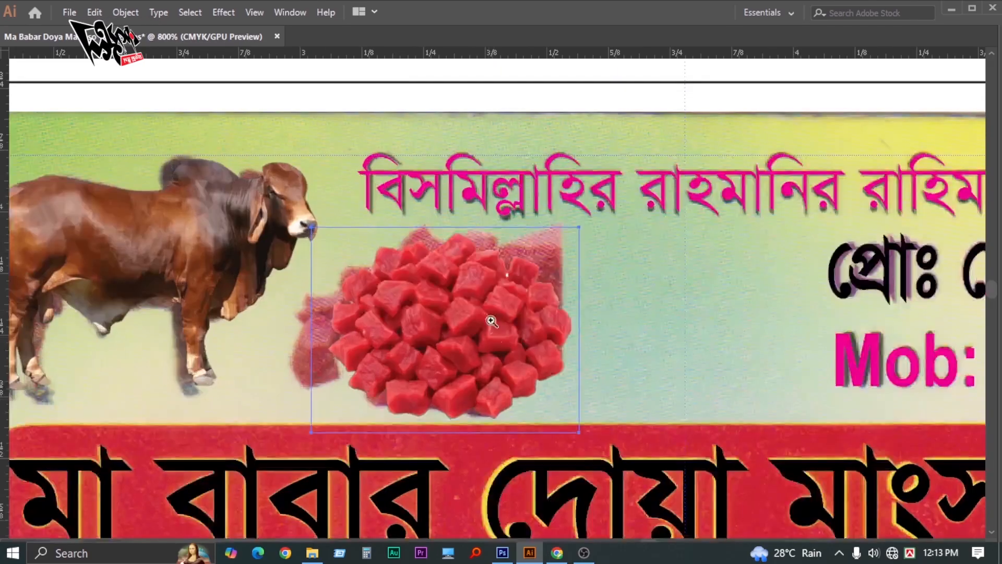
pyautogui.press('v')
pyautogui.moveTo(491, 321); pyautogui.dragTo(487, 304)
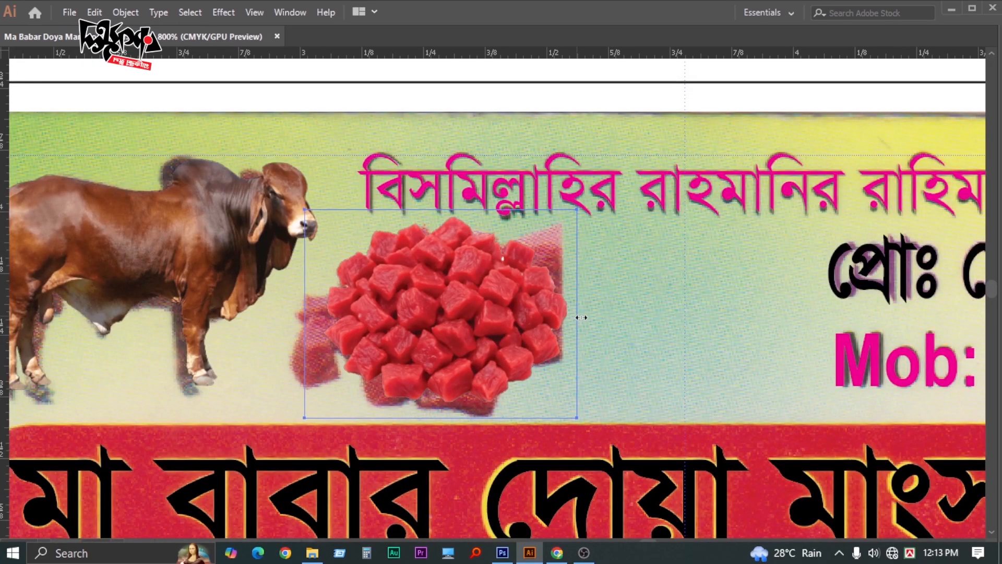
pyautogui.moveTo(581, 317); pyautogui.dragTo(584, 317)
# Deselect the meat image and zoom out to frame the whole card
pyautogui.press('z')
pyautogui.press('Tab')
pyautogui.press('Tab')
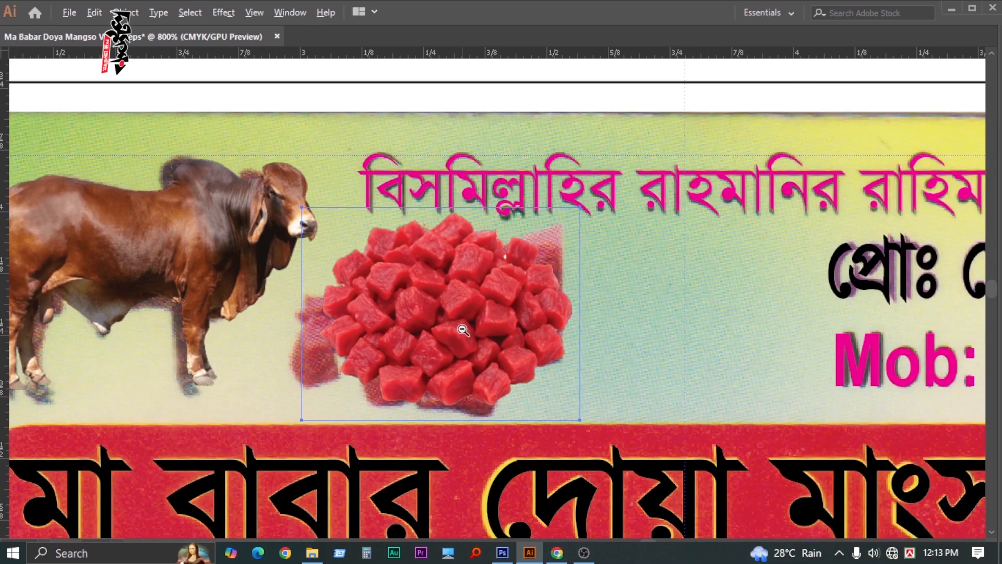
pyautogui.keyDown('alt'); pyautogui.click(462, 330); pyautogui.keyUp('alt')
pyautogui.keyDown('alt'); pyautogui.click(463, 329); pyautogui.keyUp('alt')
pyautogui.keyDown('alt'); pyautogui.click(463, 328); pyautogui.keyUp('alt')
pyautogui.keyDown('alt'); pyautogui.click(463, 329); pyautogui.keyUp('alt')
pyautogui.keyDown('alt'); pyautogui.click(463, 330); pyautogui.keyUp('alt')
pyautogui.moveTo(462, 329); pyautogui.dragTo(319, 298)
pyautogui.keyDown('ctrl'); pyautogui.click(714, 331); pyautogui.keyUp('ctrl')
pyautogui.press('Tab')
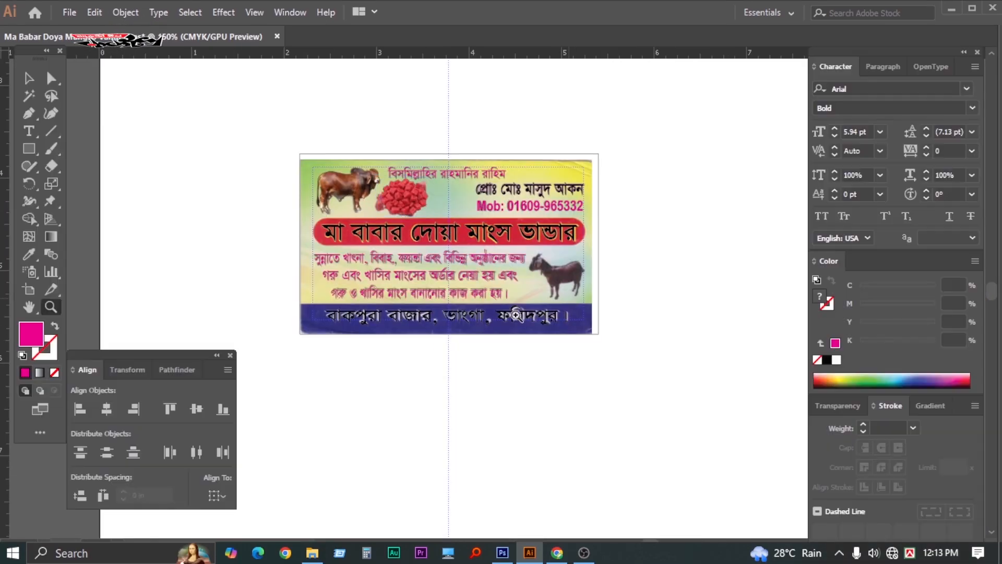
pyautogui.press('Tab')
pyautogui.click(474, 286)
pyautogui.click(474, 286)
pyautogui.click(474, 286)
pyautogui.moveTo(510, 319); pyautogui.dragTo(429, 380)
pyautogui.keyDown('alt'); pyautogui.click(472, 339); pyautogui.keyUp('alt')
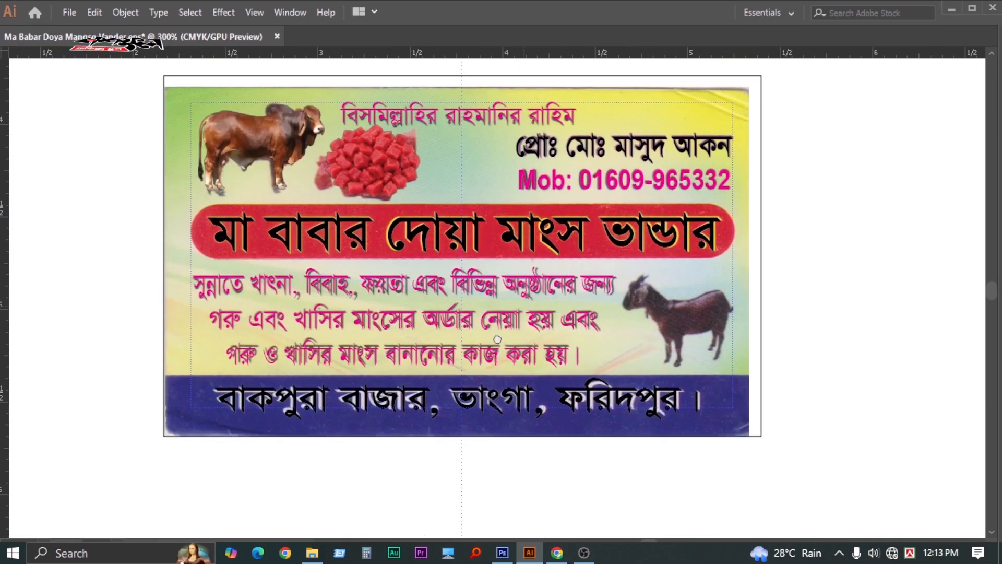
pyautogui.moveTo(493, 341); pyautogui.dragTo(458, 384)
# Open 3.psd from the Picture Logo > Goat folder, accepting the Photoshop import options
pyautogui.hotkey('ctrl', 'o')
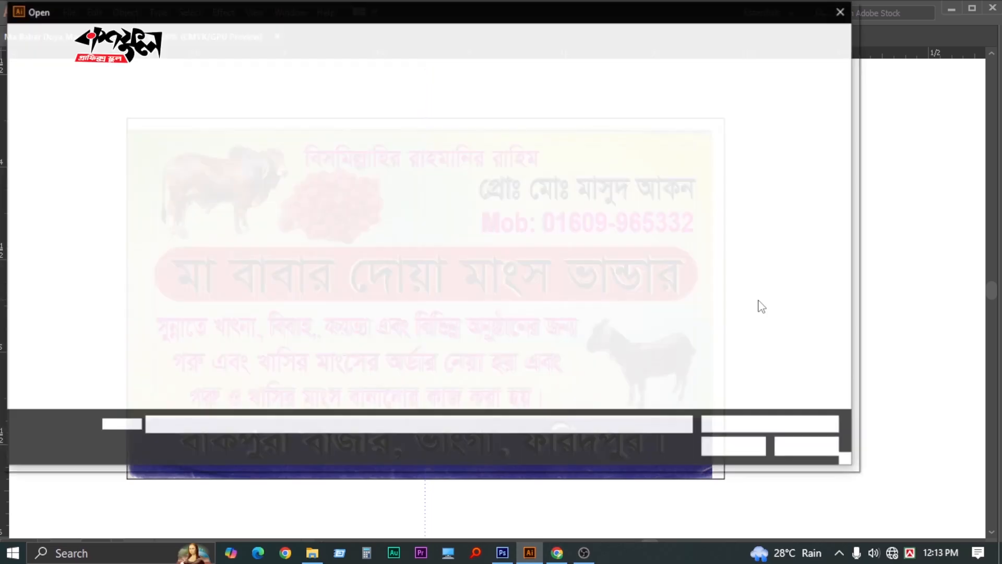
pyautogui.hotkey('alt', 'Up')
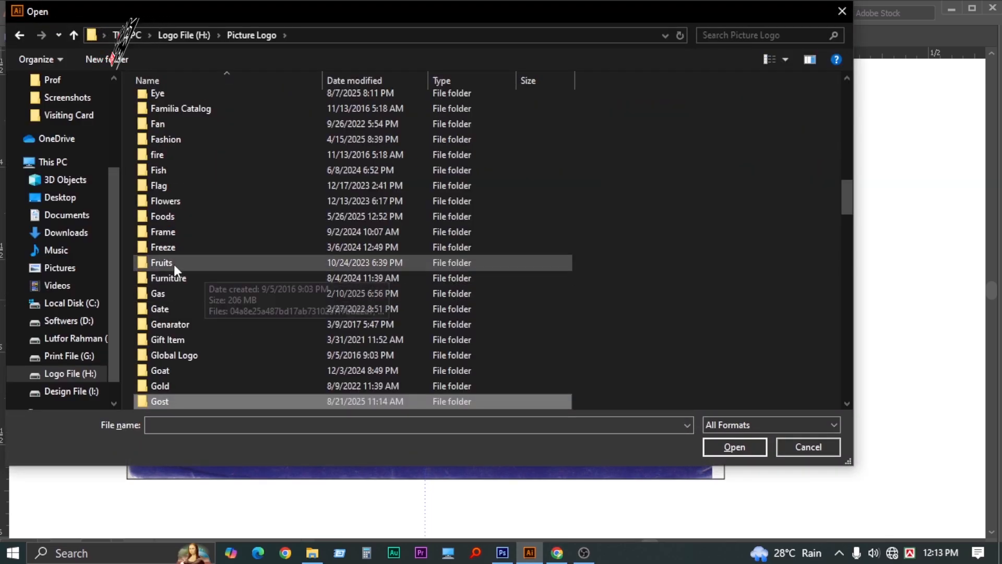
pyautogui.click(171, 263)
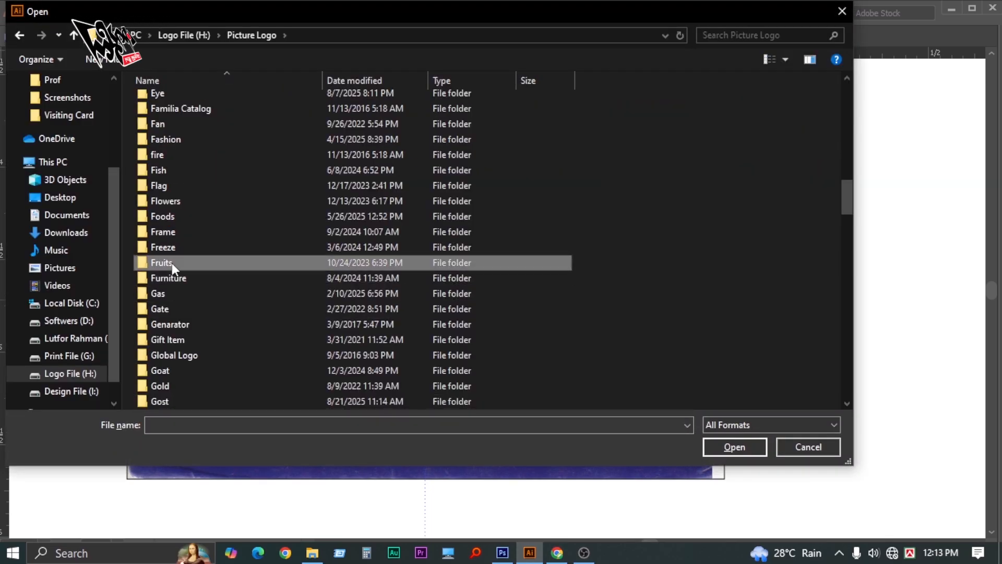
pyautogui.write('goat')
pyautogui.press('Return')
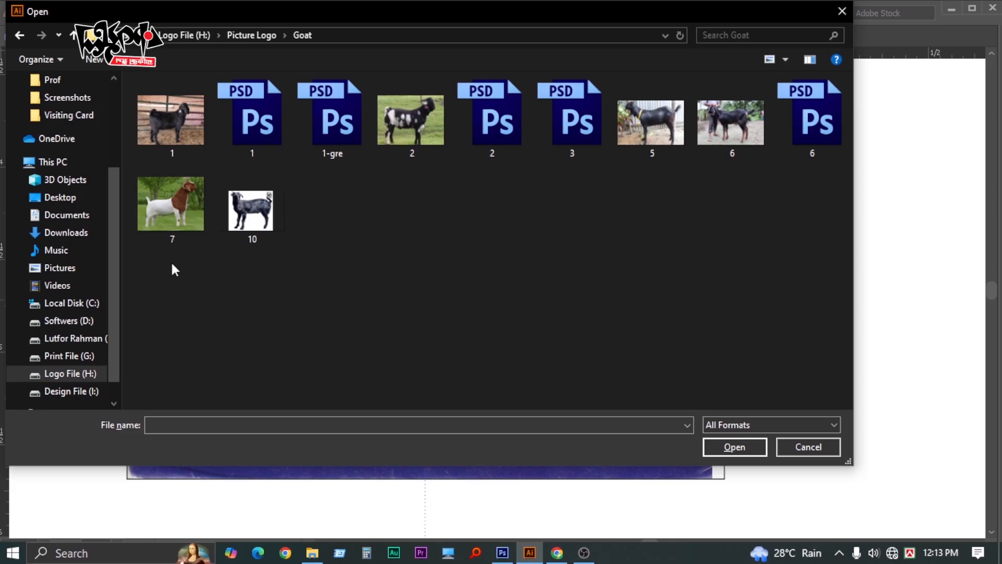
pyautogui.click(564, 128)
pyautogui.doubleClick(563, 125)
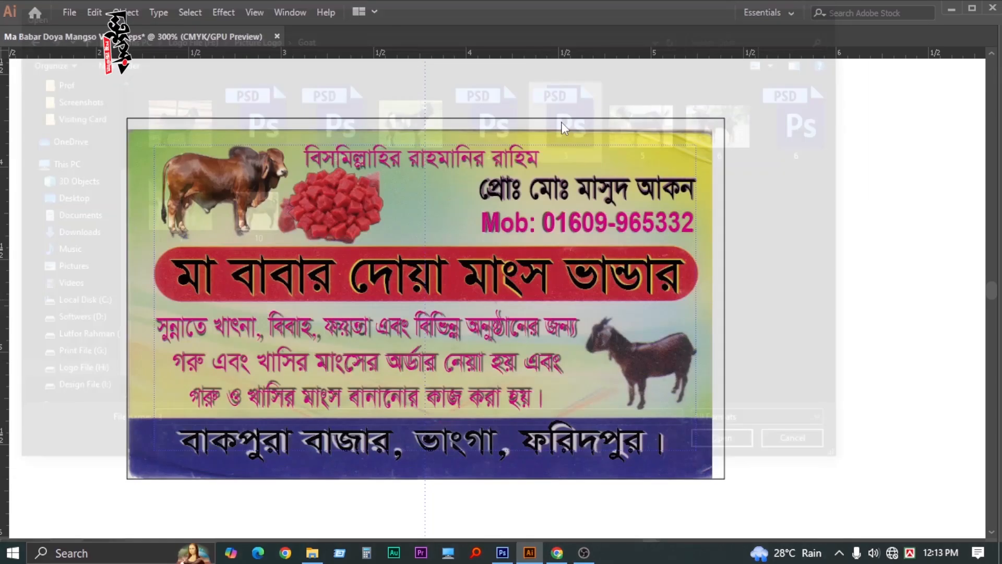
pyautogui.click(520, 464)
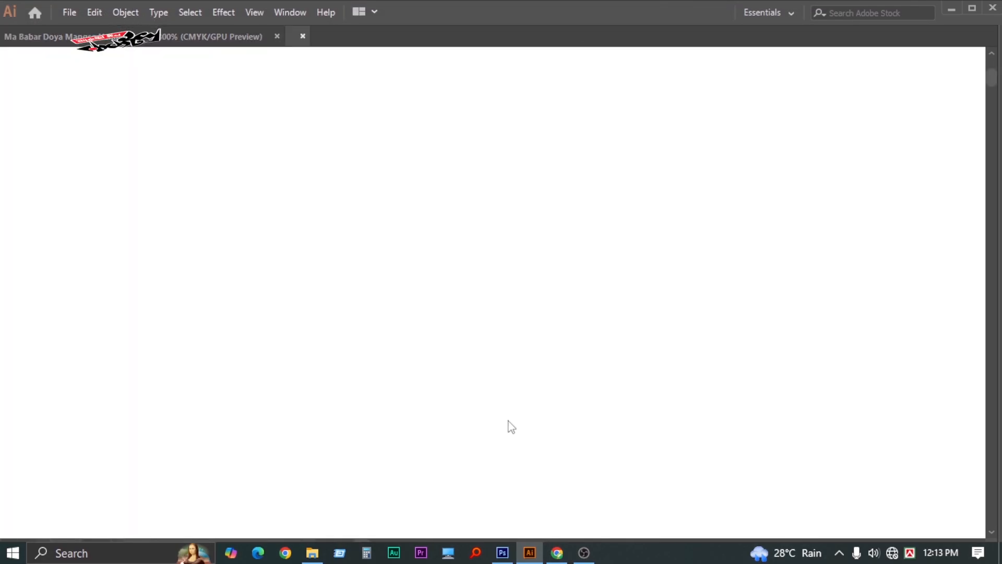
# Cut the black goat image and close 3.psd without saving
pyautogui.keyDown('ctrl'); pyautogui.keyDown('alt'); pyautogui.click(461, 312); pyautogui.keyUp('alt'); pyautogui.keyUp('ctrl')
pyautogui.keyDown('ctrl'); pyautogui.keyDown('alt'); pyautogui.click(460, 312); pyautogui.keyUp('alt'); pyautogui.keyUp('ctrl')
pyautogui.keyDown('ctrl'); pyautogui.keyDown('alt'); pyautogui.click(461, 312); pyautogui.keyUp('alt'); pyautogui.keyUp('ctrl')
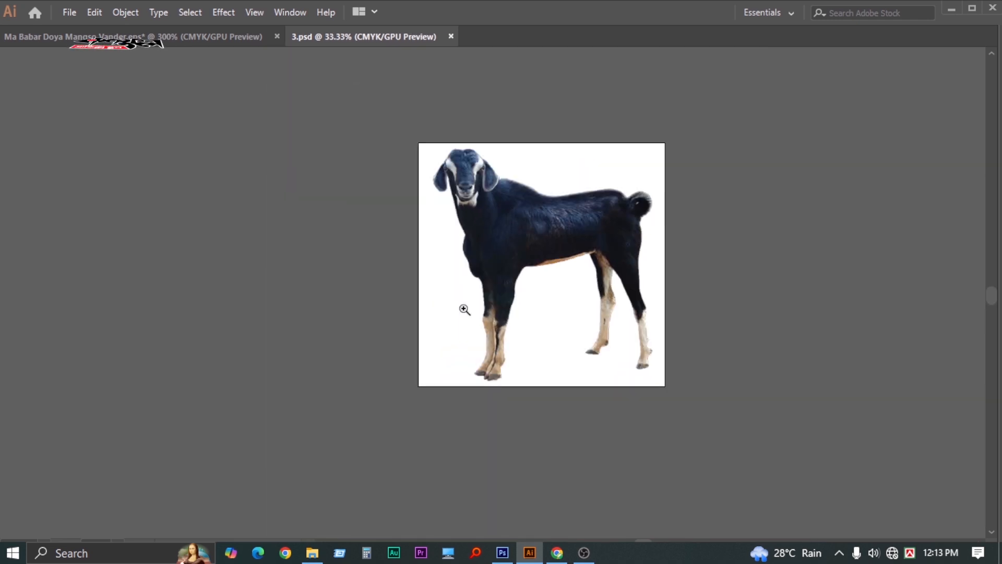
pyautogui.click(508, 255)
pyautogui.press('Delete')
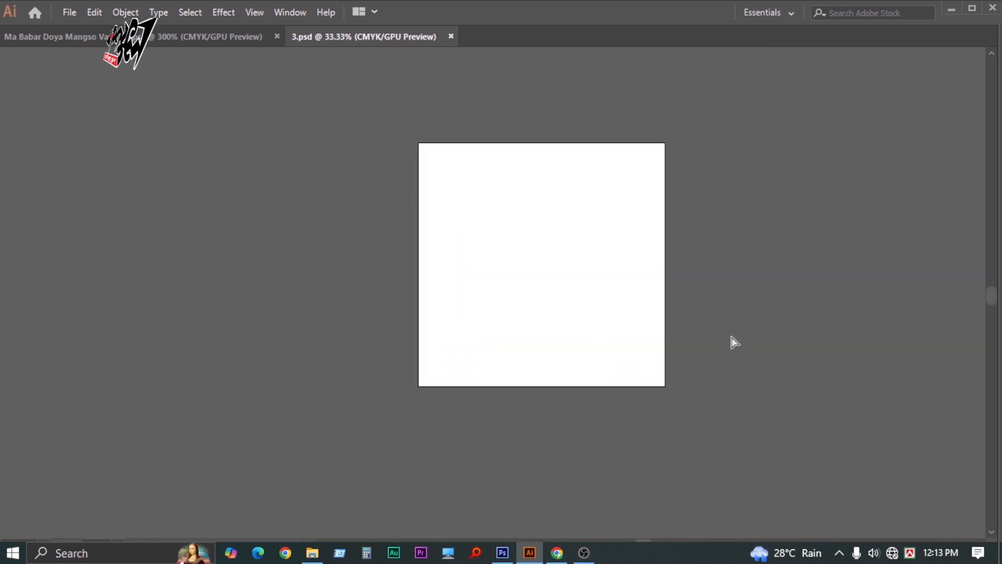
pyautogui.hotkey('ctrl', 'w')
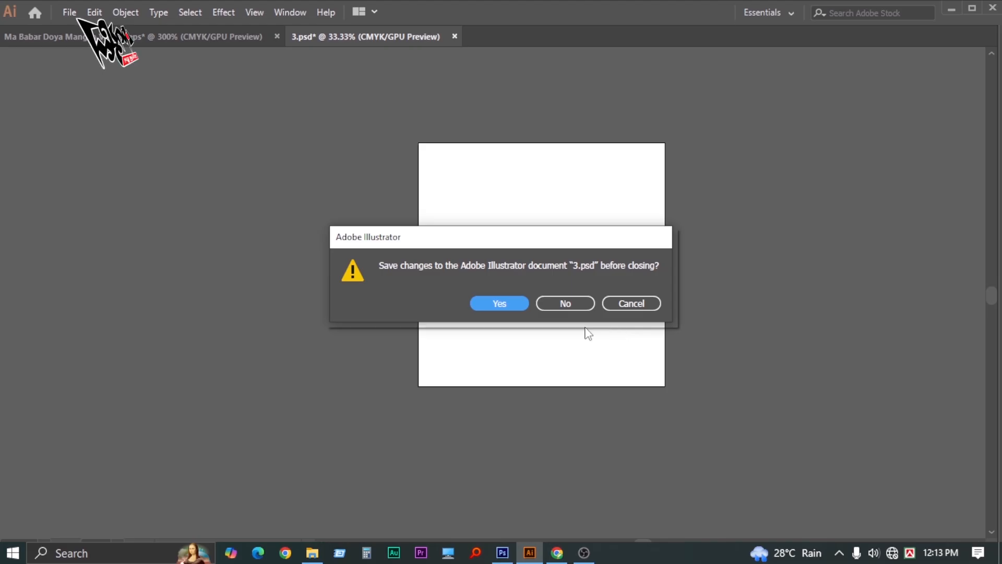
pyautogui.click(564, 303)
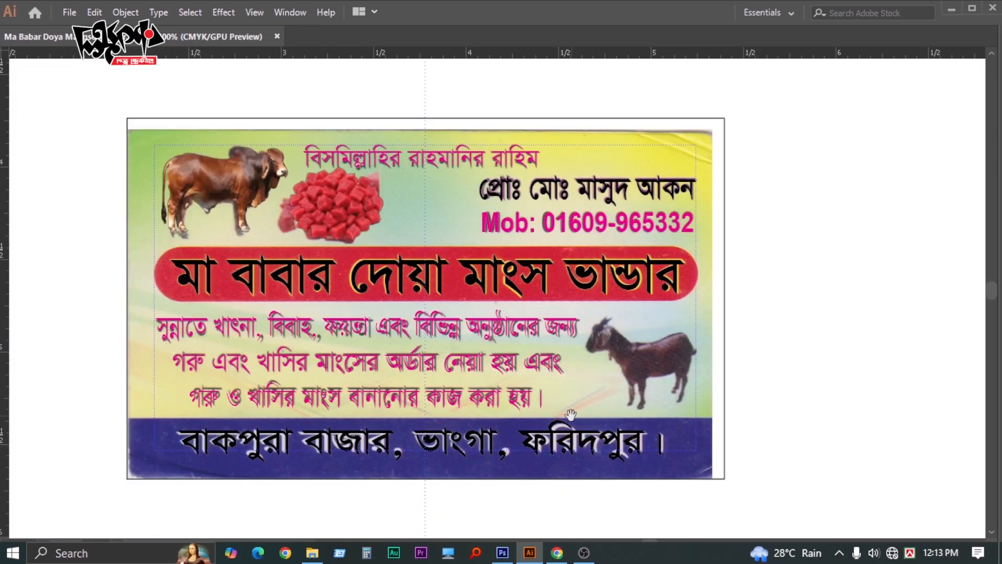
pyautogui.scroll(-3, 548, 292)
# Paste the black goat, shrink it, and move it onto the brown goat at the card's right
pyautogui.hotkey('ctrl', 'v')
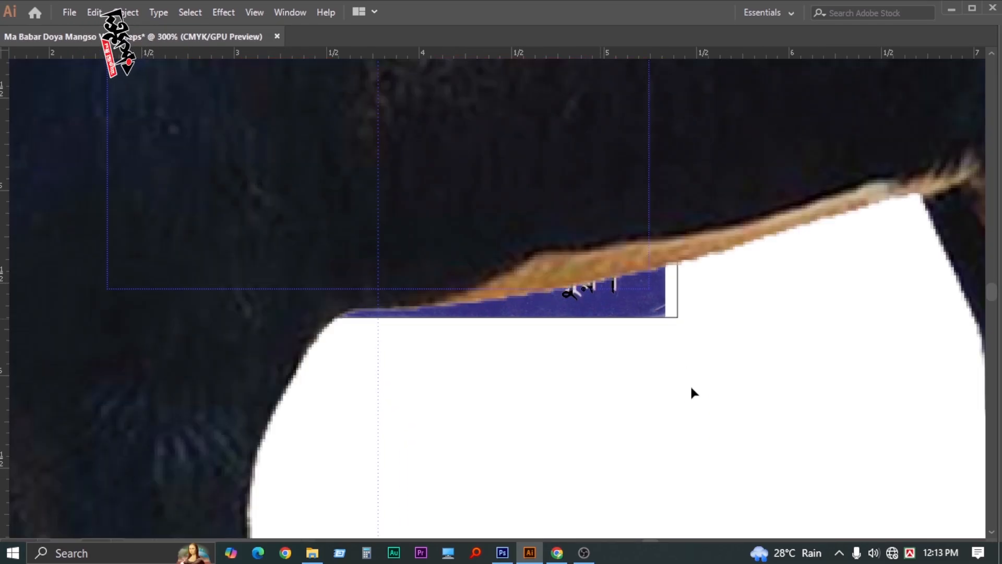
pyautogui.press('z')
pyautogui.keyDown('alt'); pyautogui.click(508, 301); pyautogui.keyUp('alt')
pyautogui.keyDown('alt'); pyautogui.click(508, 301); pyautogui.keyUp('alt')
pyautogui.keyDown('alt'); pyautogui.click(508, 301); pyautogui.keyUp('alt')
pyautogui.keyDown('alt'); pyautogui.click(508, 301); pyautogui.keyUp('alt')
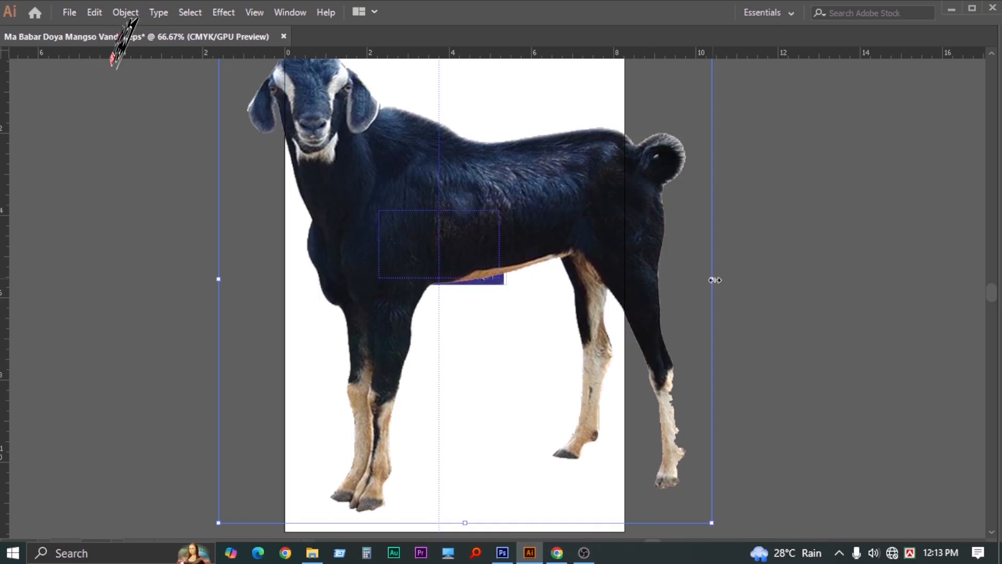
pyautogui.moveTo(713, 280); pyautogui.dragTo(483, 264)
pyautogui.press('z')
pyautogui.click(485, 273)
pyautogui.click(485, 274)
pyautogui.click(488, 286)
pyautogui.click(488, 286)
pyautogui.press('v')
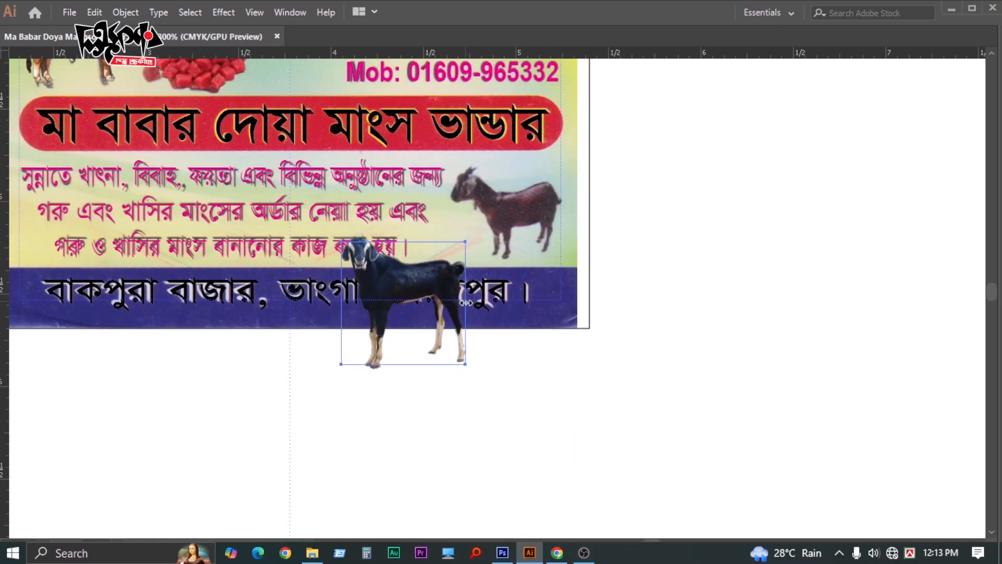
pyautogui.moveTo(515, 214); pyautogui.dragTo(514, 214)
# Enlarge and nudge the black goat until it fully covers the brown goat
pyautogui.hotkey('ctrl', '=')
pyautogui.hotkey('ctrl', '=')
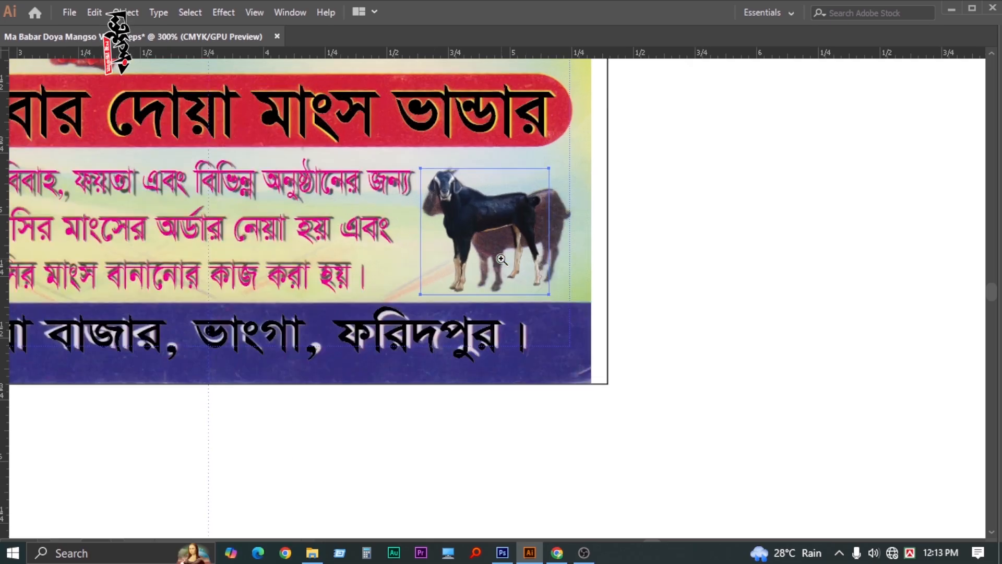
pyautogui.moveTo(559, 344); pyautogui.dragTo(572, 355)
pyautogui.moveTo(491, 248); pyautogui.dragTo(490, 240)
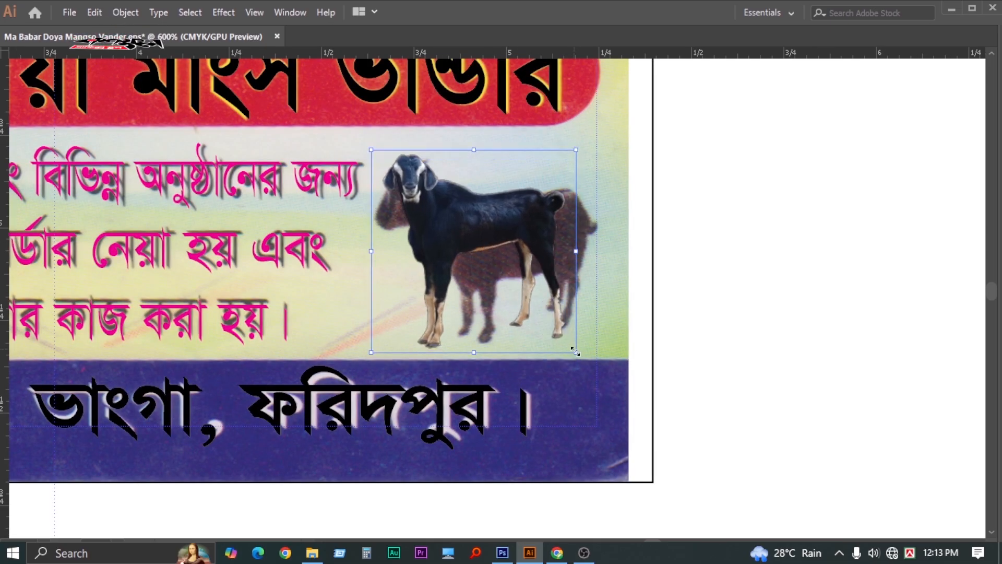
pyautogui.moveTo(576, 353); pyautogui.dragTo(586, 361)
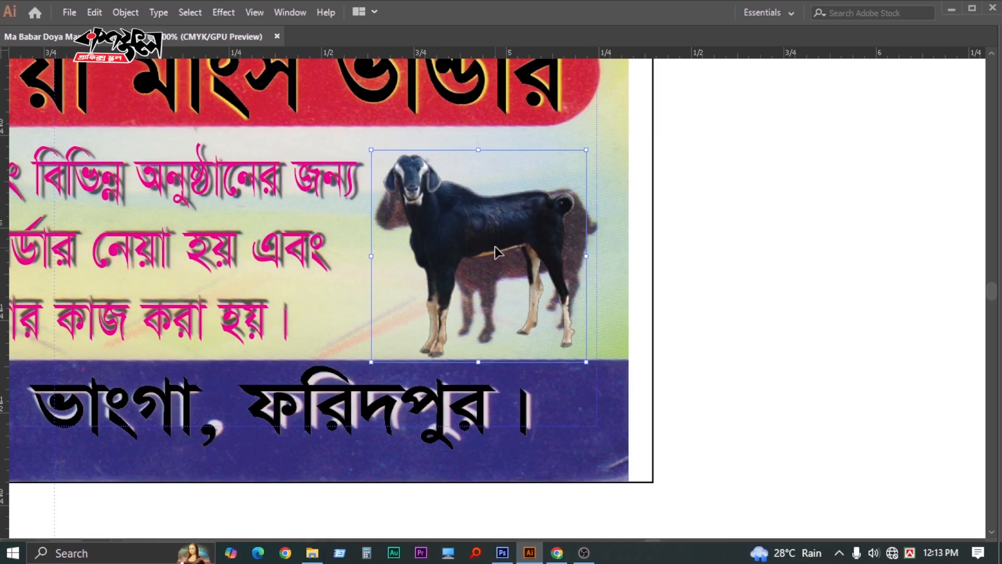
pyautogui.press('a')
pyautogui.moveTo(491, 250); pyautogui.dragTo(503, 251)
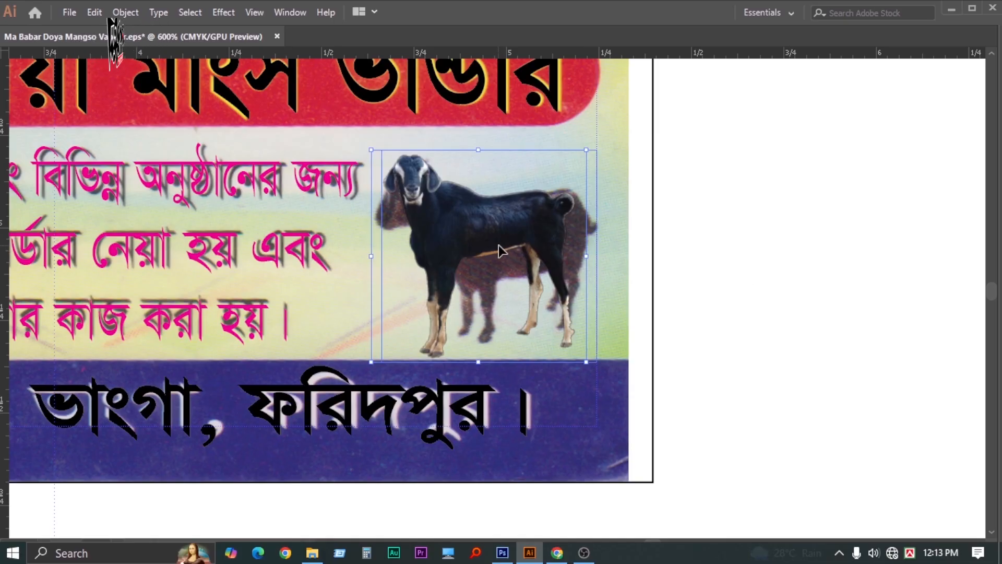
pyautogui.moveTo(379, 148); pyautogui.dragTo(375, 142)
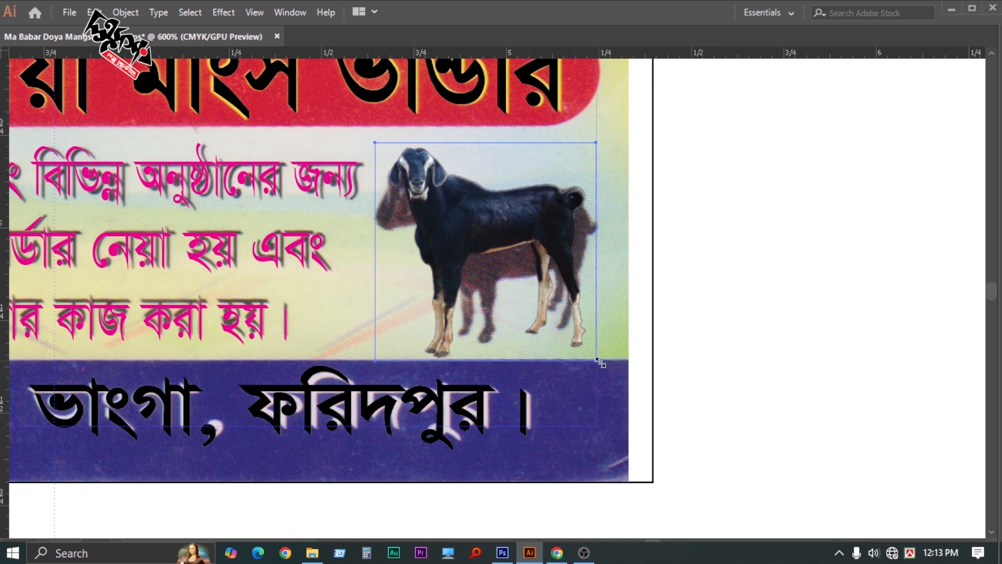
pyautogui.moveTo(494, 230); pyautogui.dragTo(494, 227)
# Deselect the goat and zoom out to frame the whole card
pyautogui.click(787, 273)
pyautogui.press('z')
pyautogui.press('Tab')
pyautogui.press('Tab')
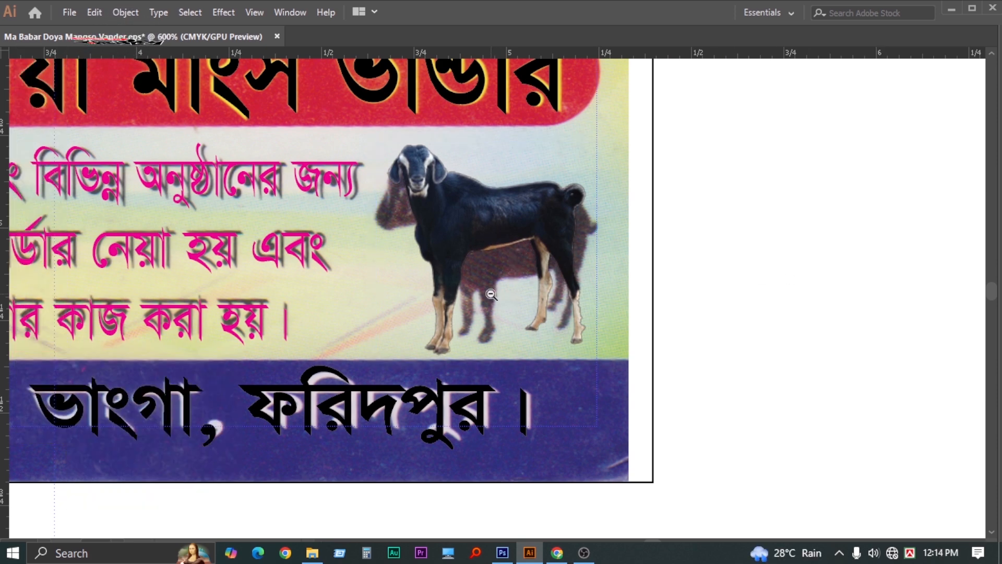
pyautogui.hotkey('ctrl', '-')
pyautogui.hotkey('ctrl', '-')
pyautogui.hotkey('ctrl', '-')
pyautogui.hotkey('ctrl', '-')
pyautogui.moveTo(536, 352); pyautogui.dragTo(601, 340)
pyautogui.press('Tab')
pyautogui.press('Tab')
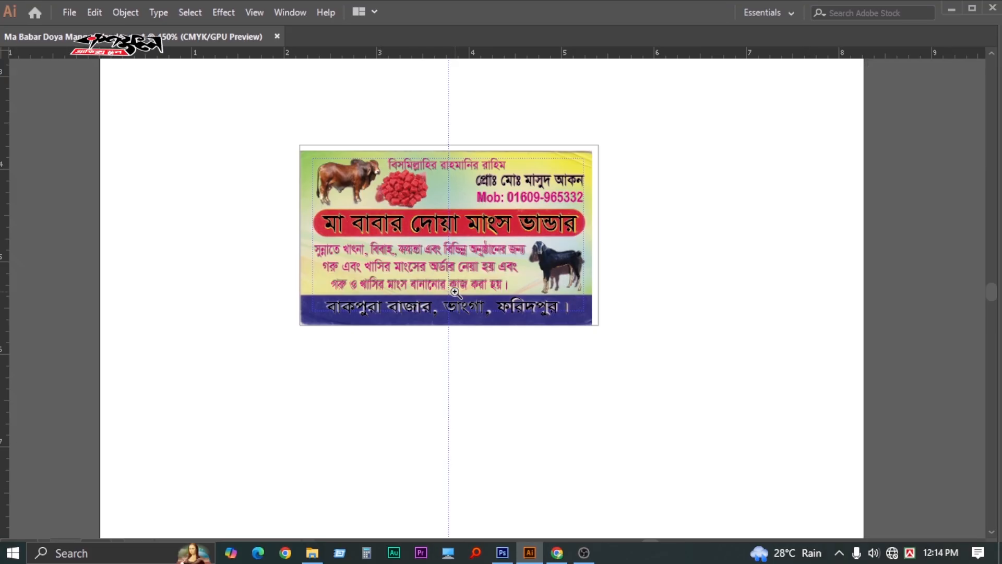
pyautogui.click(459, 296)
pyautogui.click(459, 296)
pyautogui.moveTo(538, 257); pyautogui.dragTo(468, 318)
pyautogui.keyDown('alt'); pyautogui.click(471, 320); pyautogui.keyUp('alt')
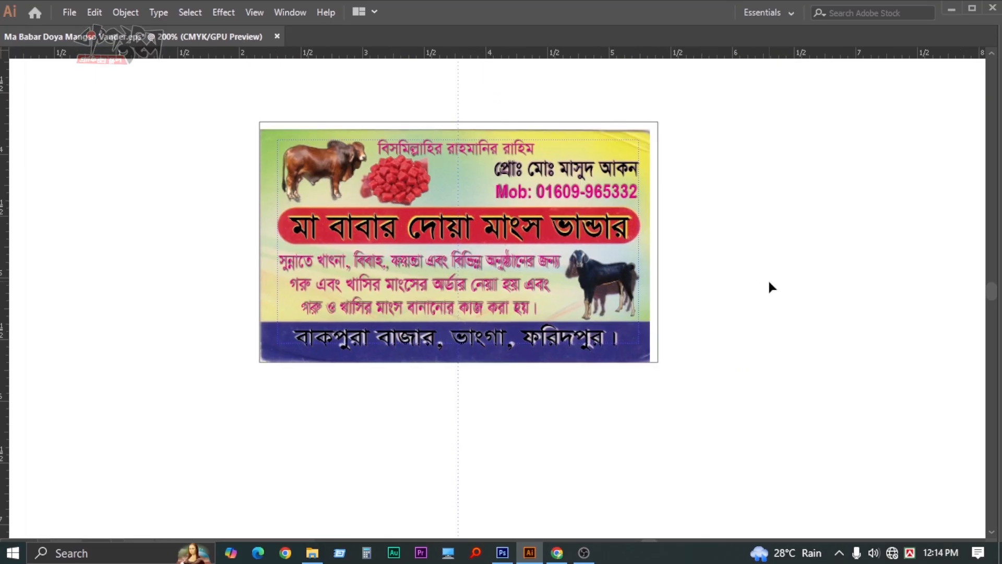
pyautogui.press('Tab')
pyautogui.press('Tab')
pyautogui.press('Tab')
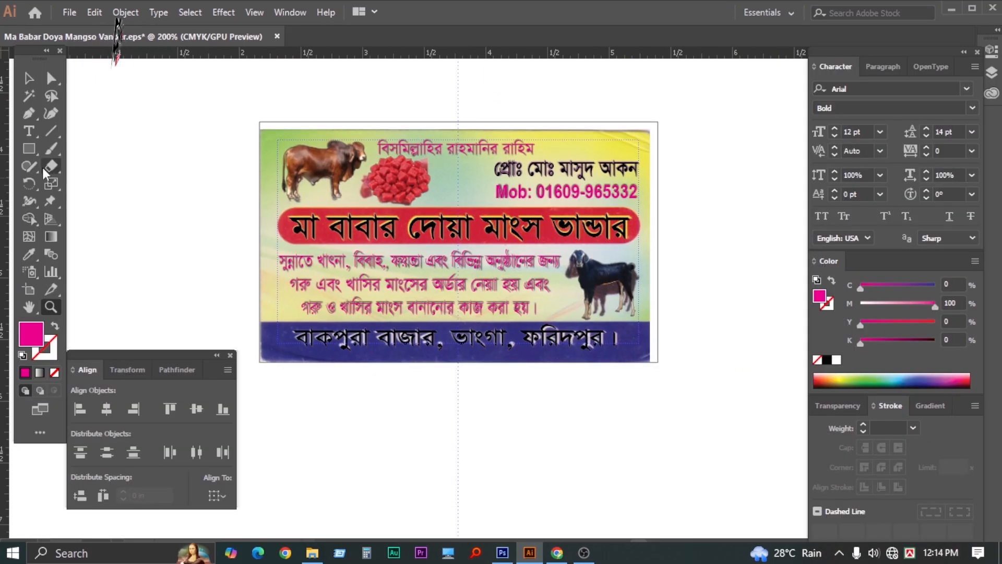
# Draw a rectangle over the red title banner and remove its fill and magenta outline
pyautogui.click(31, 150)
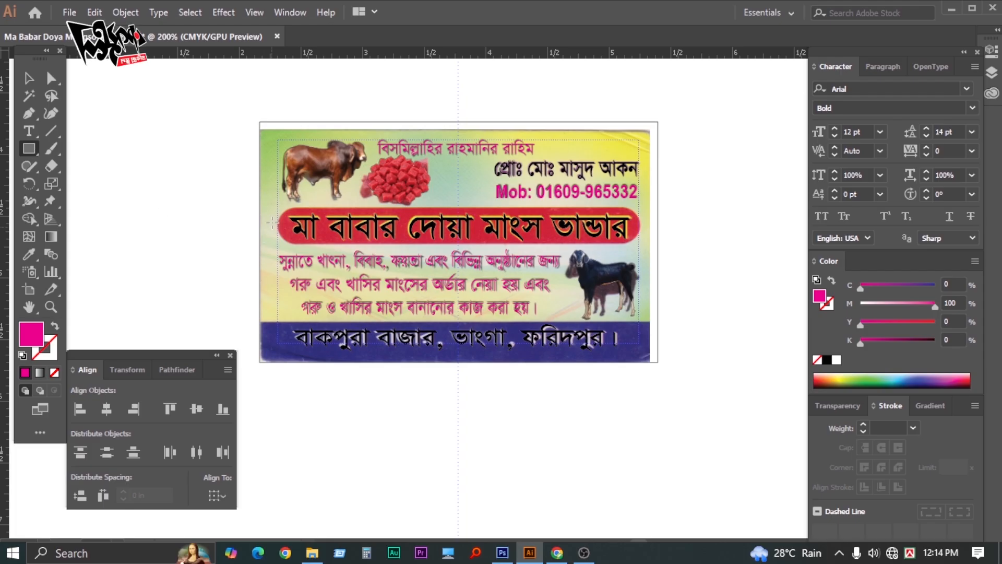
pyautogui.moveTo(315, 222); pyautogui.dragTo(639, 243)
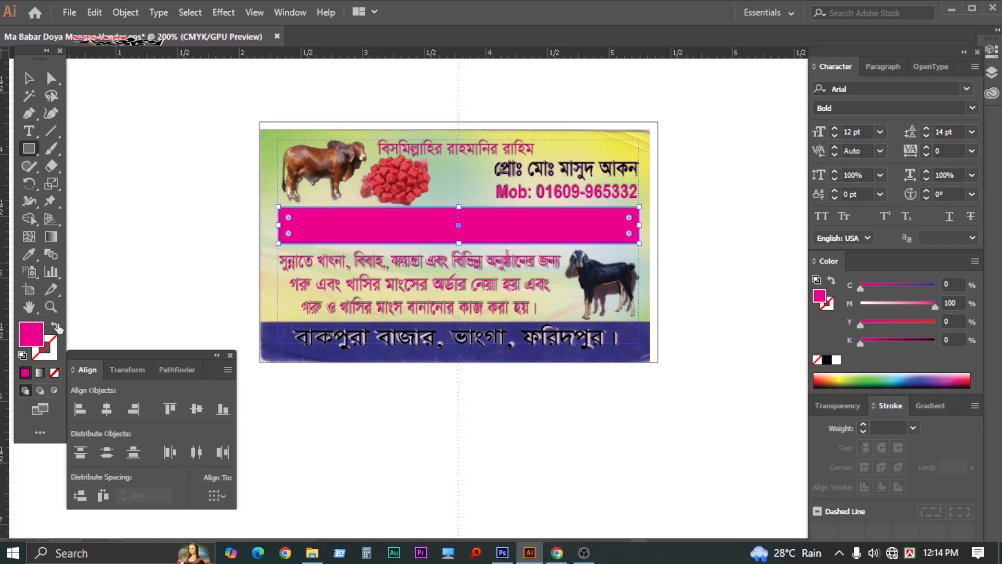
pyautogui.click(55, 326)
pyautogui.press('Tab')
pyautogui.press('Tab')
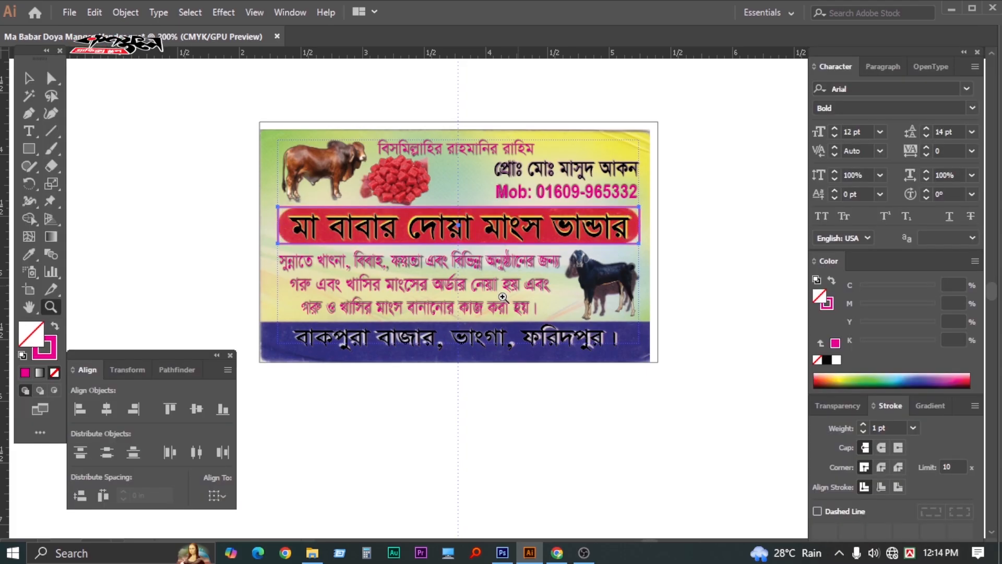
pyautogui.moveTo(514, 277); pyautogui.dragTo(588, 271)
pyautogui.press('Tab')
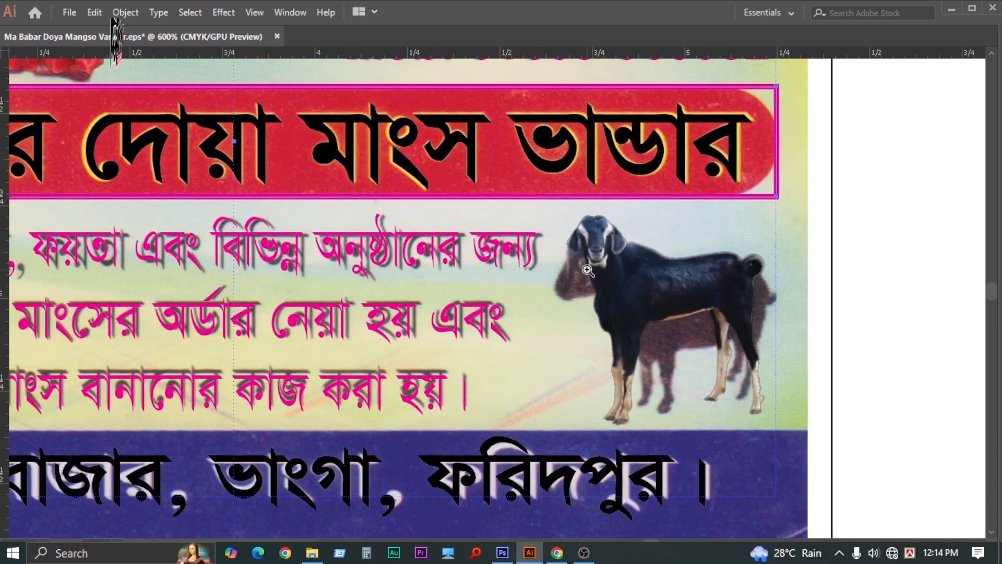
pyautogui.press('Tab')
pyautogui.press('Tab')
pyautogui.press('Tab')
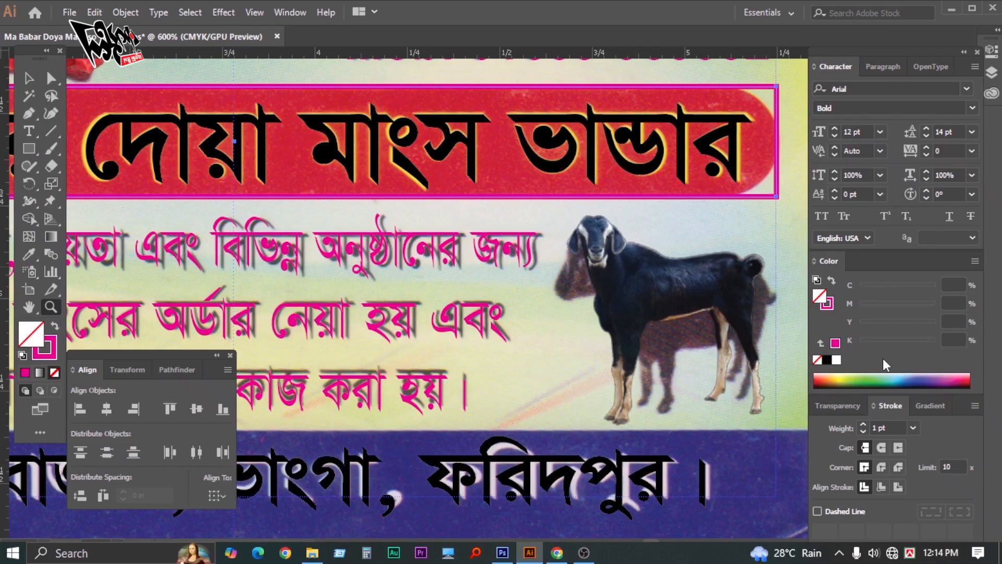
pyautogui.click(863, 431)
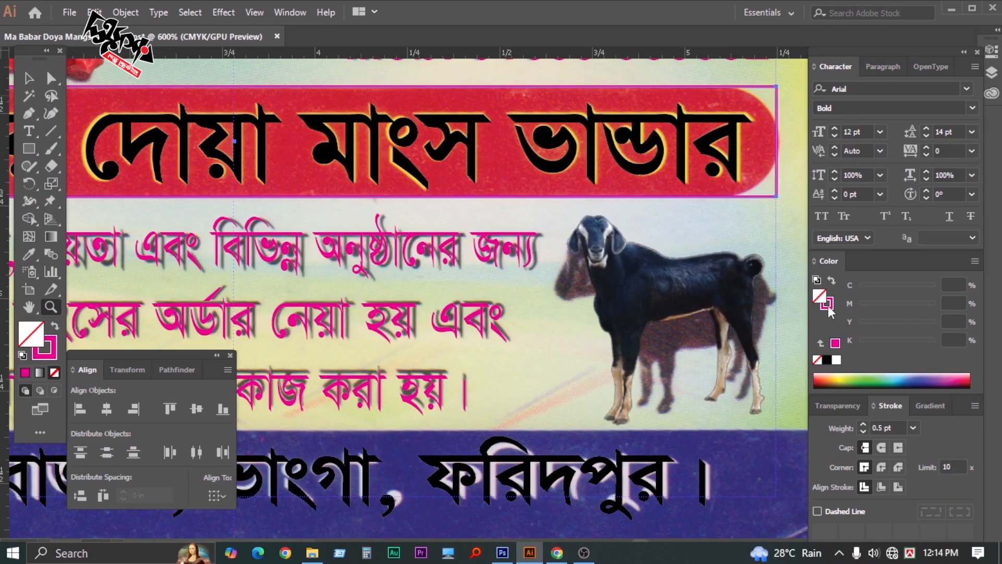
pyautogui.click(817, 359)
pyautogui.press('Tab')
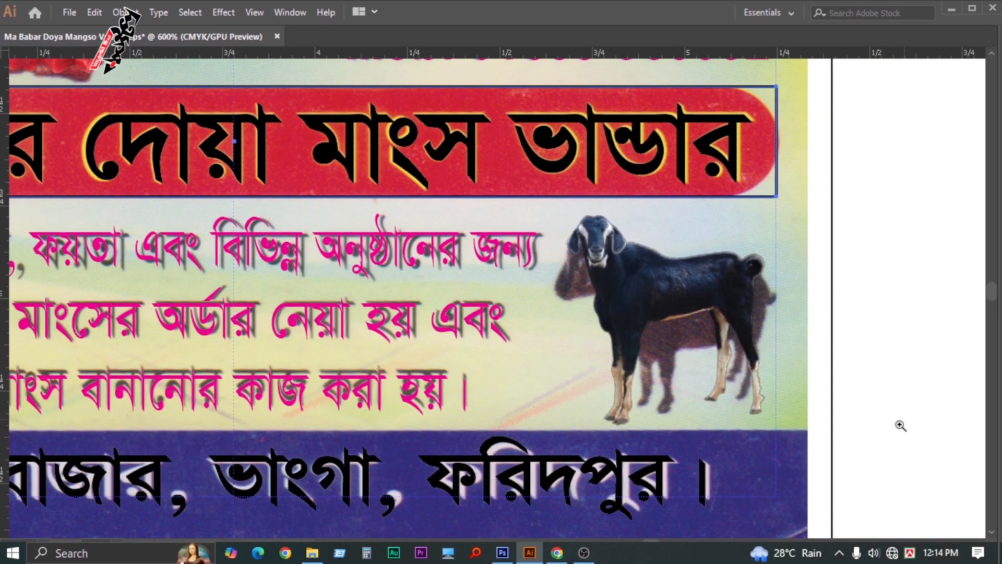
pyautogui.press('Tab')
pyautogui.press('Tab')
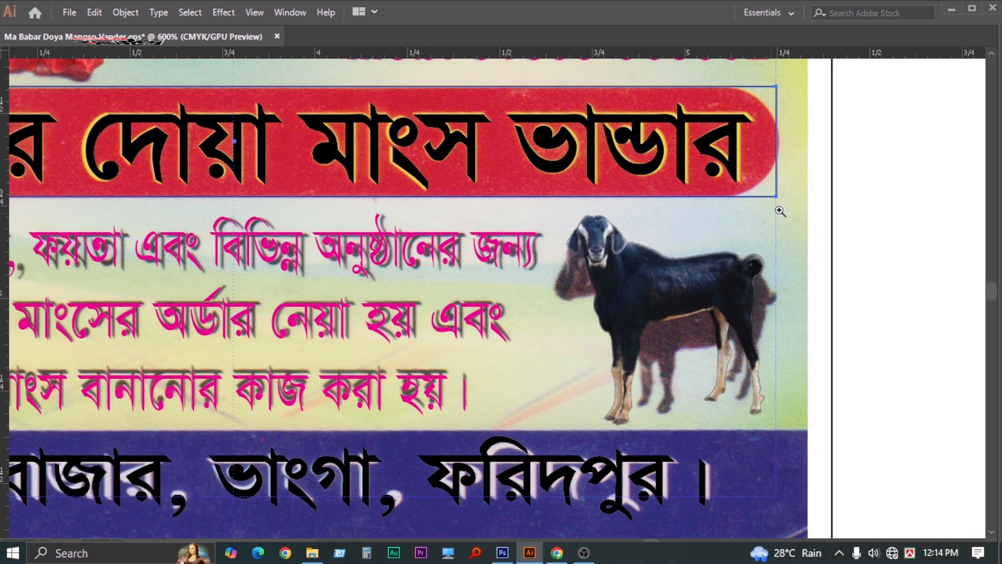
# Round the banner rectangle's ends into a pill shape, then zoom out to the whole card
pyautogui.click(636, 217)
pyautogui.moveTo(619, 215); pyautogui.dragTo(659, 236)
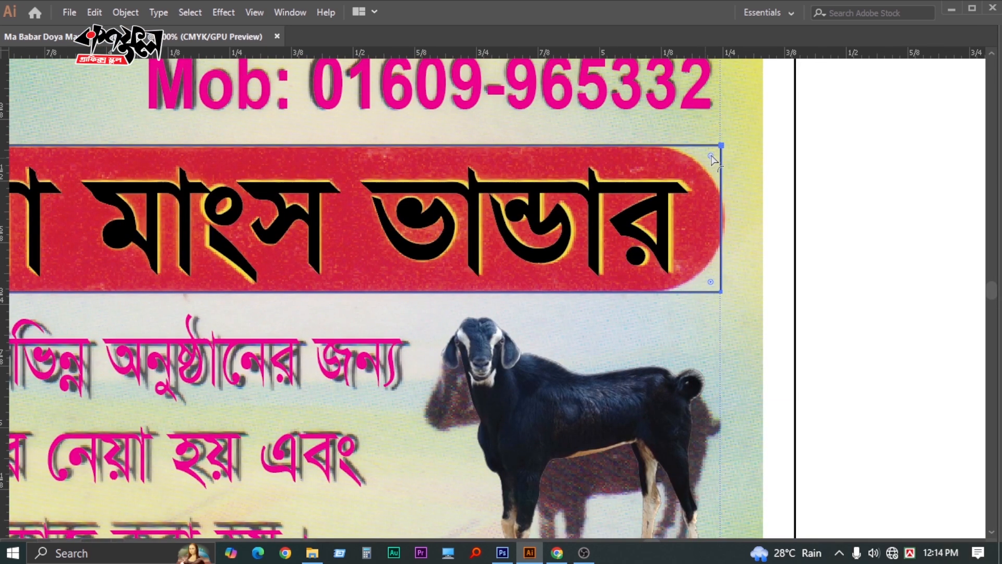
pyautogui.moveTo(712, 159); pyautogui.dragTo(564, 161)
pyautogui.press('v')
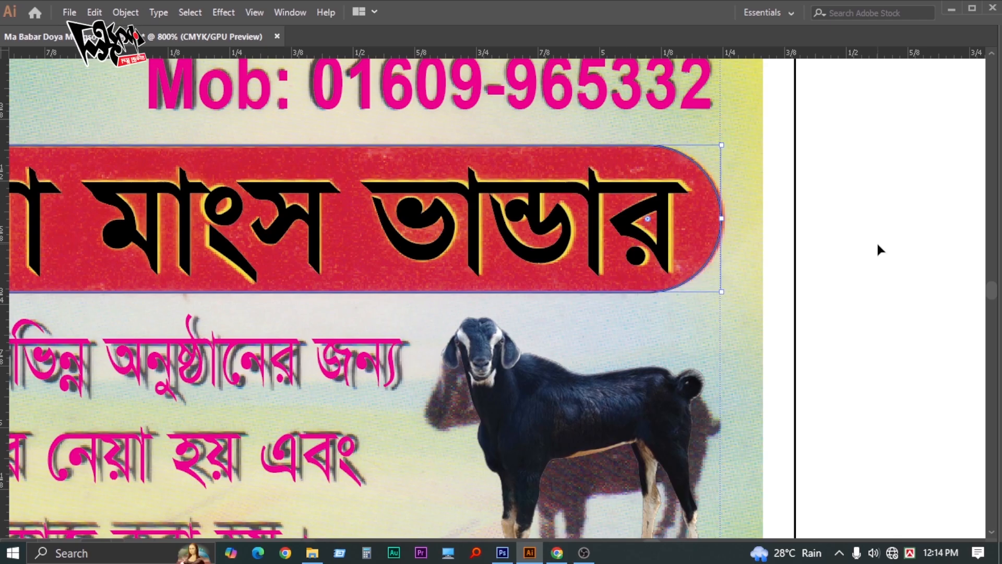
pyautogui.click(876, 241)
pyautogui.press('z')
pyautogui.hotkey('ctrl', '0')
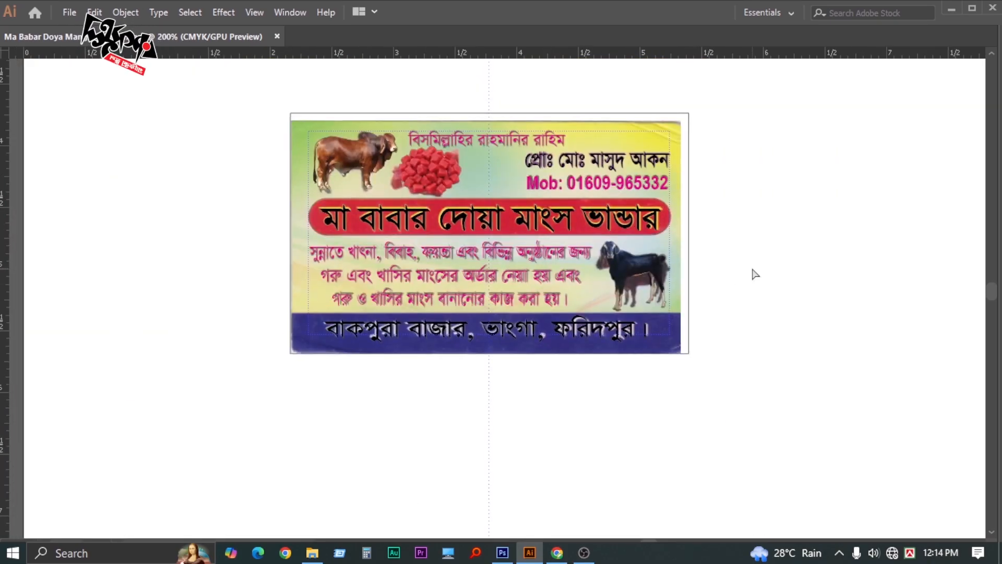
# Shrink the card-outline rectangle down to fit the blue address strip
pyautogui.moveTo(735, 280); pyautogui.dragTo(735, 280)
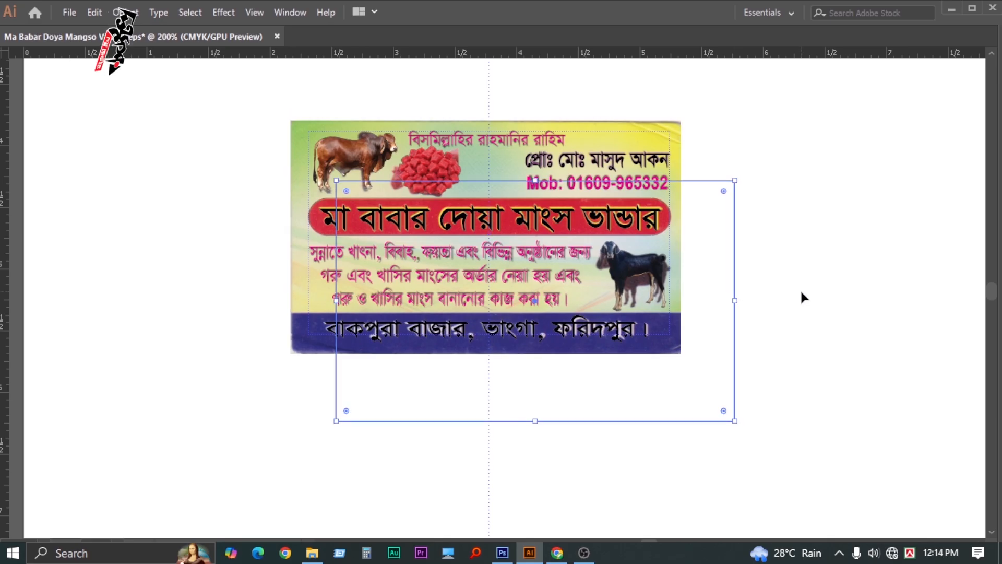
pyautogui.hotkey('ctrl', 'z')
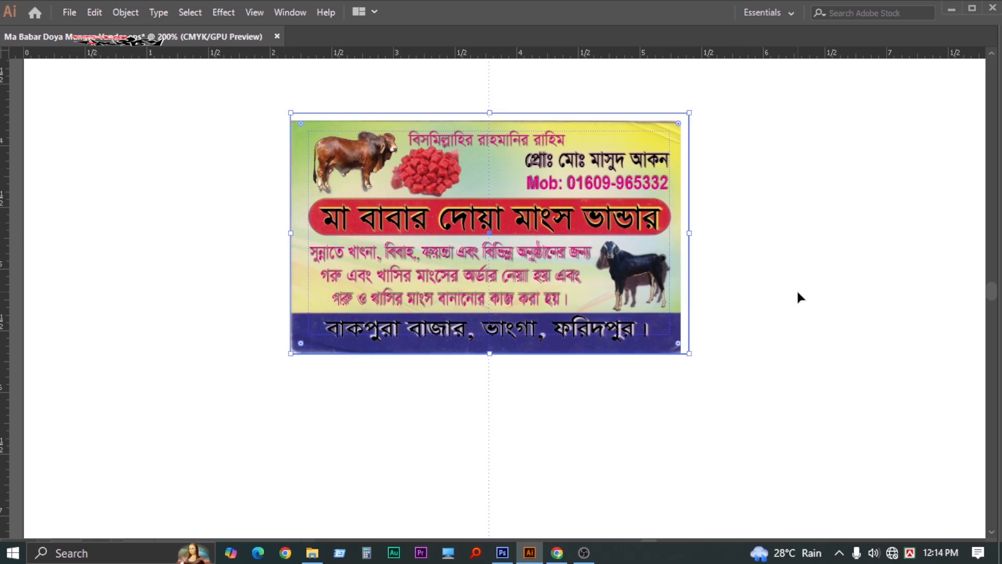
pyautogui.press('a')
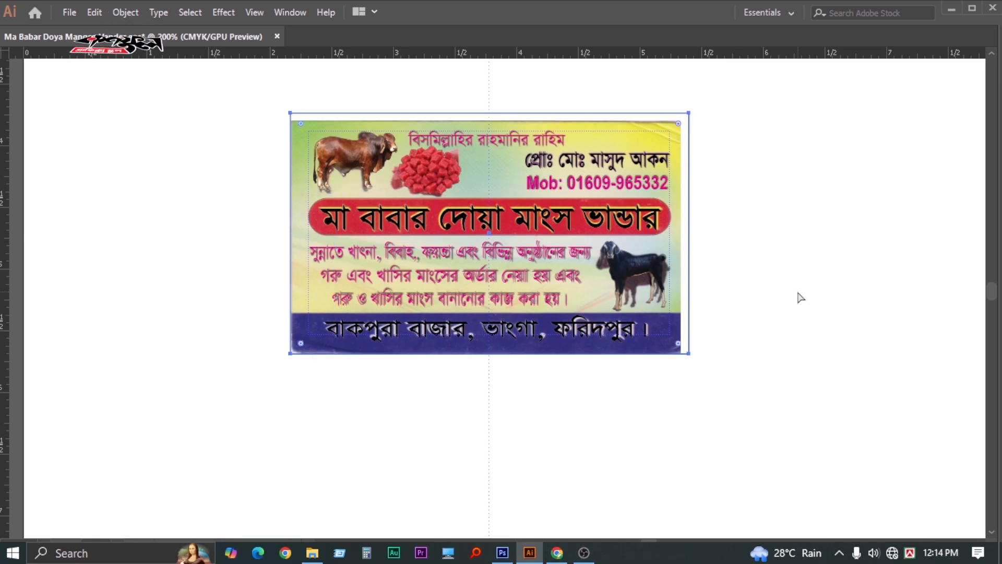
pyautogui.press('v')
pyautogui.click(798, 293)
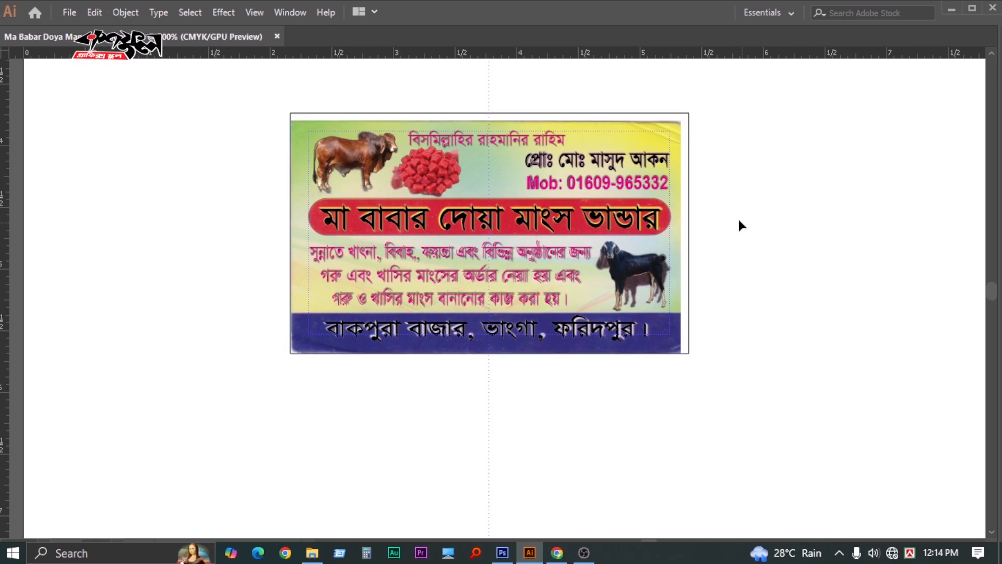
pyautogui.click(690, 201)
pyautogui.moveTo(490, 111); pyautogui.dragTo(503, 314)
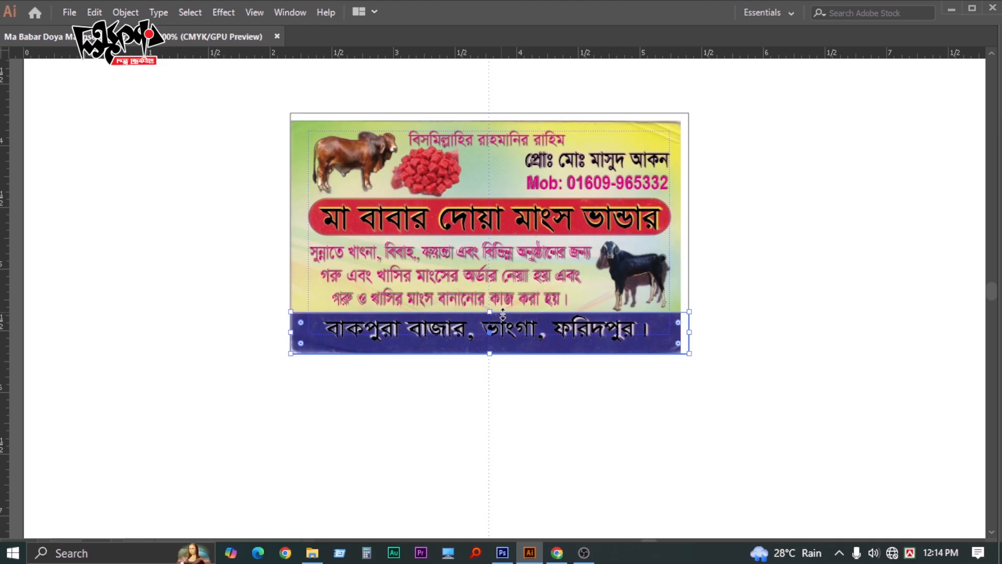
pyautogui.click(808, 338)
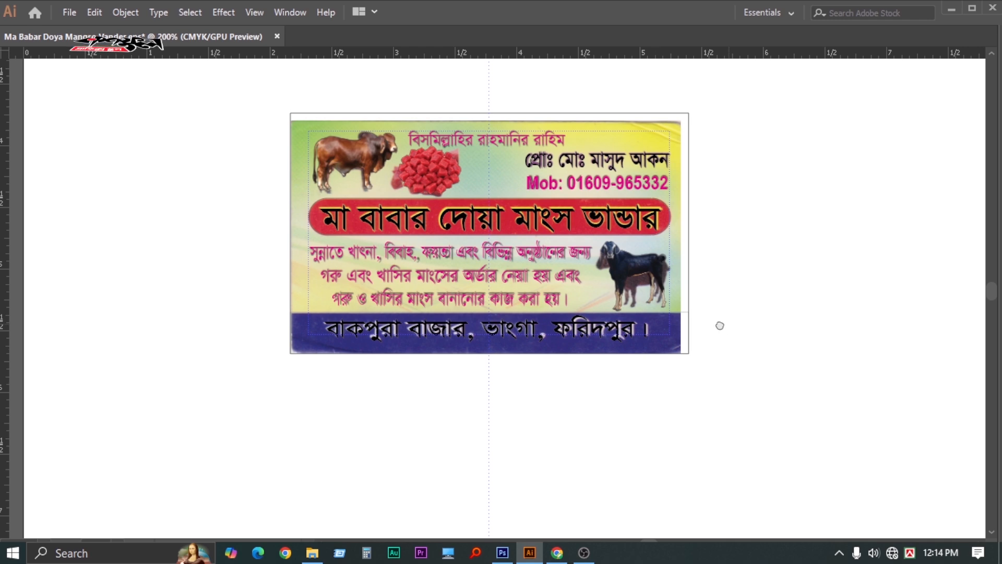
# Select all the artwork, then move the scanned card image to the right of the rebuild
pyautogui.hscroll(3, 720, 326)
pyautogui.hotkey('ctrl', 'a')
pyautogui.hotkey('ctrl', 'shift', 'o')
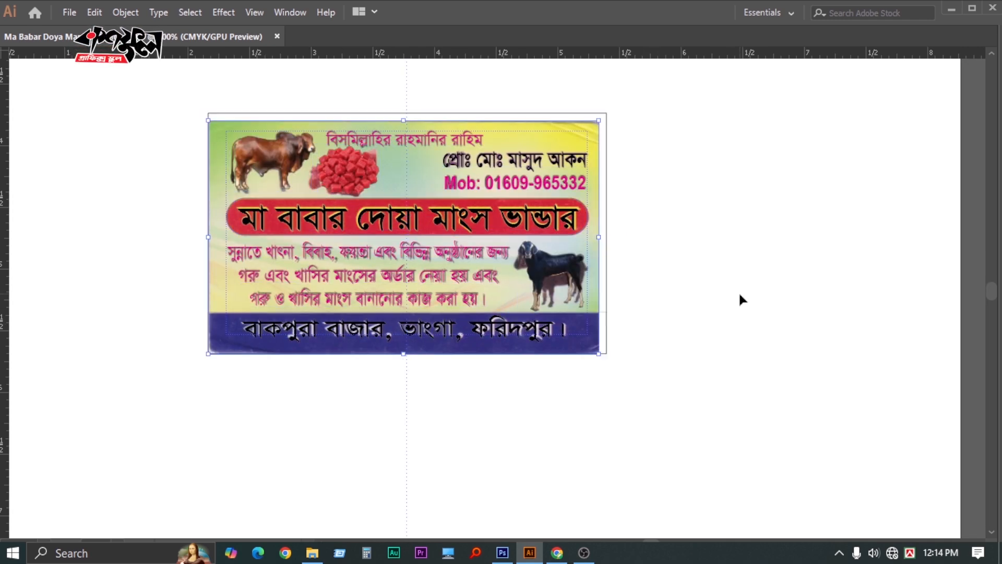
pyautogui.click(740, 293)
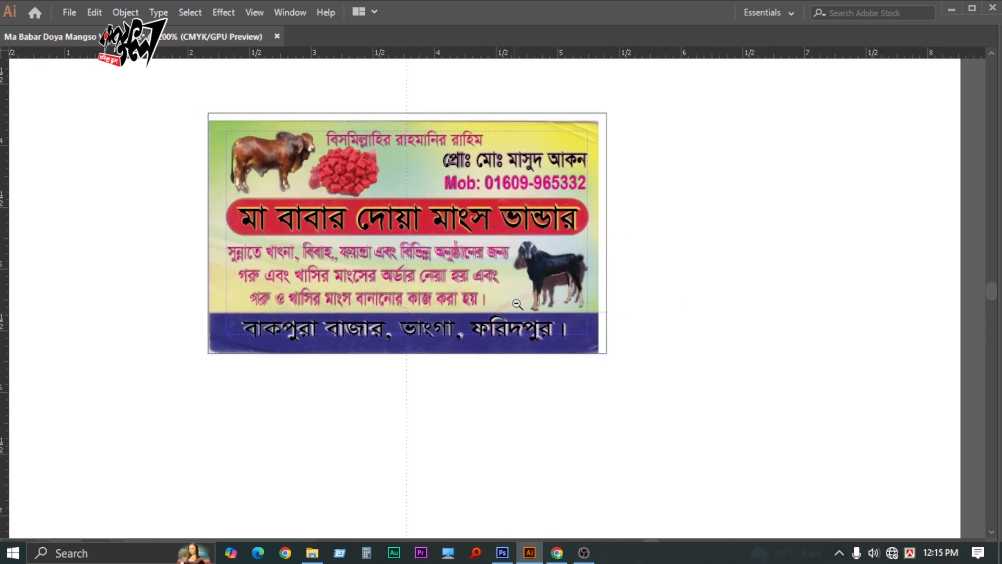
pyautogui.keyDown('ctrl'); pyautogui.keyDown('alt'); pyautogui.click(517, 304); pyautogui.keyUp('alt'); pyautogui.keyUp('ctrl')
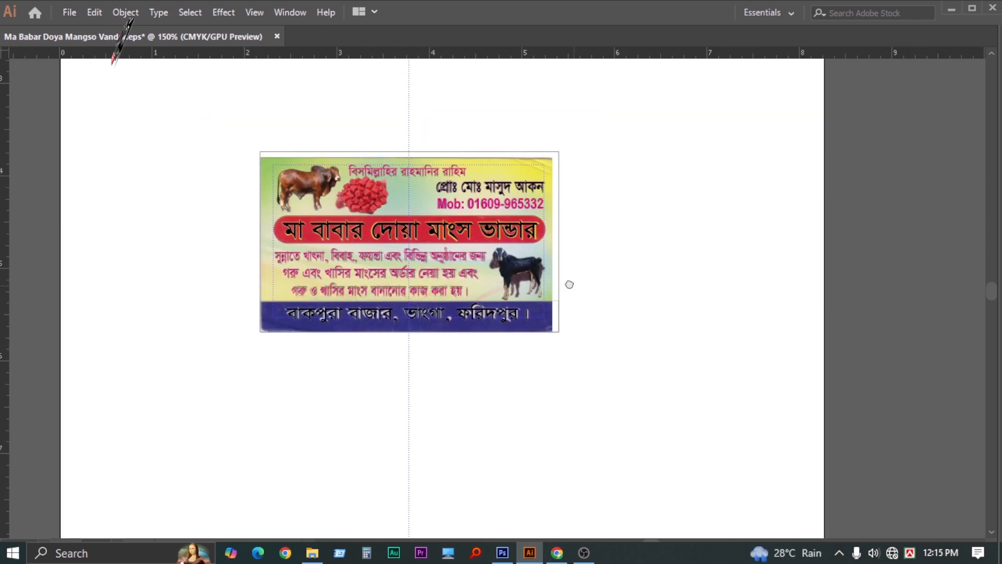
pyautogui.moveTo(568, 283); pyautogui.dragTo(476, 273)
pyautogui.click(337, 183)
pyautogui.moveTo(332, 186); pyautogui.dragTo(644, 210)
# Unlock the guides and move all artwork from both cards left onto the artboard
pyautogui.rightClick(844, 136)
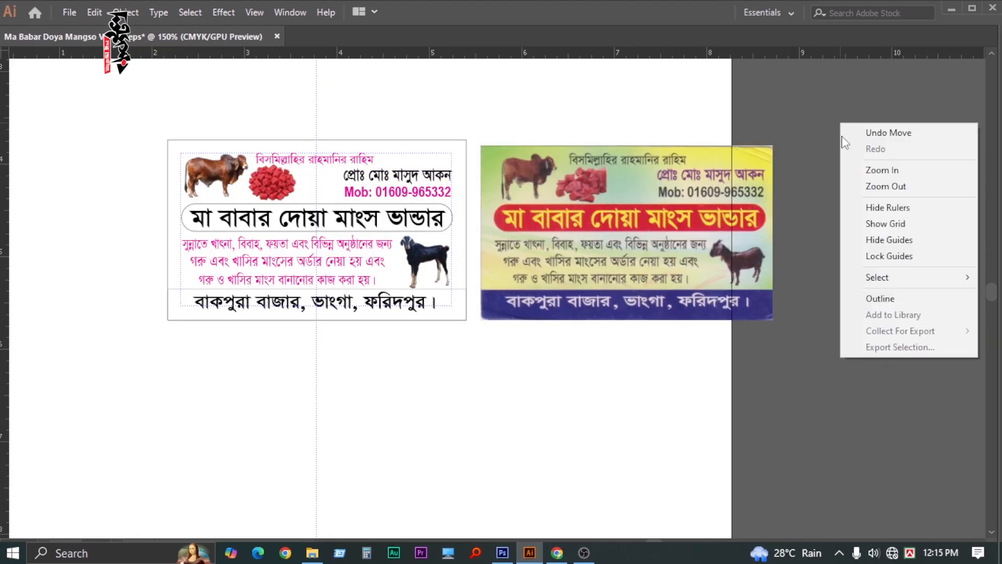
pyautogui.click(861, 253)
pyautogui.hotkey('ctrl', 'a')
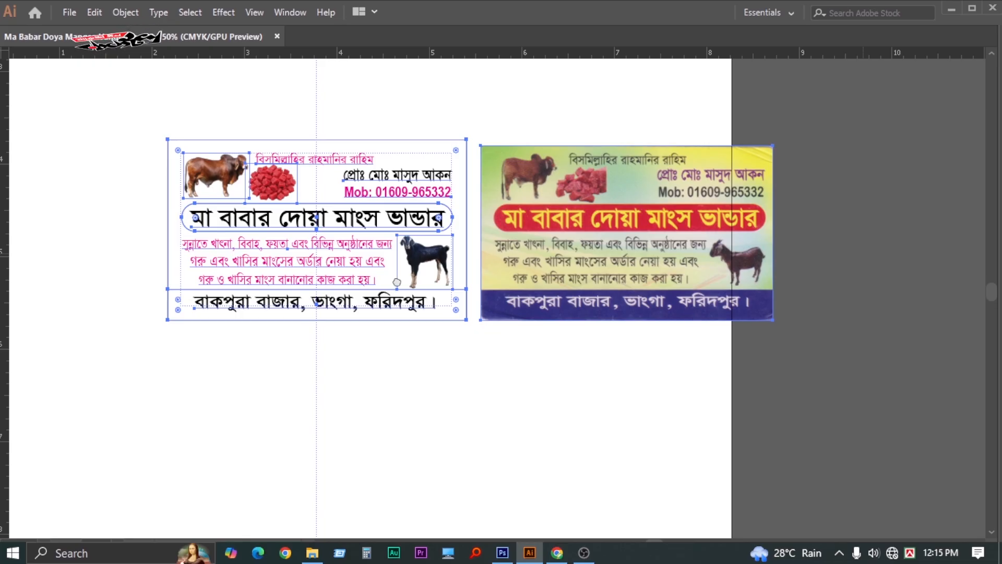
pyautogui.moveTo(397, 283); pyautogui.dragTo(540, 264)
pyautogui.moveTo(702, 232); pyautogui.dragTo(612, 230)
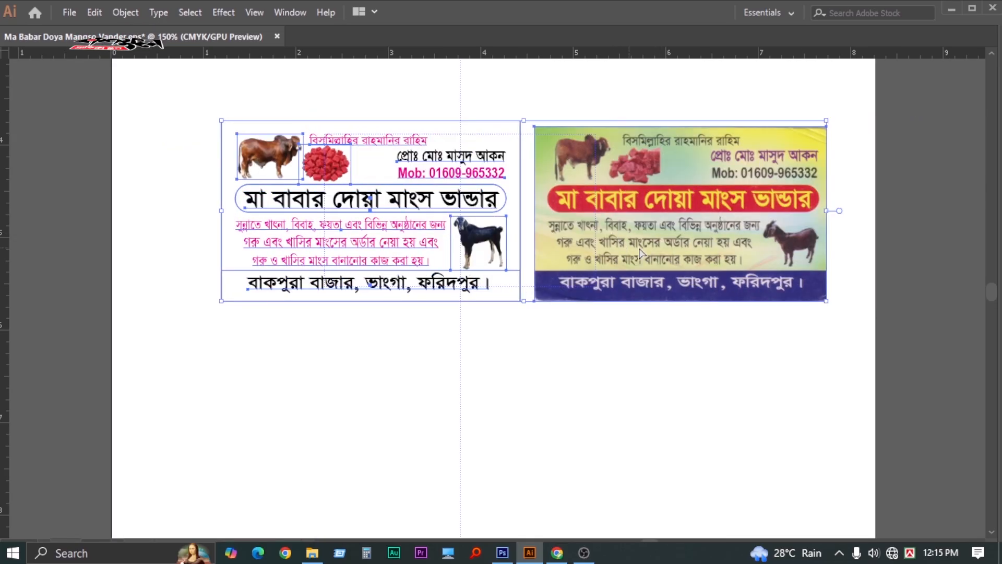
pyautogui.hotkey('ctrl', 'z')
pyautogui.click(906, 89)
pyautogui.rightClick(909, 86)
pyautogui.click(917, 218)
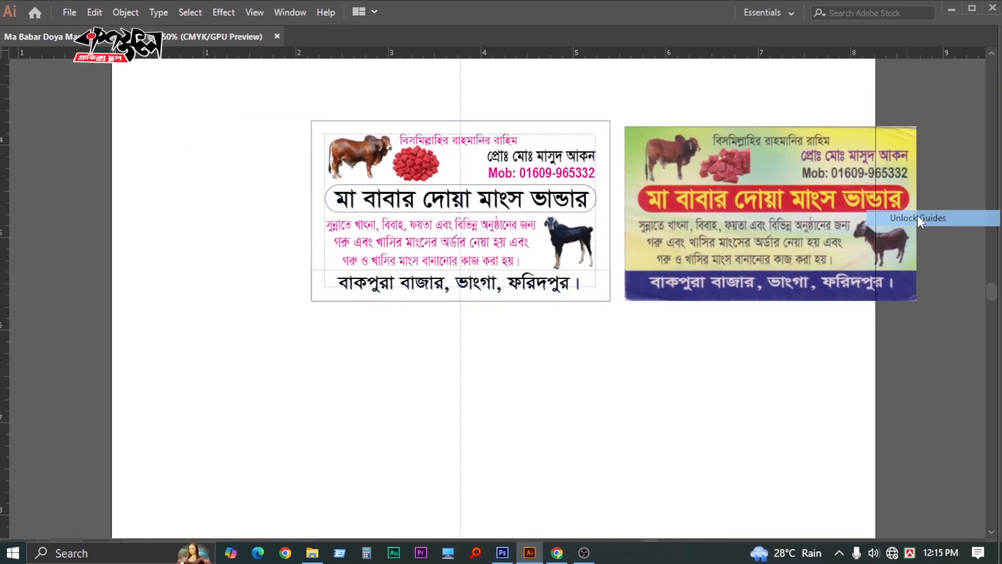
pyautogui.hotkey('ctrl', 'a')
pyautogui.moveTo(707, 209); pyautogui.dragTo(606, 210)
# Zoom in and out to compare the rebuilt card and the scan side by side
pyautogui.click(669, 372)
pyautogui.press('z')
pyautogui.press('Tab')
pyautogui.press('Tab')
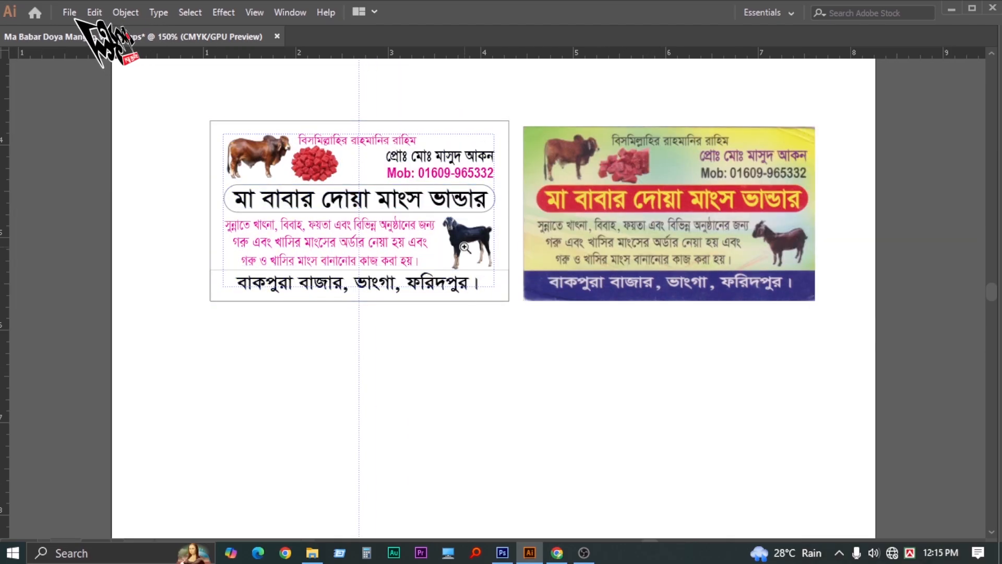
pyautogui.click(465, 248)
pyautogui.click(465, 249)
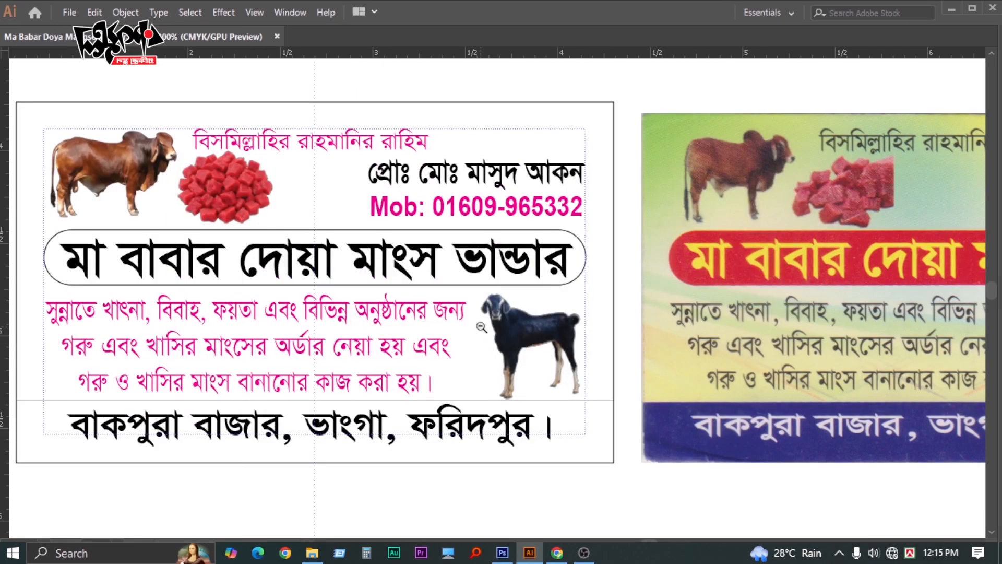
pyautogui.keyDown('alt'); pyautogui.click(481, 327); pyautogui.keyUp('alt')
pyautogui.keyDown('alt'); pyautogui.click(479, 319); pyautogui.keyUp('alt')
pyautogui.press('Tab')
pyautogui.press('Tab')
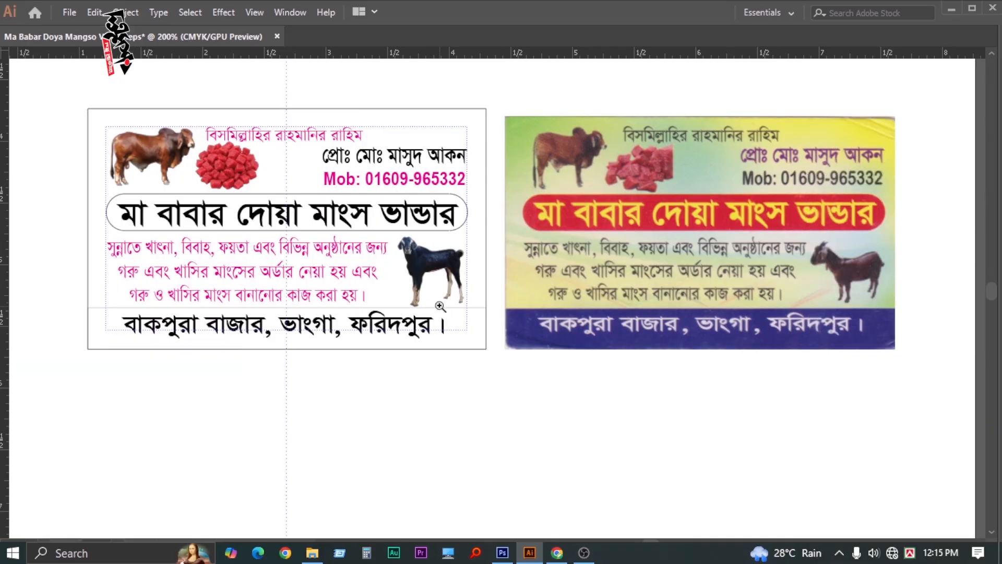
pyautogui.keyDown('alt'); pyautogui.click(440, 305); pyautogui.keyUp('alt')
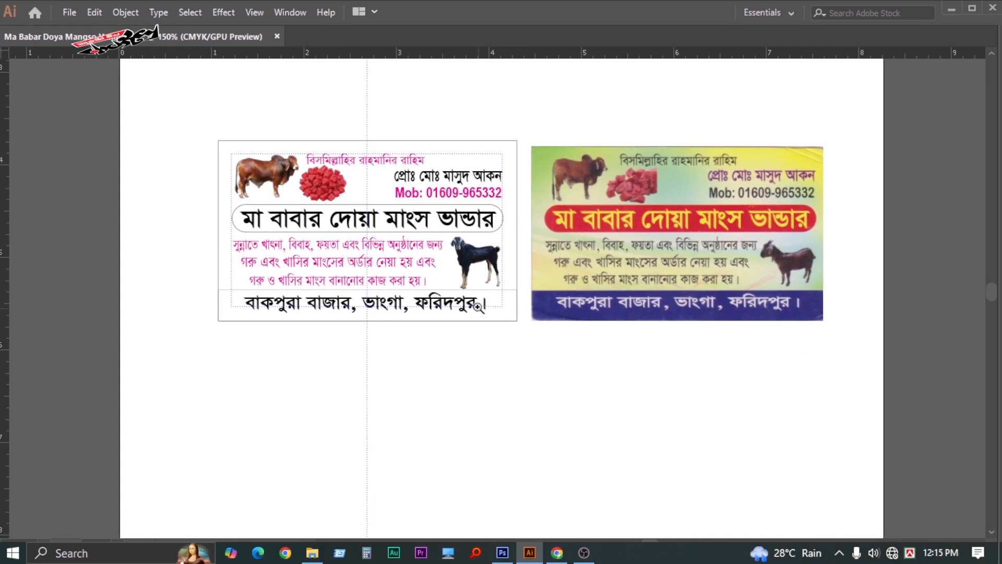
pyautogui.moveTo(508, 334); pyautogui.dragTo(541, 331)
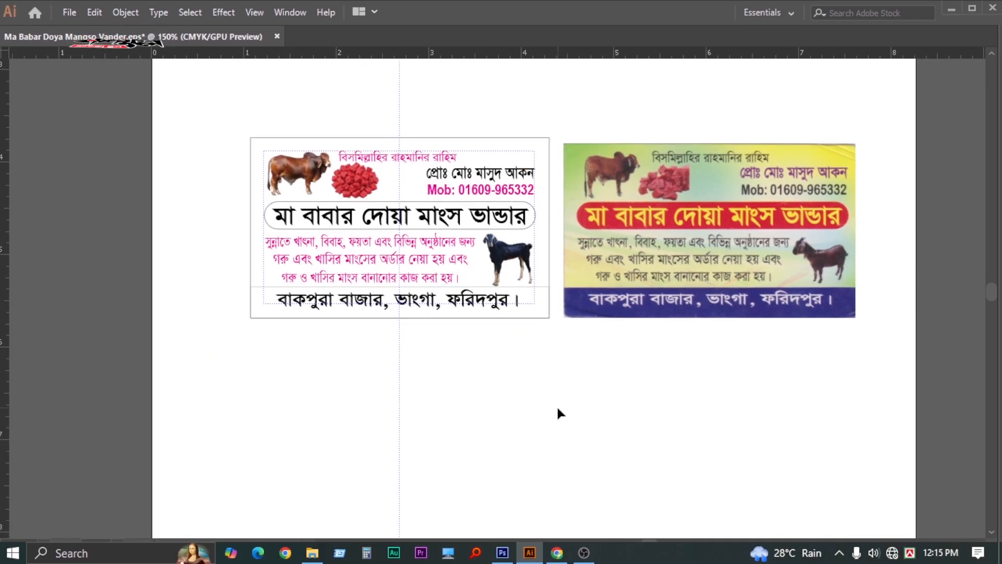
# Open the 146 rainbow background image from the Background folder on the H: drive
pyautogui.hotkey('ctrl', 'o')
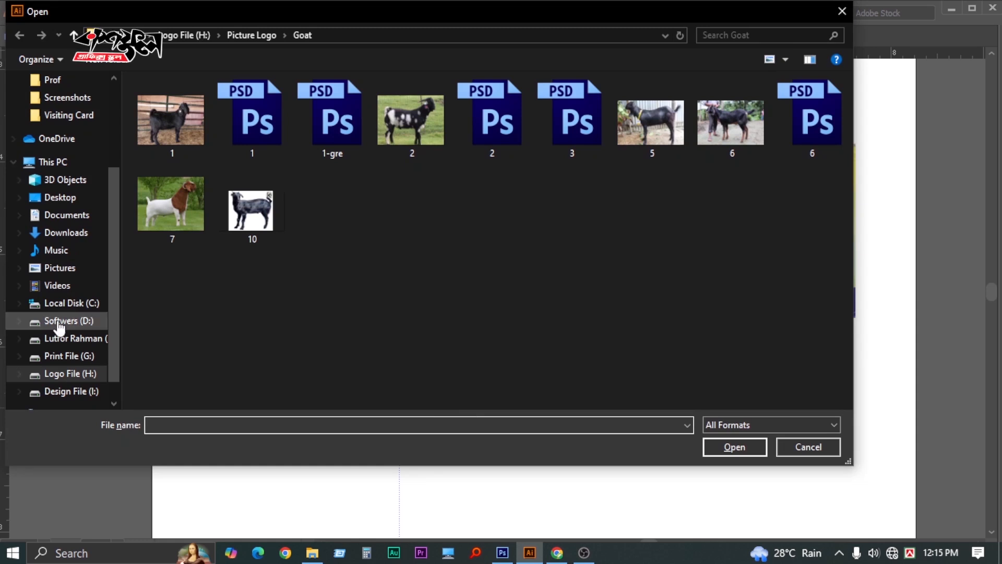
pyautogui.click(78, 357)
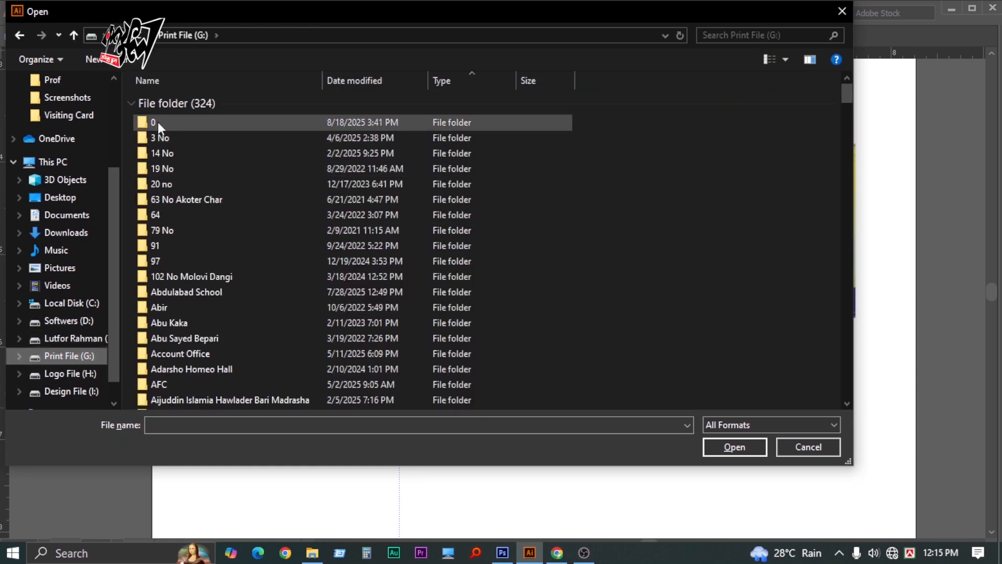
pyautogui.doubleClick(157, 121)
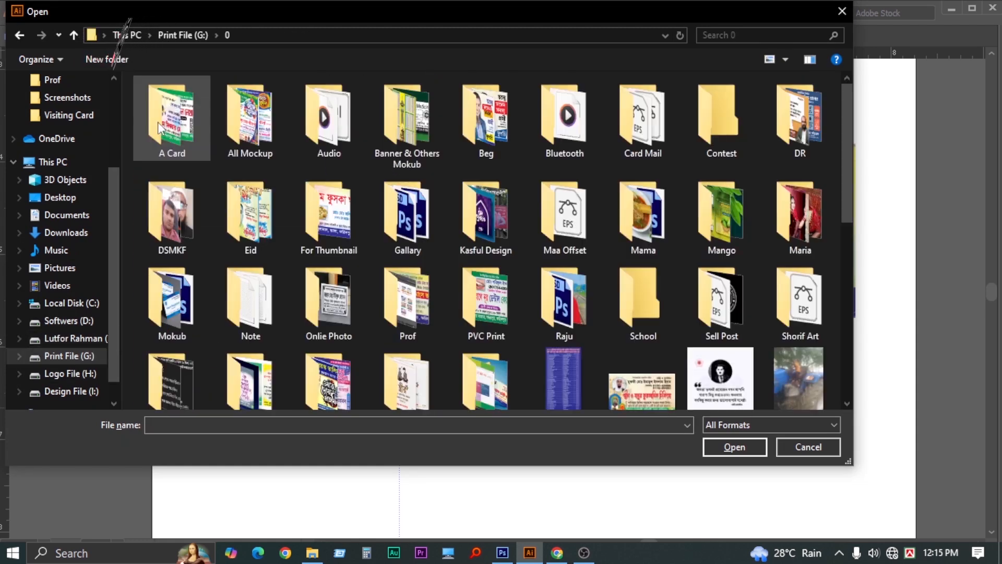
pyautogui.click(58, 374)
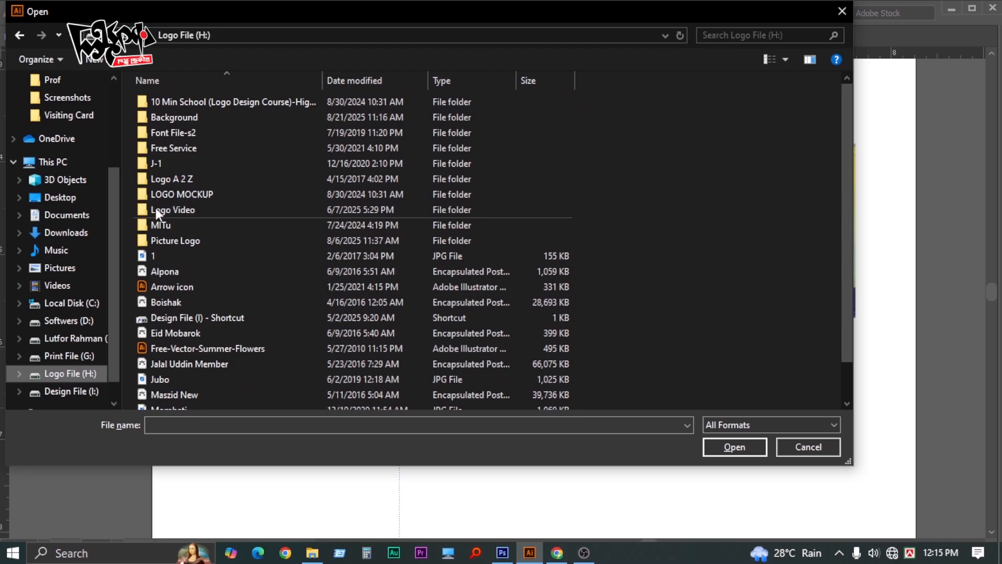
pyautogui.doubleClick(178, 117)
pyautogui.click(269, 137)
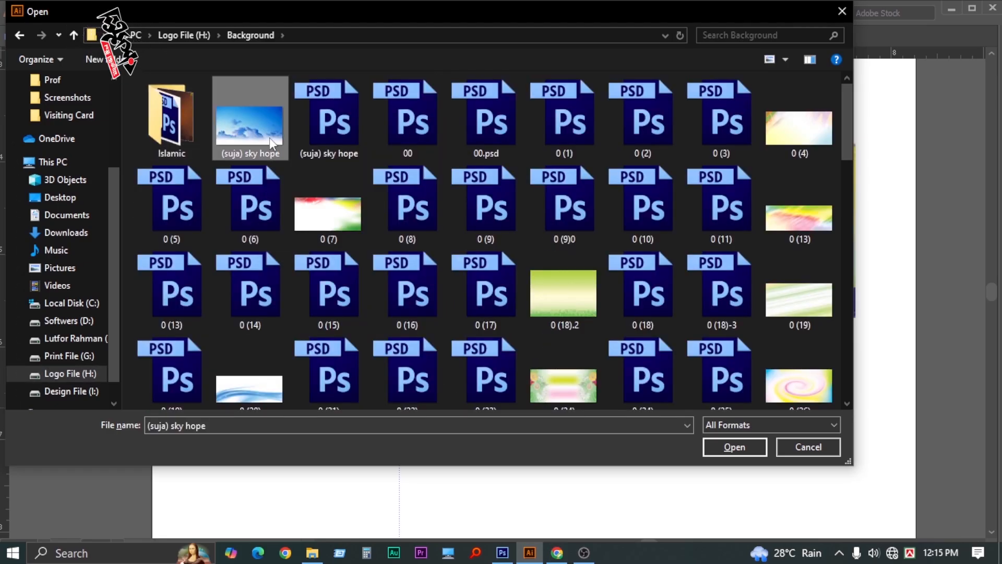
pyautogui.write('146')
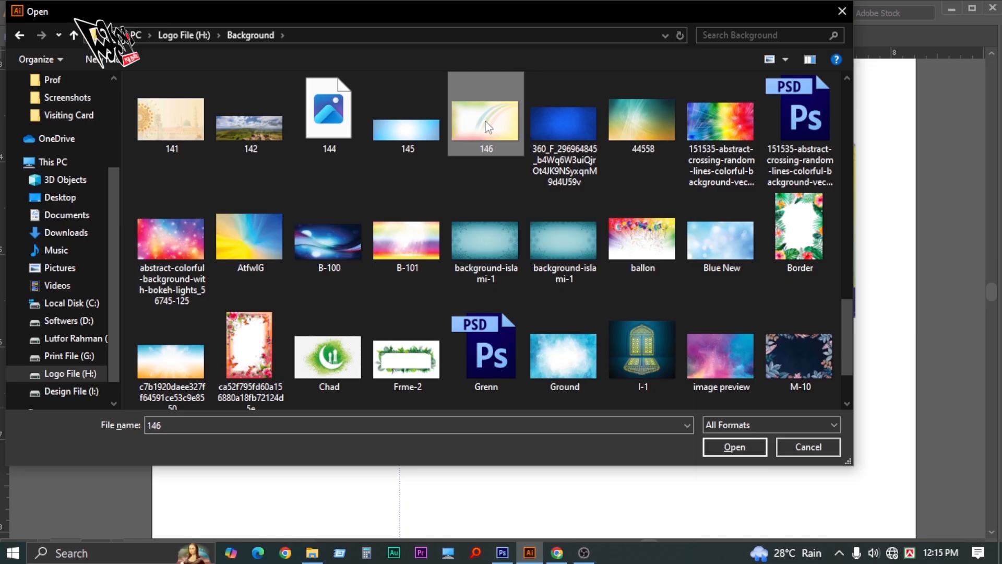
pyautogui.doubleClick(486, 127)
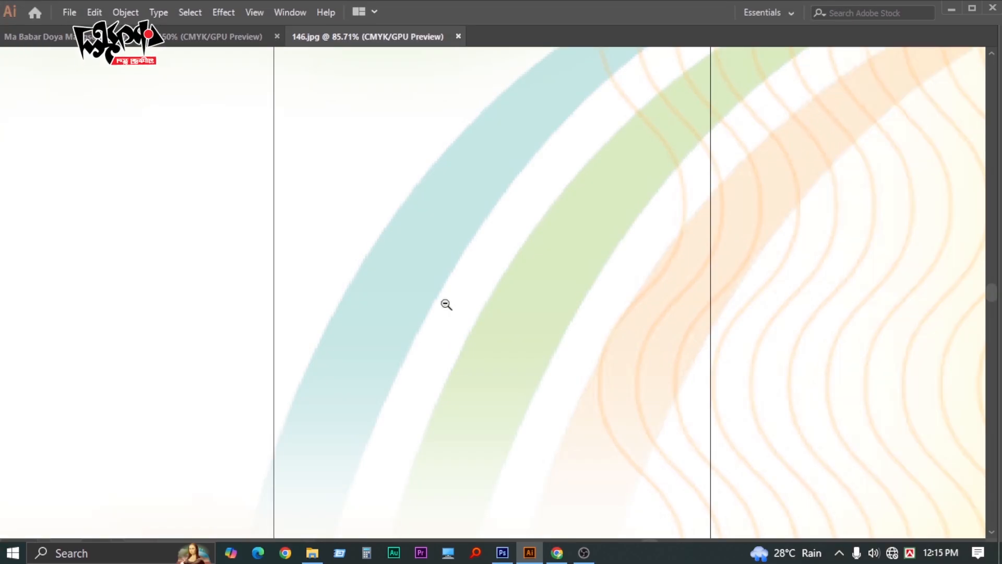
# Delete the image from 146.jpg and close that file without saving
pyautogui.keyDown('ctrl'); pyautogui.keyDown('alt'); pyautogui.click(446, 304); pyautogui.keyUp('alt'); pyautogui.keyUp('ctrl')
pyautogui.keyDown('ctrl'); pyautogui.keyDown('alt'); pyautogui.click(531, 293); pyautogui.keyUp('alt'); pyautogui.keyUp('ctrl')
pyautogui.click(546, 274)
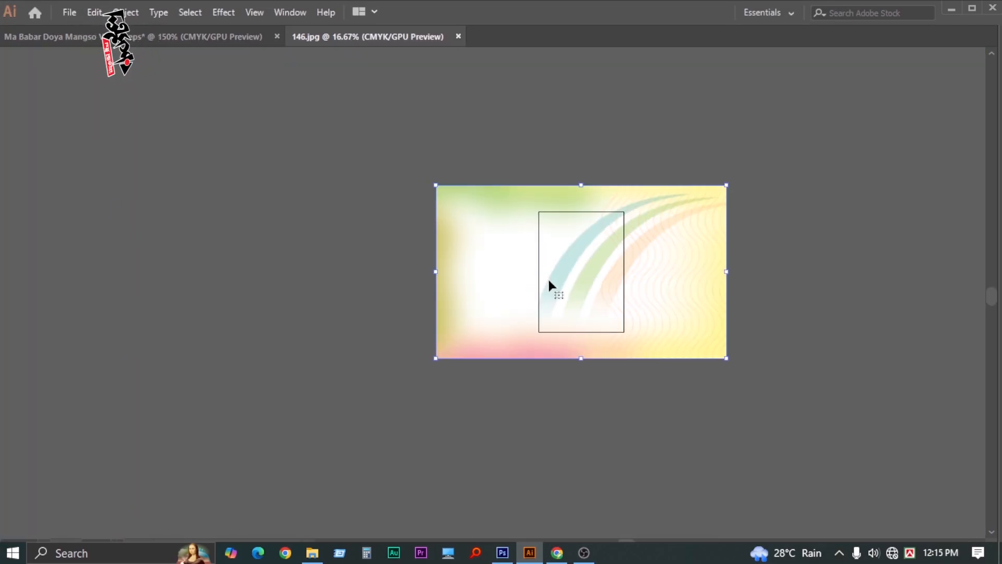
pyautogui.press('Delete')
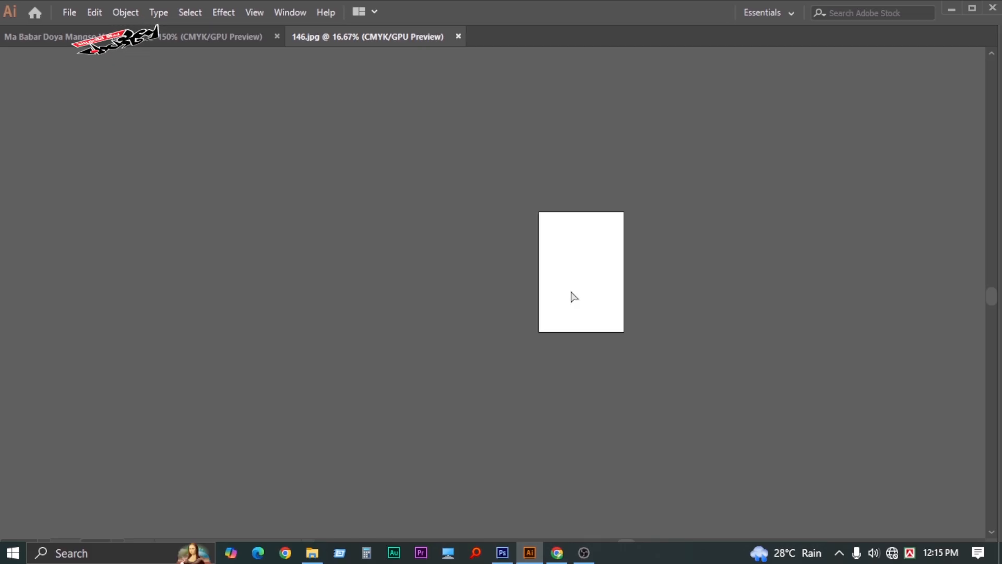
pyautogui.hotkey('ctrl', 'w')
pyautogui.click(569, 303)
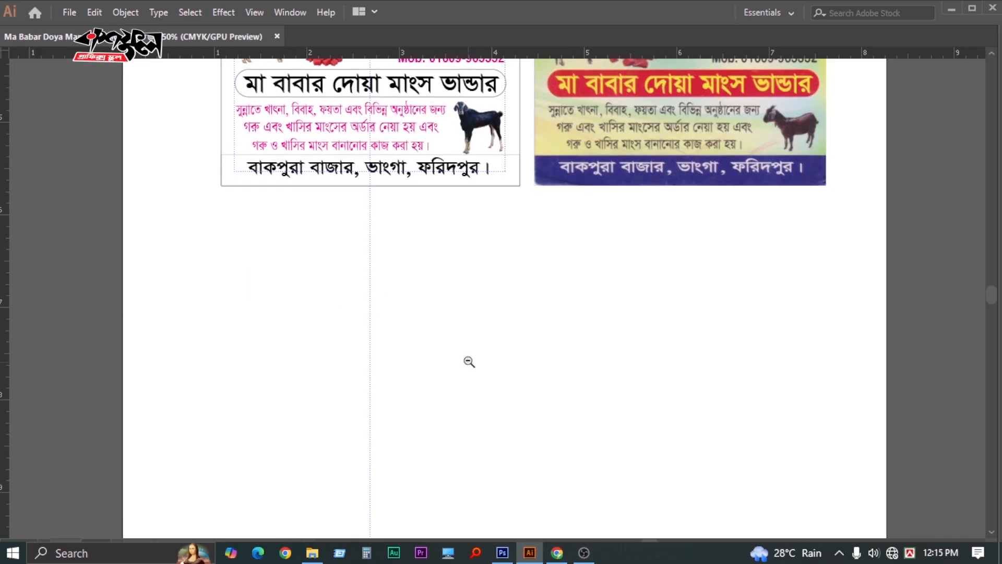
# Zoom out in the card document to see the pasted rainbow background
pyautogui.keyDown('alt'); pyautogui.click(511, 338); pyautogui.keyUp('alt')
pyautogui.scroll(-2, 483, 309)
pyautogui.press('v')
pyautogui.press('z')
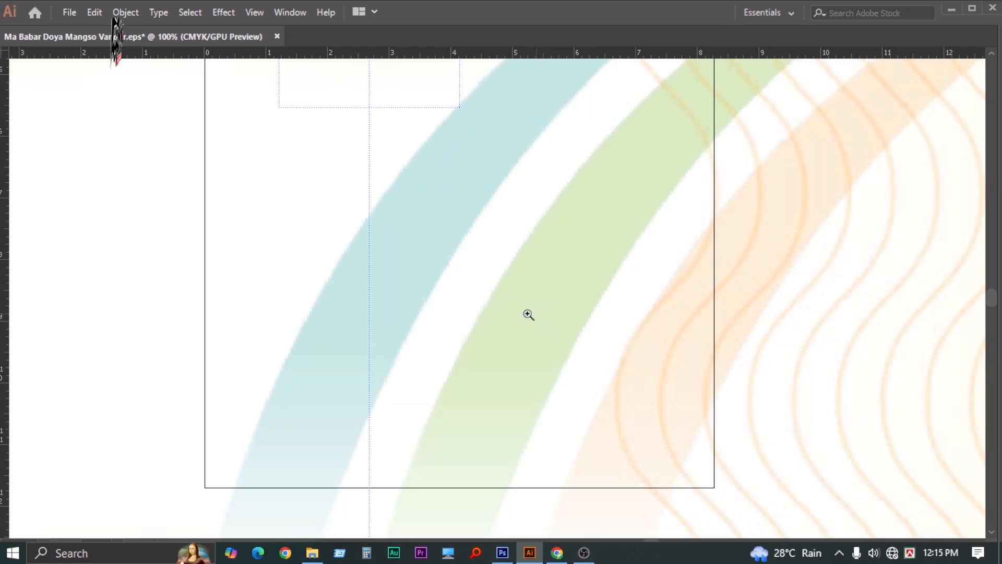
pyautogui.keyDown('alt'); pyautogui.click(474, 325); pyautogui.keyUp('alt')
pyautogui.keyDown('alt'); pyautogui.click(472, 327); pyautogui.keyUp('alt')
# Move the rainbow background down over the card artboard
pyautogui.keyDown('alt'); pyautogui.click(517, 287); pyautogui.keyUp('alt')
pyautogui.press('v')
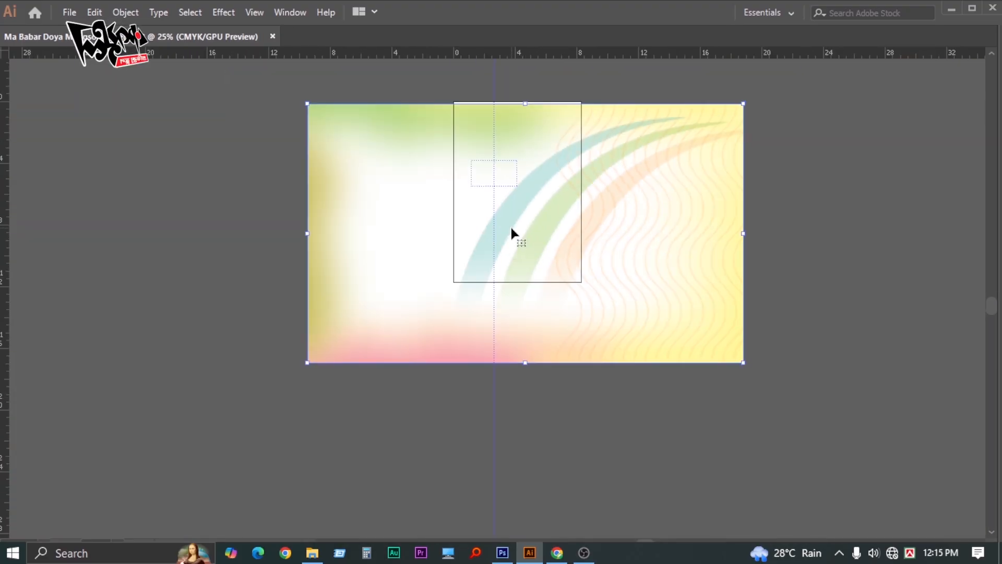
pyautogui.moveTo(511, 228); pyautogui.dragTo(518, 286)
pyautogui.press('Tab')
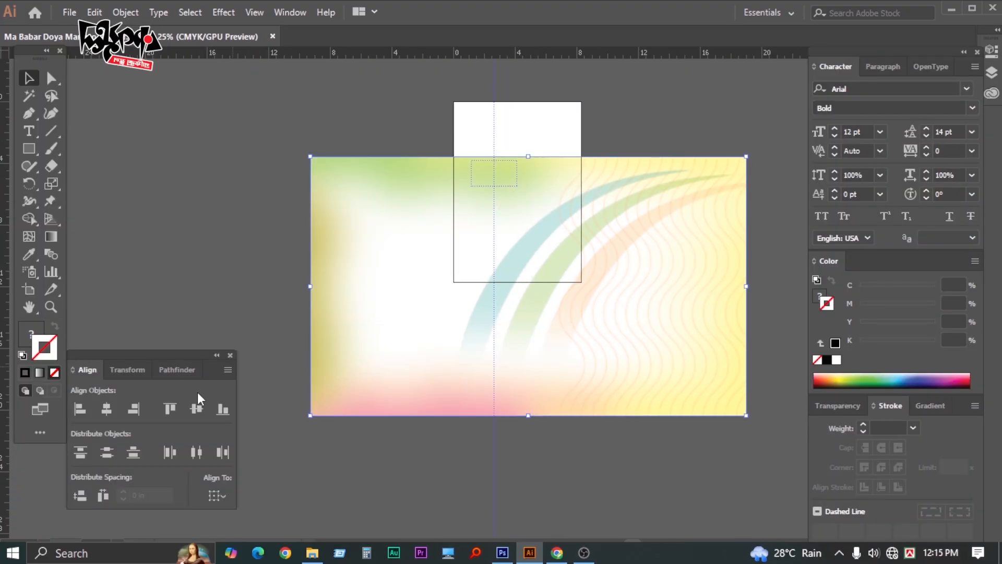
# Set the background's width to 3.23 in and height to 1.95 in in the Transform panel
pyautogui.click(127, 369)
pyautogui.click(185, 392)
pyautogui.doubleClick(185, 391)
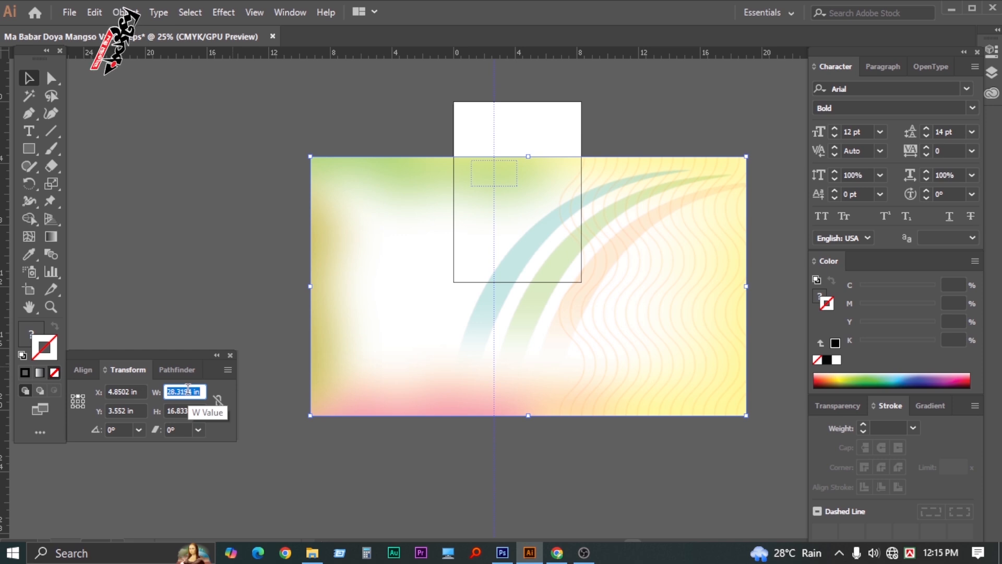
pyautogui.write('2.')
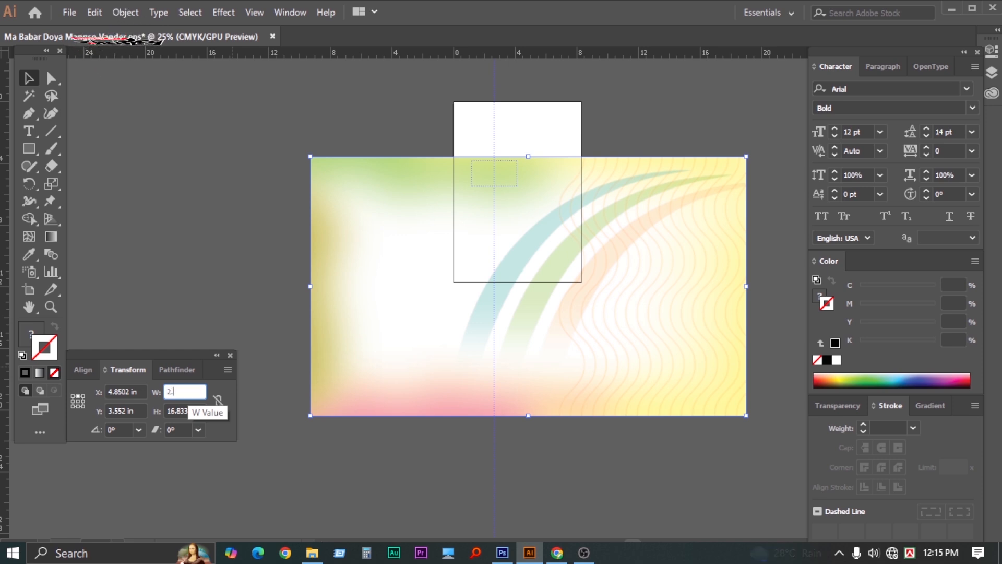
pyautogui.press('BackSpace')
pyautogui.press('BackSpace')
pyautogui.write('3.23')
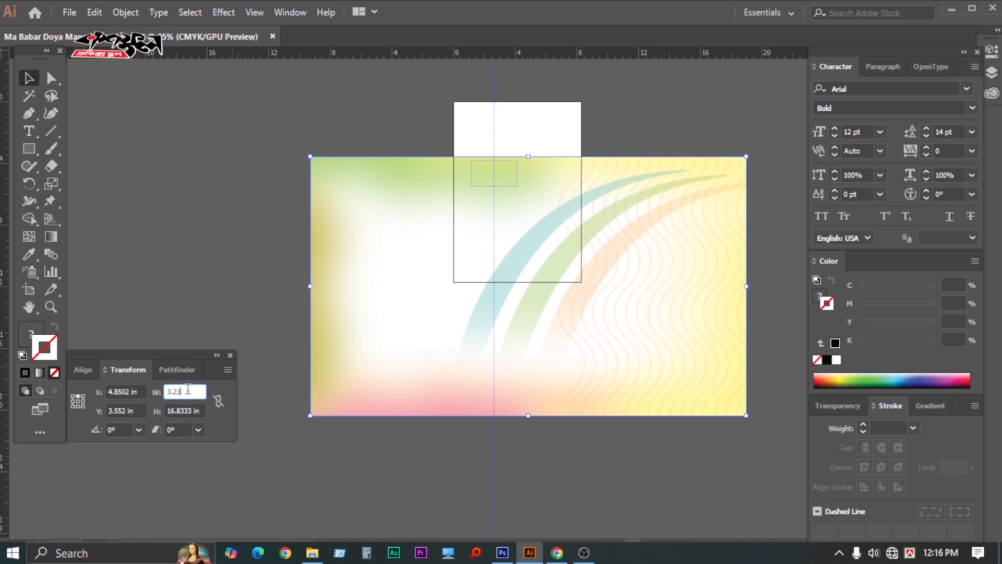
pyautogui.press('Tab')
pyautogui.write('1.95')
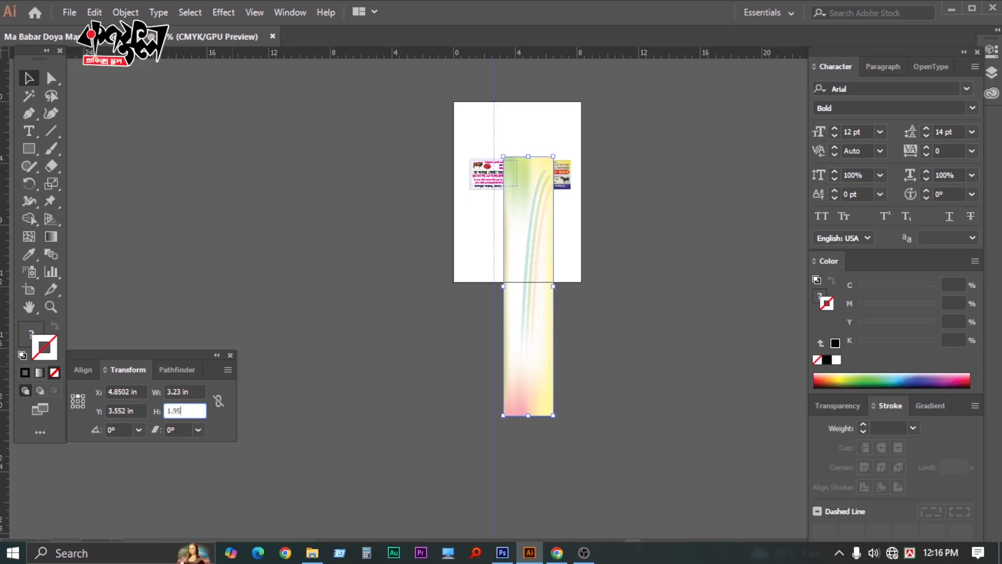
pyautogui.press('Return')
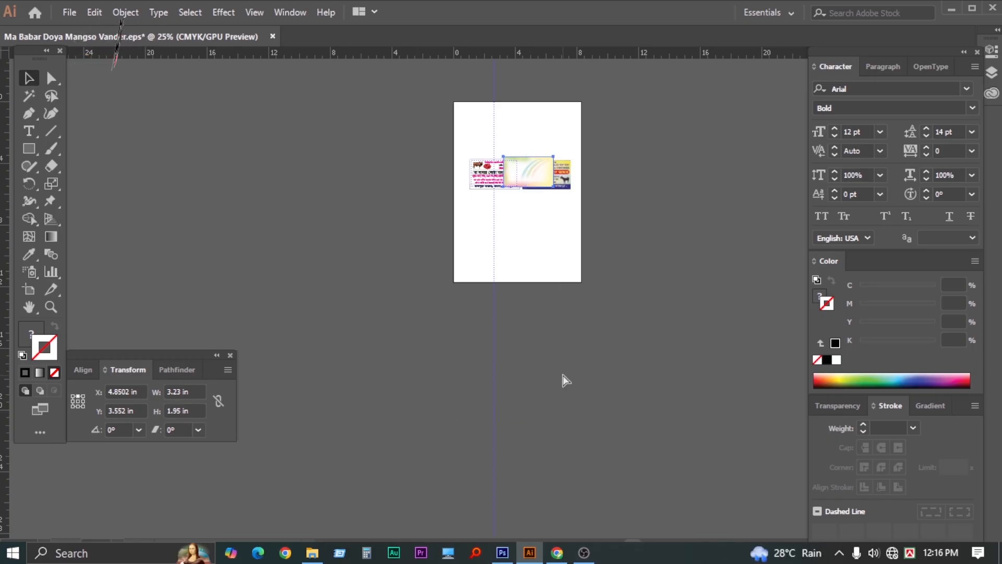
# Zoom in on the card and add the card frame to the background selection
pyautogui.keyDown('ctrl'); pyautogui.click(493, 234); pyautogui.keyUp('ctrl')
pyautogui.keyDown('ctrl'); pyautogui.click(515, 247); pyautogui.keyUp('ctrl')
pyautogui.keyDown('ctrl'); pyautogui.click(496, 316); pyautogui.keyUp('ctrl')
pyautogui.keyDown('ctrl'); pyautogui.click(496, 292); pyautogui.keyUp('ctrl')
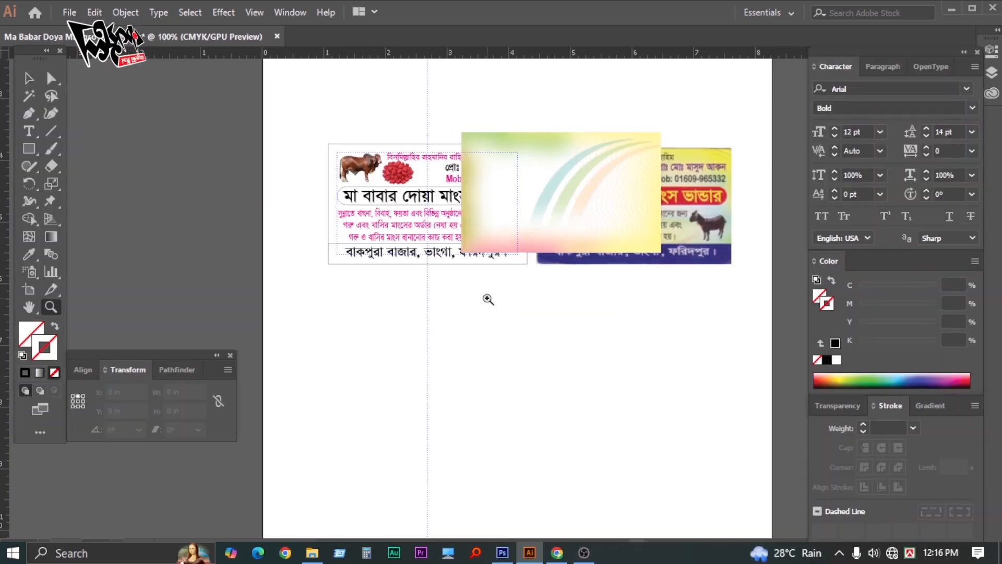
pyautogui.keyDown('ctrl'); pyautogui.click(489, 300); pyautogui.keyUp('ctrl')
pyautogui.keyDown('ctrl'); pyautogui.click(501, 303); pyautogui.keyUp('ctrl')
pyautogui.moveTo(496, 188); pyautogui.dragTo(545, 366)
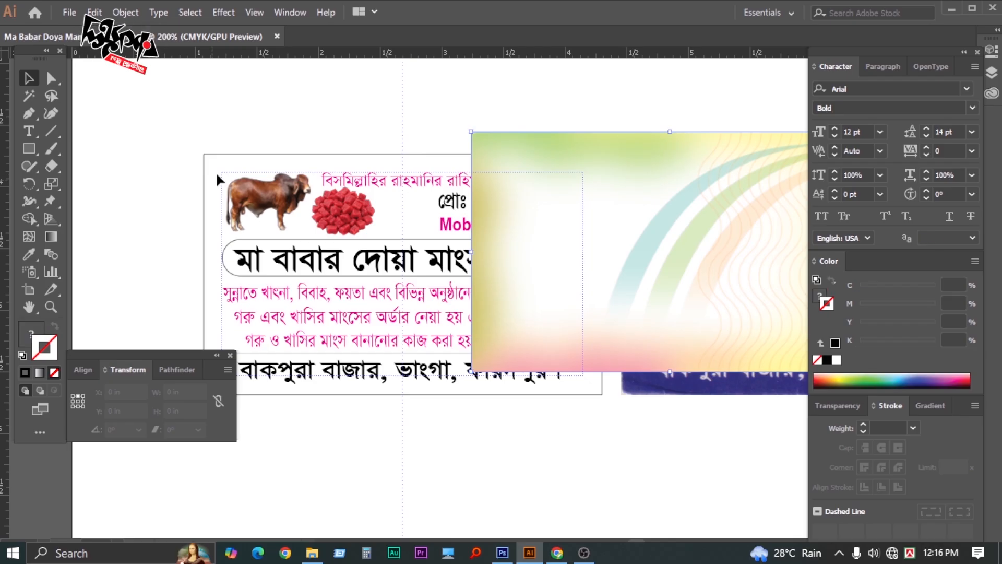
pyautogui.keyDown('shift'); pyautogui.click(223, 155); pyautogui.keyUp('shift')
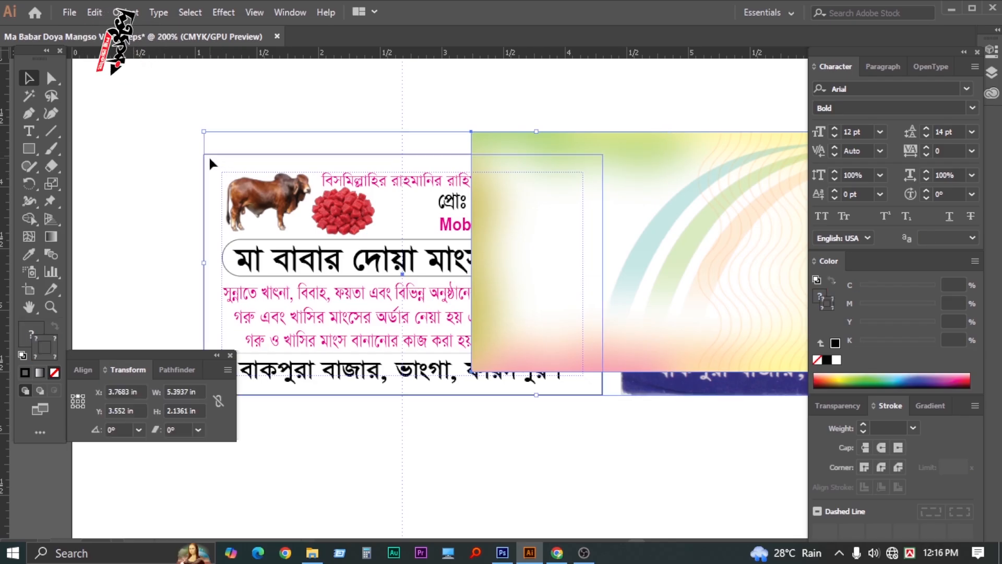
# Align the rainbow background's bottom and left edges with the card frame
pyautogui.click(83, 370)
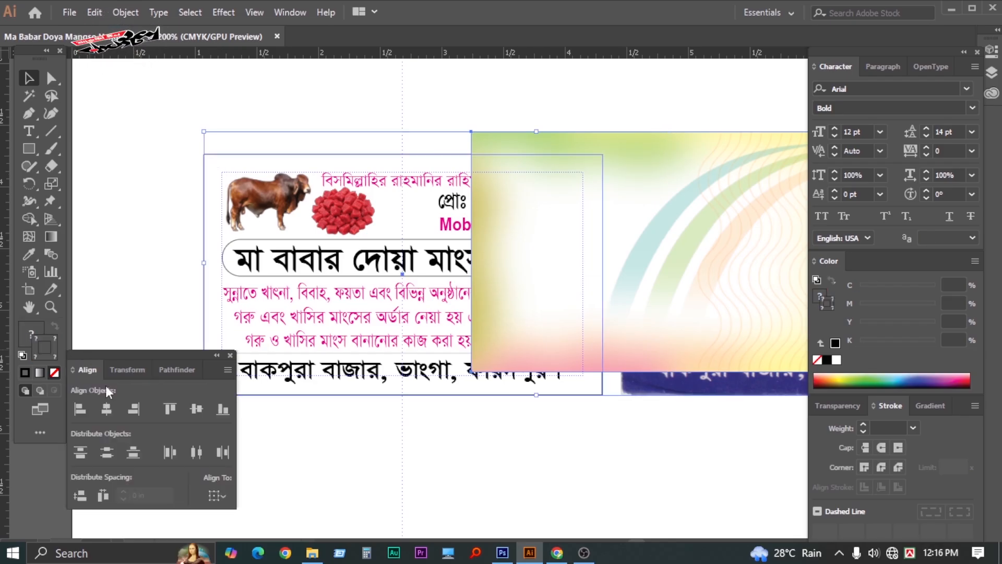
pyautogui.click(223, 411)
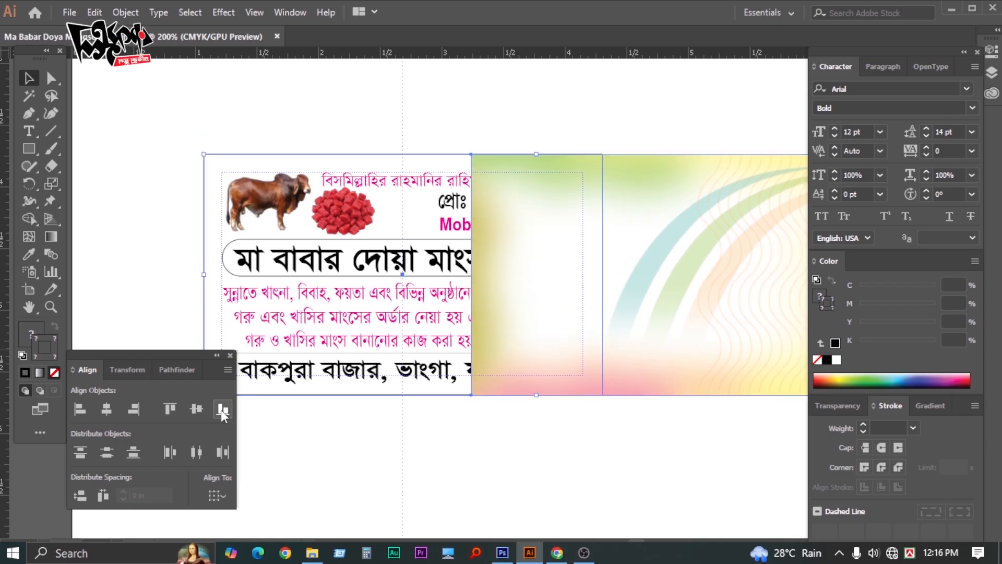
pyautogui.click(86, 413)
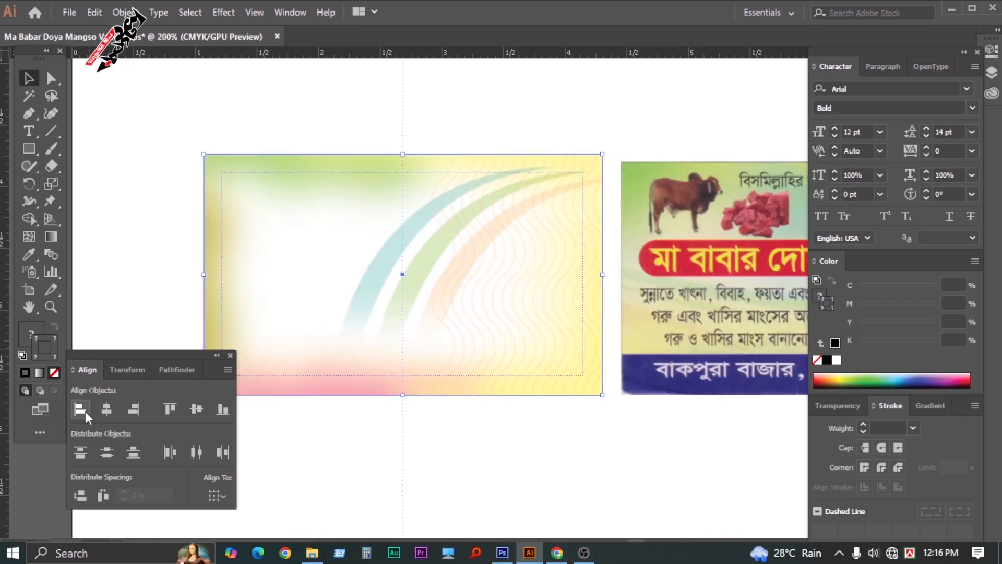
# Send the rainbow background behind the card's text and photos
pyautogui.click(525, 95)
pyautogui.press('Tab')
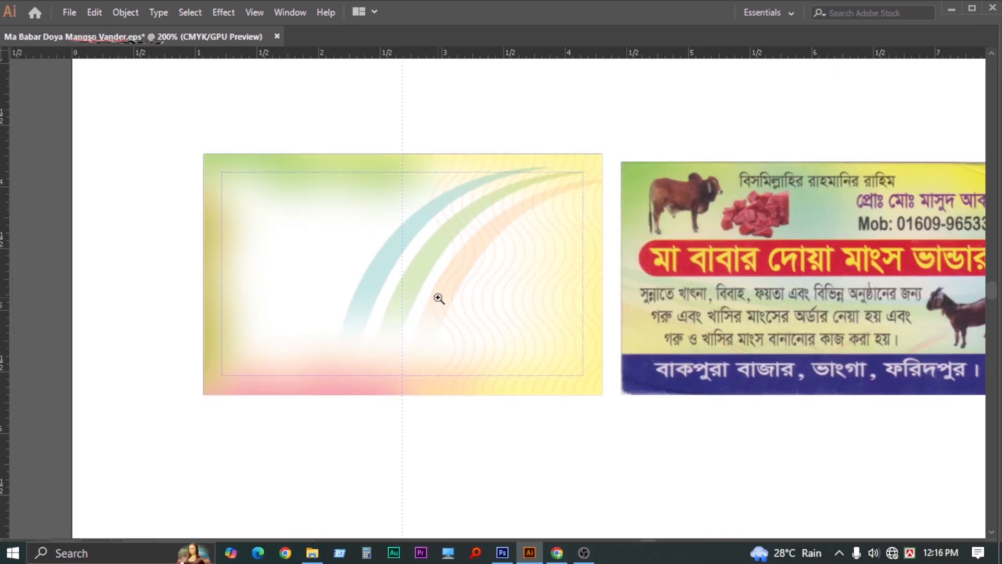
pyautogui.keyDown('ctrl'); pyautogui.click(440, 299); pyautogui.keyUp('ctrl')
pyautogui.moveTo(351, 300); pyautogui.dragTo(375, 308)
pyautogui.click(372, 292)
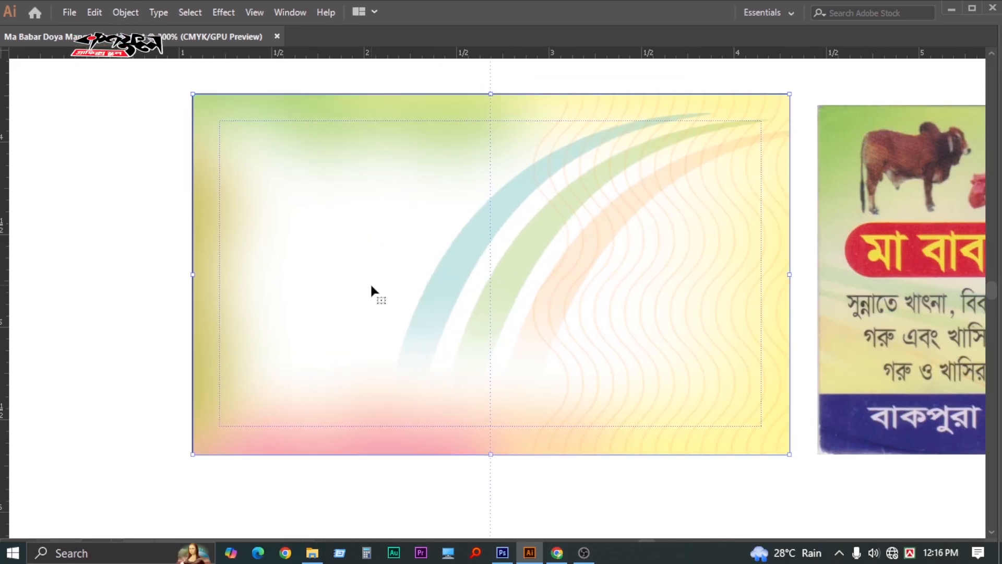
pyautogui.press('a')
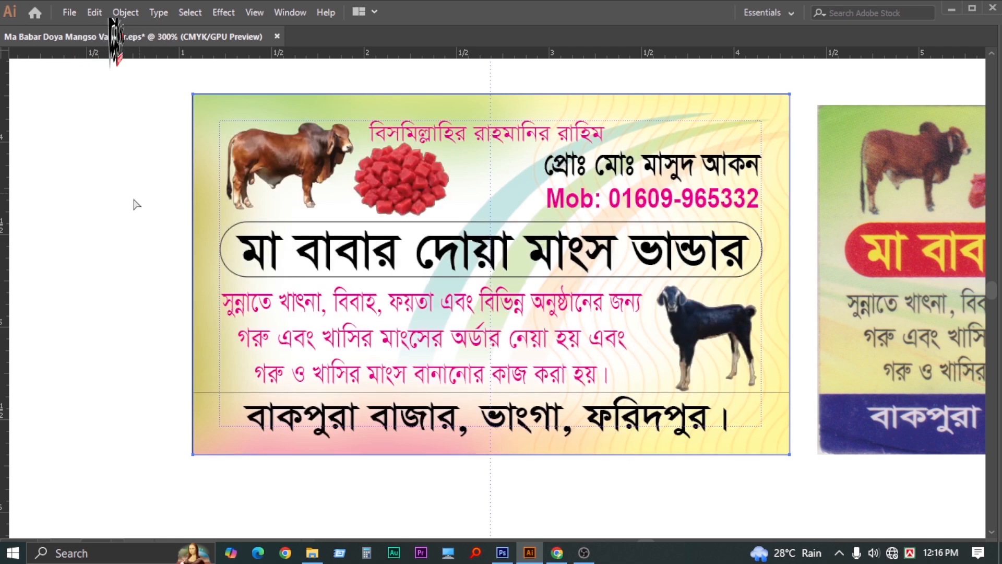
# Zoom out and pan to compare the rebuilt card with the scanned original
pyautogui.click(110, 205)
pyautogui.press('Tab')
pyautogui.press('Tab')
pyautogui.hotkey('ctrl', '-')
pyautogui.moveTo(590, 344); pyautogui.dragTo(461, 295)
pyautogui.press('Tab')
pyautogui.press('Tab')
pyautogui.scroll(1, 495, 276)
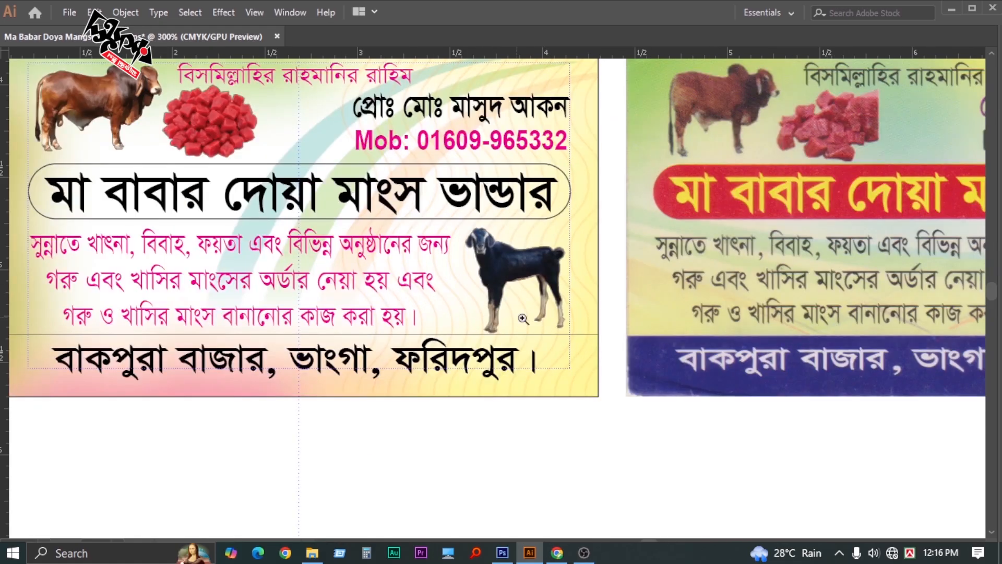
pyautogui.moveTo(551, 366); pyautogui.dragTo(584, 409)
pyautogui.scroll(-1, 506, 303)
pyautogui.scroll(-1, 506, 302)
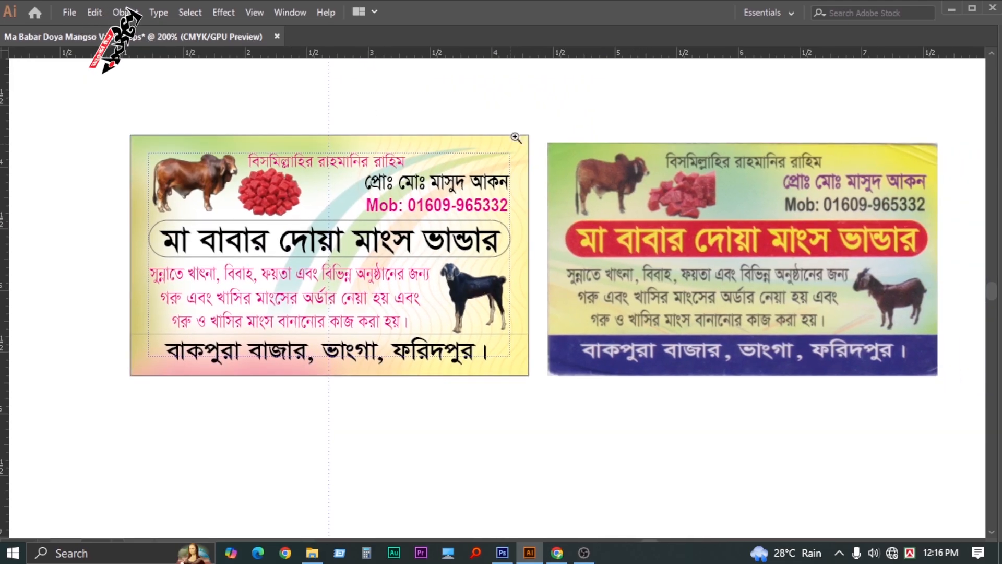
pyautogui.scroll(-1, 520, 115)
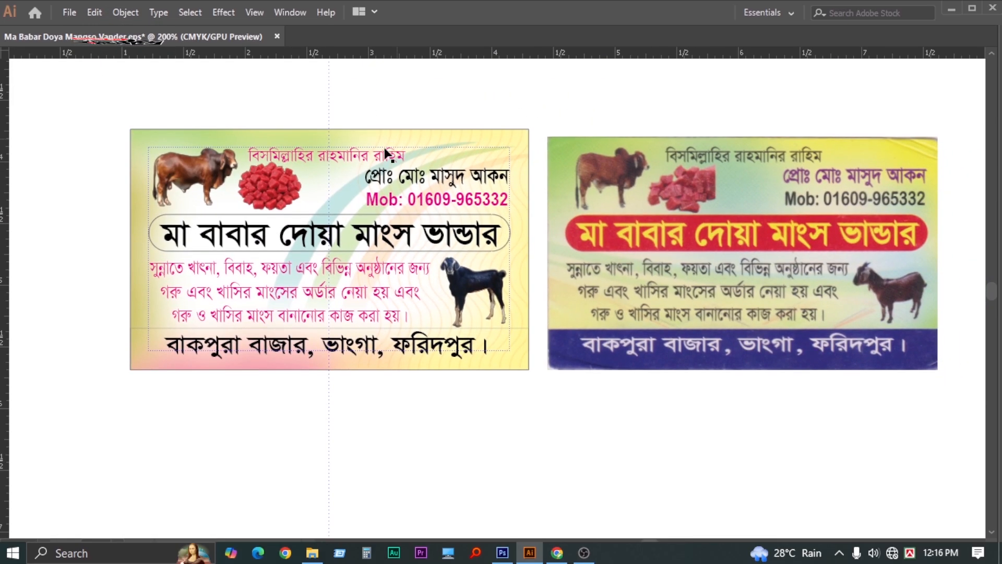
# Fill the top Bismillah text line black instead of magenta
pyautogui.click(424, 260)
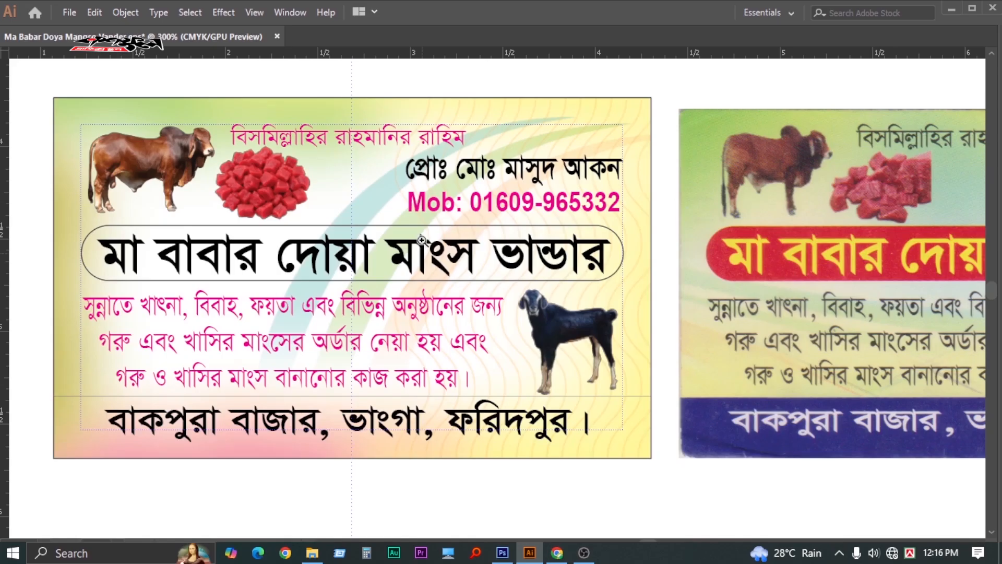
pyautogui.click(397, 142)
pyautogui.press('Tab')
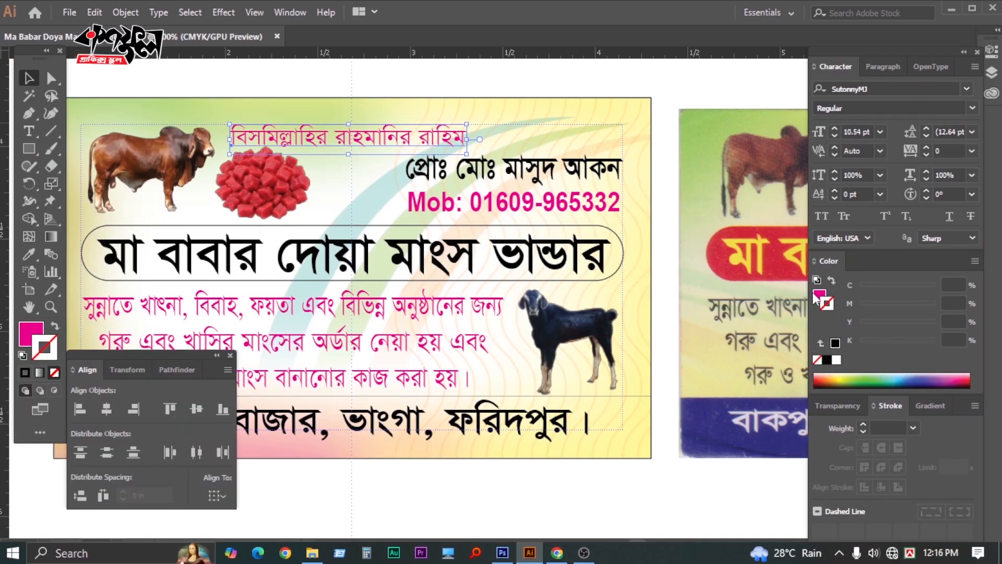
pyautogui.click(837, 359)
pyautogui.press('Tab')
pyautogui.press('Tab')
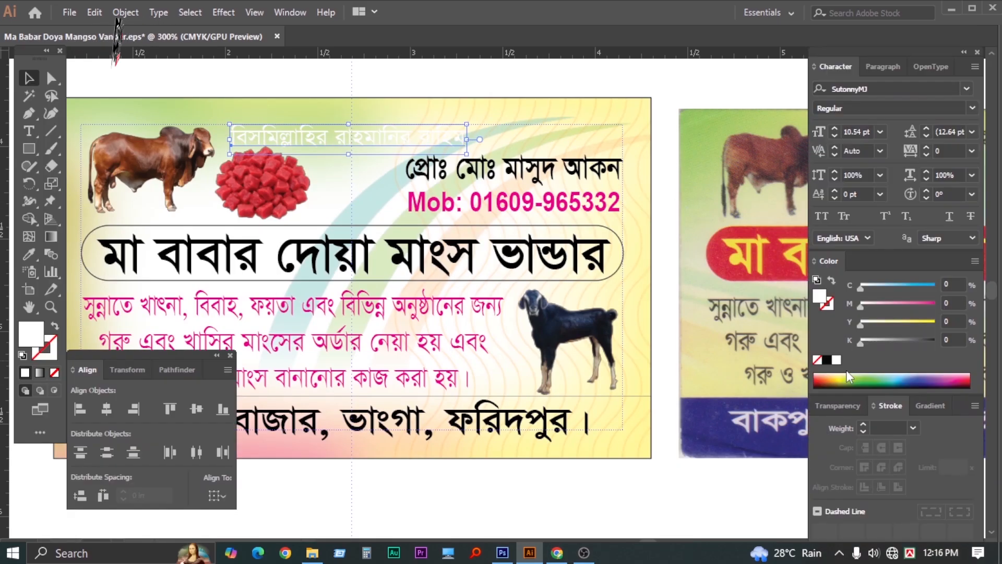
pyautogui.click(827, 359)
# Pan and zoom out to check the black heading against the scanned card
pyautogui.press('Tab')
pyautogui.hscroll(5, 478, 342)
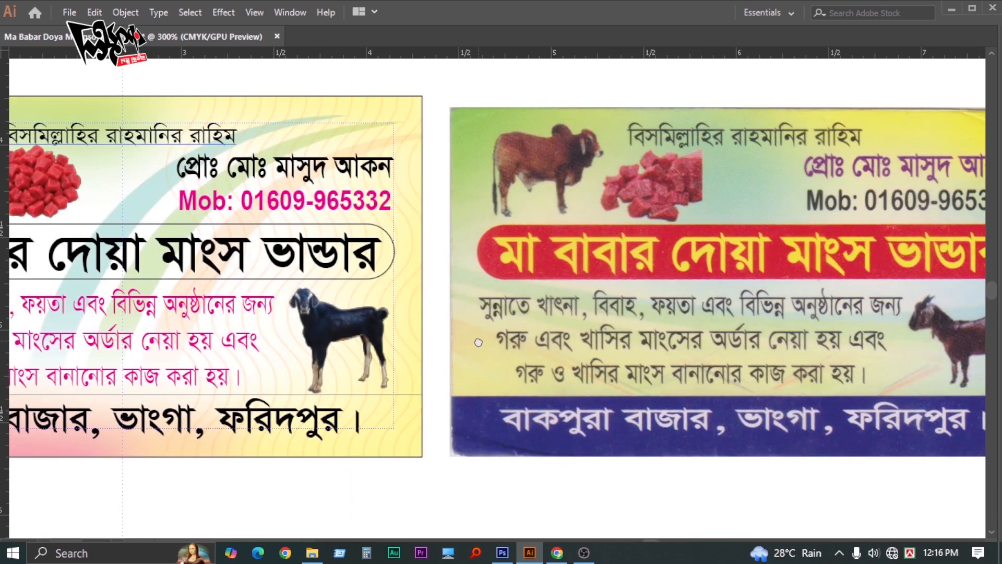
pyautogui.hscroll(-1, 478, 342)
pyautogui.press('Tab')
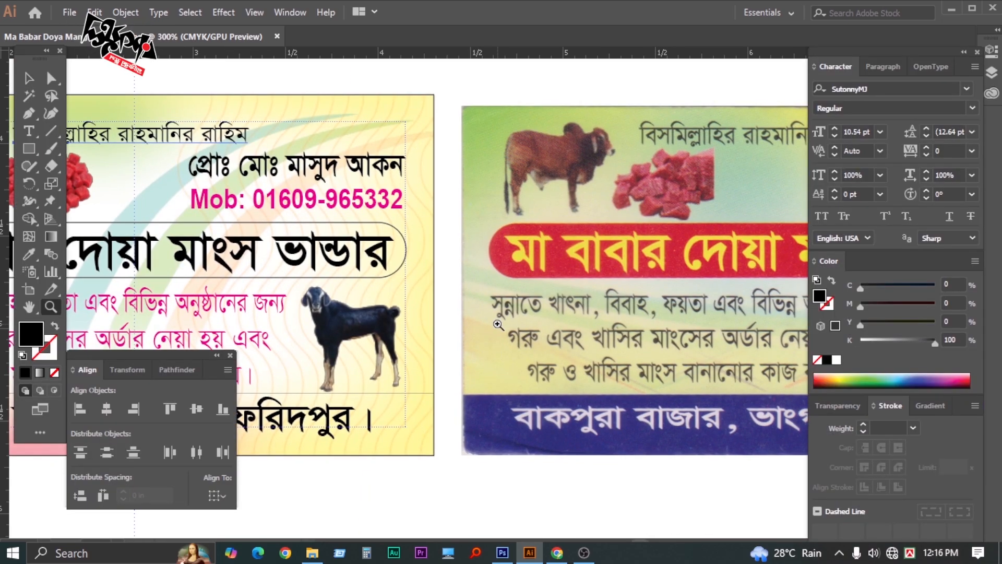
pyautogui.press('Tab')
pyautogui.hscroll(-5, 464, 400)
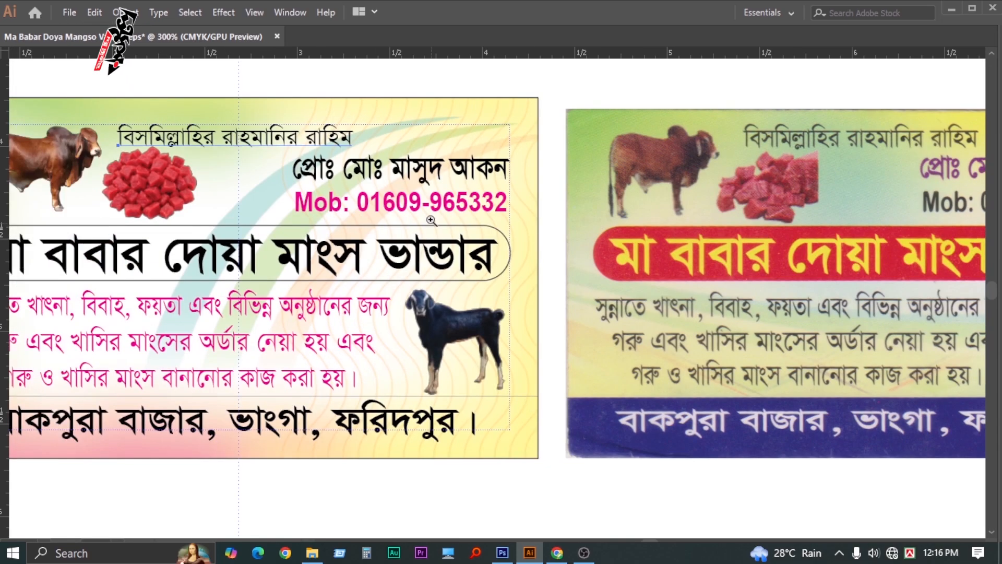
pyautogui.moveTo(464, 223); pyautogui.dragTo(484, 214)
pyautogui.press('Tab')
pyautogui.press('Tab')
pyautogui.hotkey('ctrl', '-')
pyautogui.press('Tab')
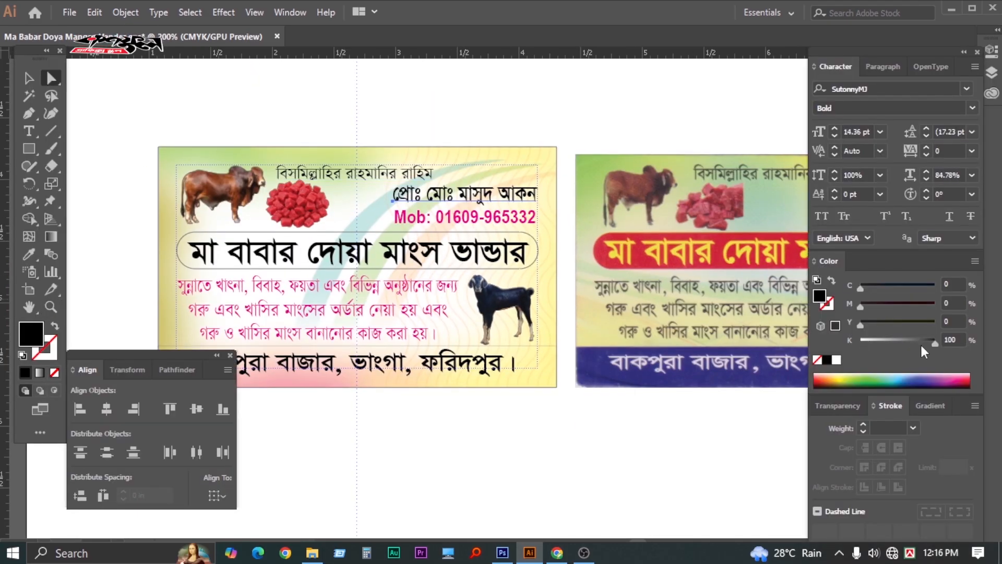
# Make the proprietor line purple with C 50, M 100 and no black
pyautogui.moveTo(935, 340); pyautogui.dragTo(859, 341)
pyautogui.moveTo(860, 306); pyautogui.dragTo(949, 308)
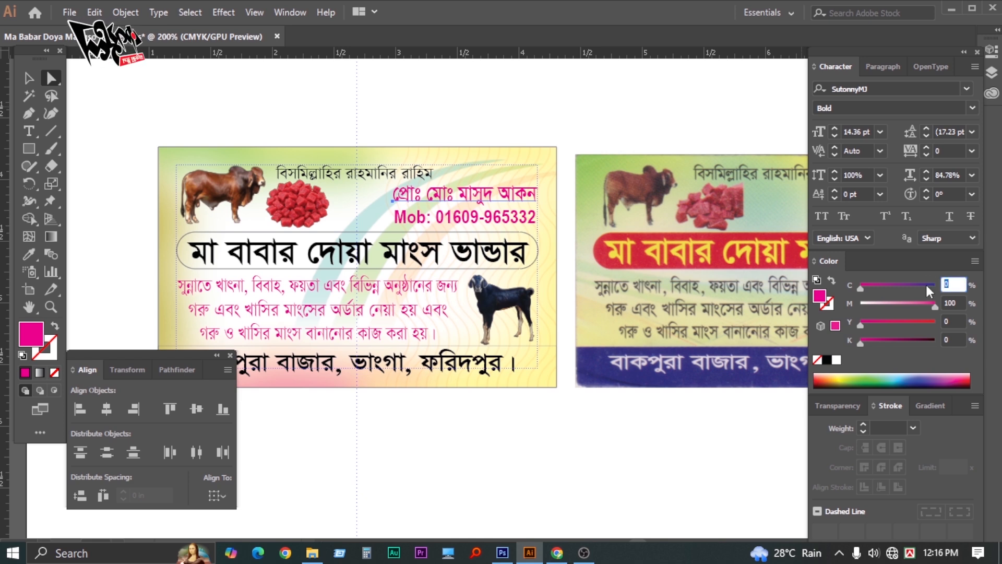
pyautogui.write('50')
pyautogui.press('Return')
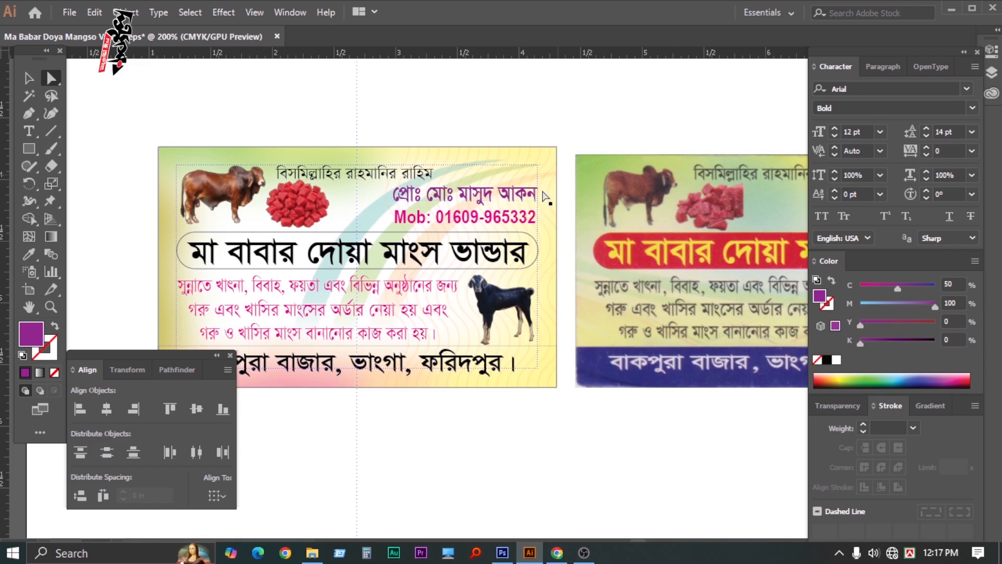
# Make the Mob phone number line black and compare both cards
pyautogui.click(515, 219)
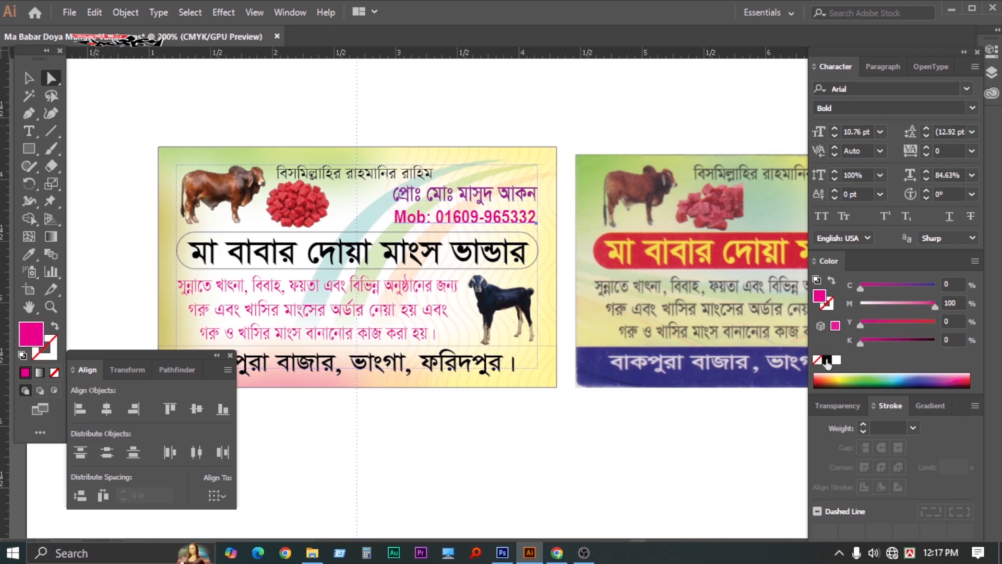
pyautogui.click(827, 360)
pyautogui.click(553, 446)
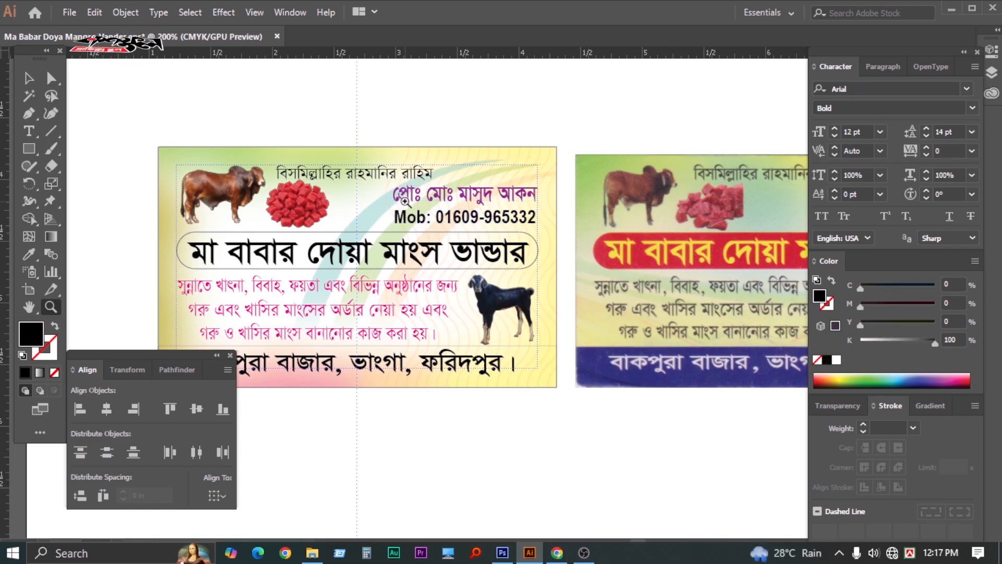
pyautogui.press('Tab')
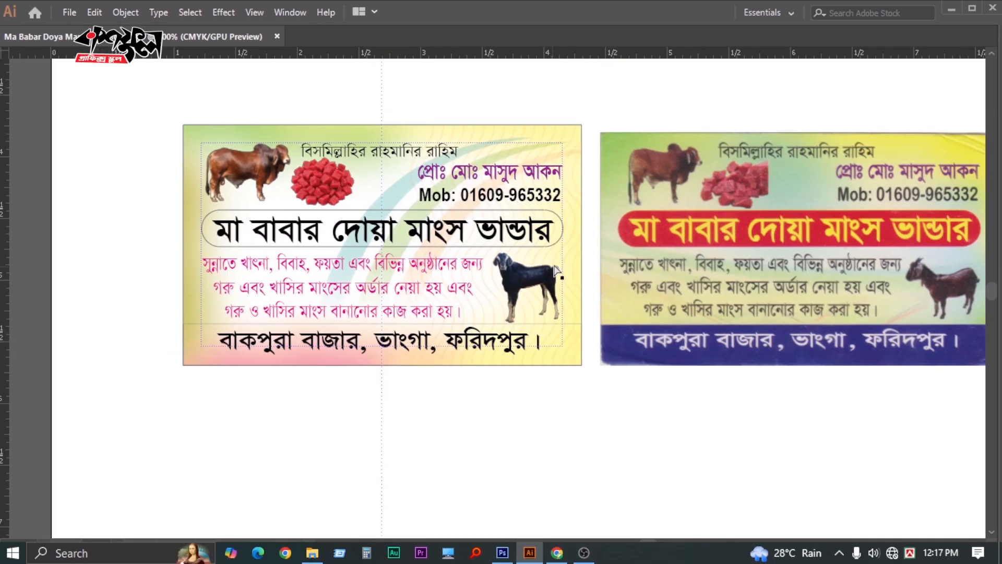
pyautogui.click(560, 245)
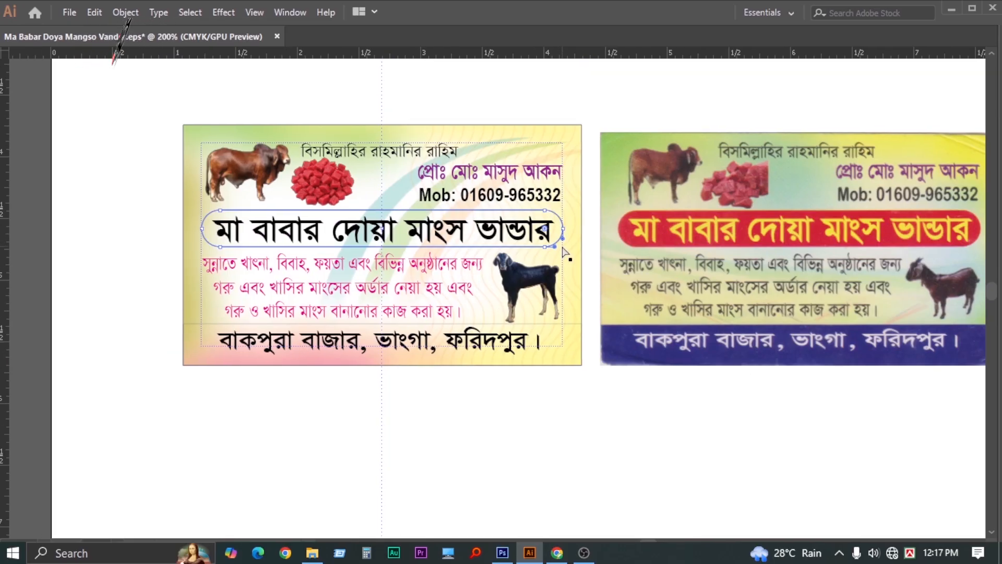
# Fill the title's rounded bar red with full magenta and remove its outline
pyautogui.press('Tab')
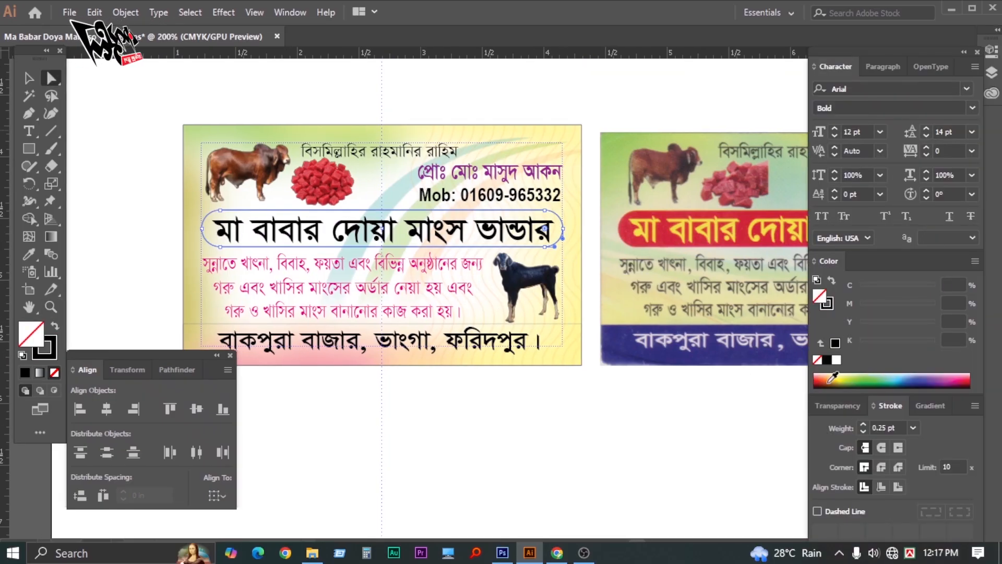
pyautogui.click(835, 344)
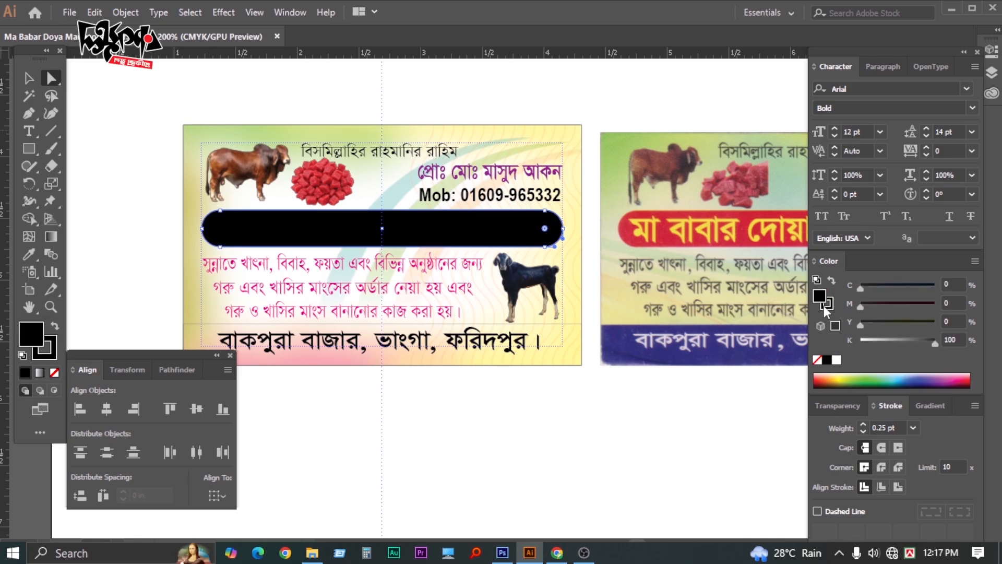
pyautogui.click(817, 361)
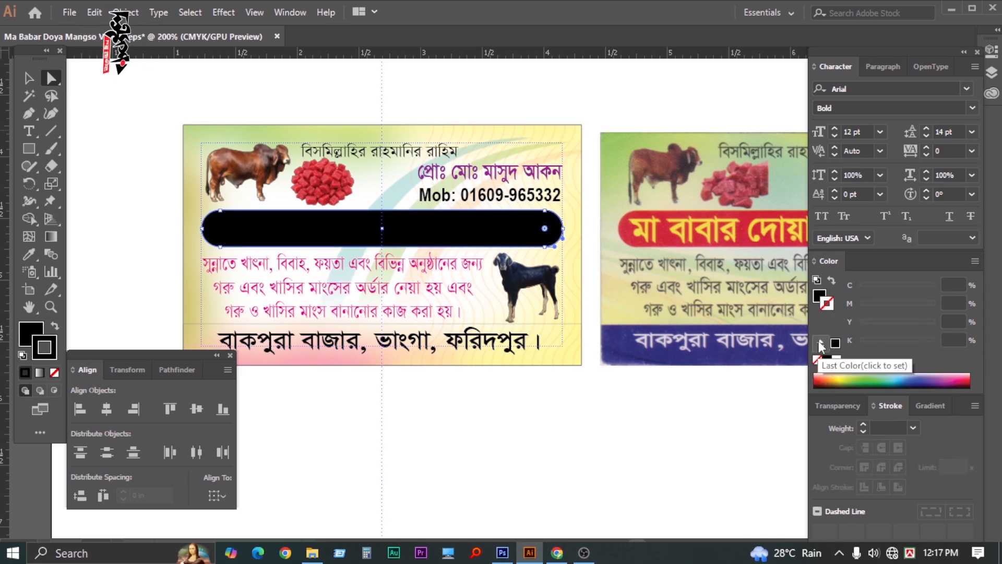
pyautogui.click(820, 297)
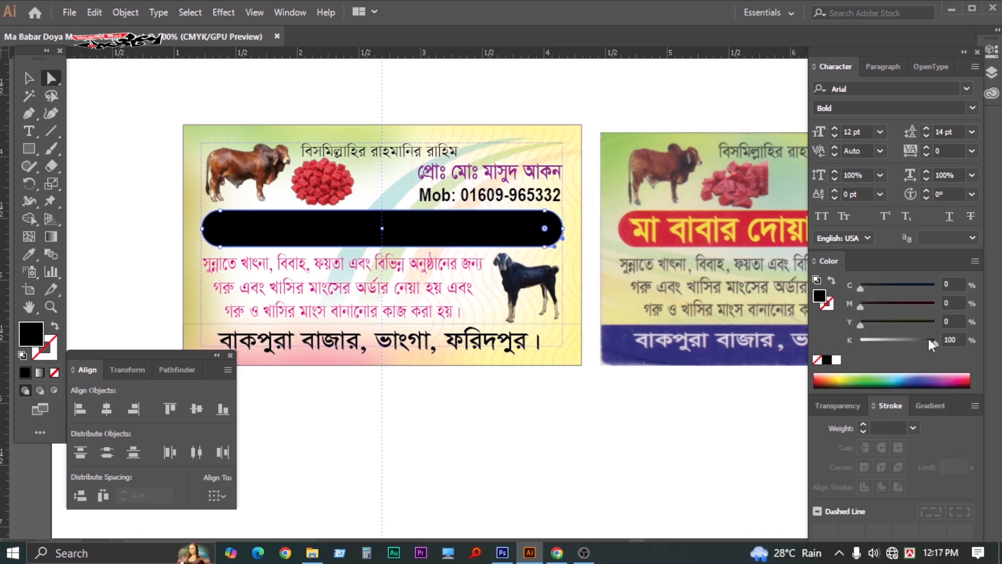
pyautogui.moveTo(928, 338); pyautogui.dragTo(812, 341)
pyautogui.moveTo(863, 303); pyautogui.dragTo(973, 311)
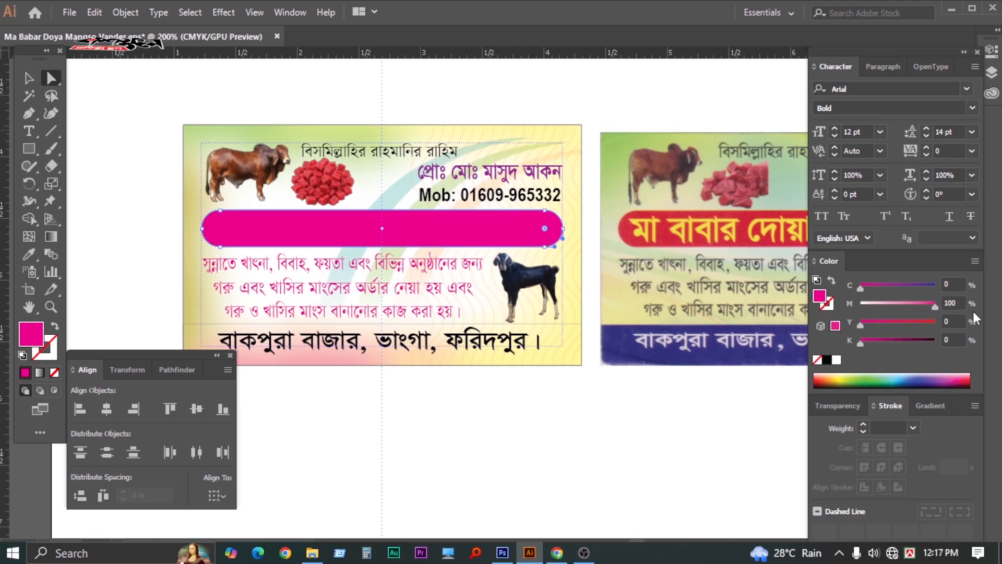
pyautogui.click(526, 465)
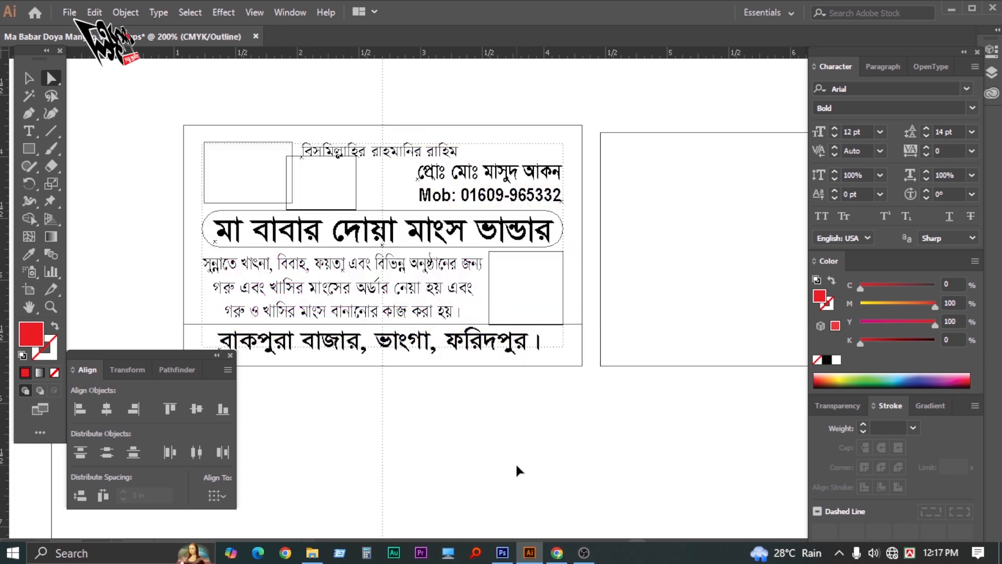
# Select the shop-name title in Outline view and make its text yellow
pyautogui.hotkey('ctrl', 'y')
pyautogui.press('v')
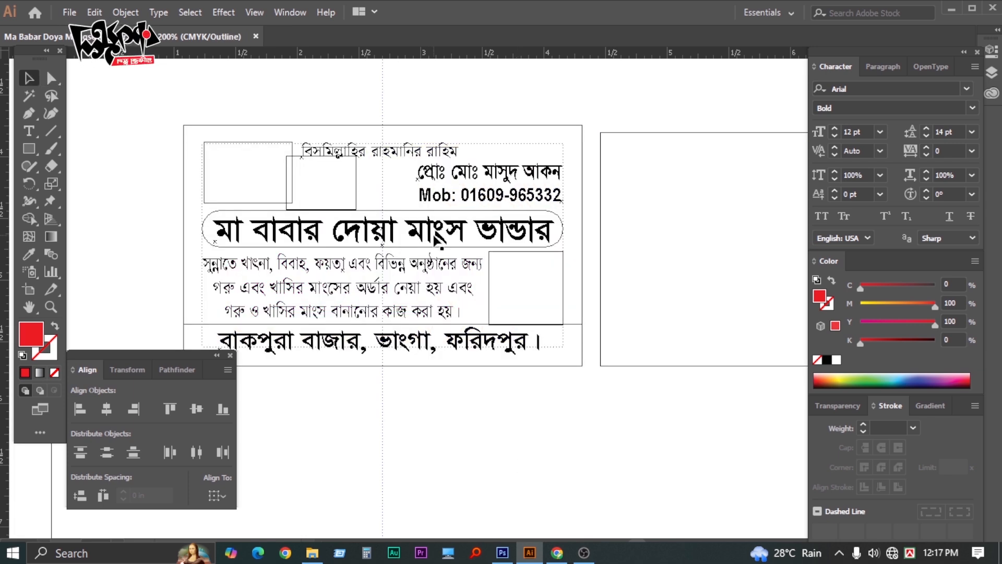
pyautogui.click(435, 238)
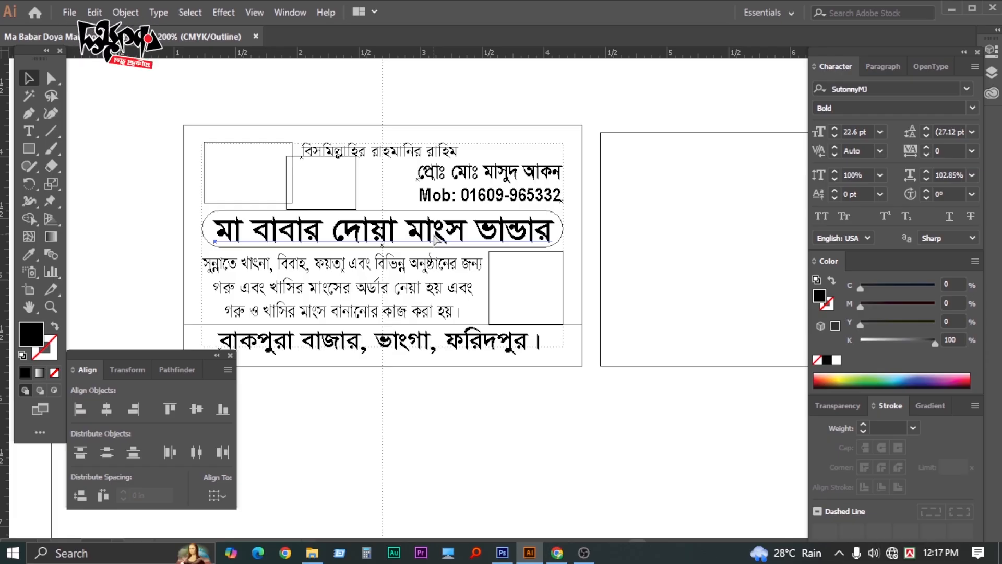
pyautogui.hotkey('ctrl', 'y')
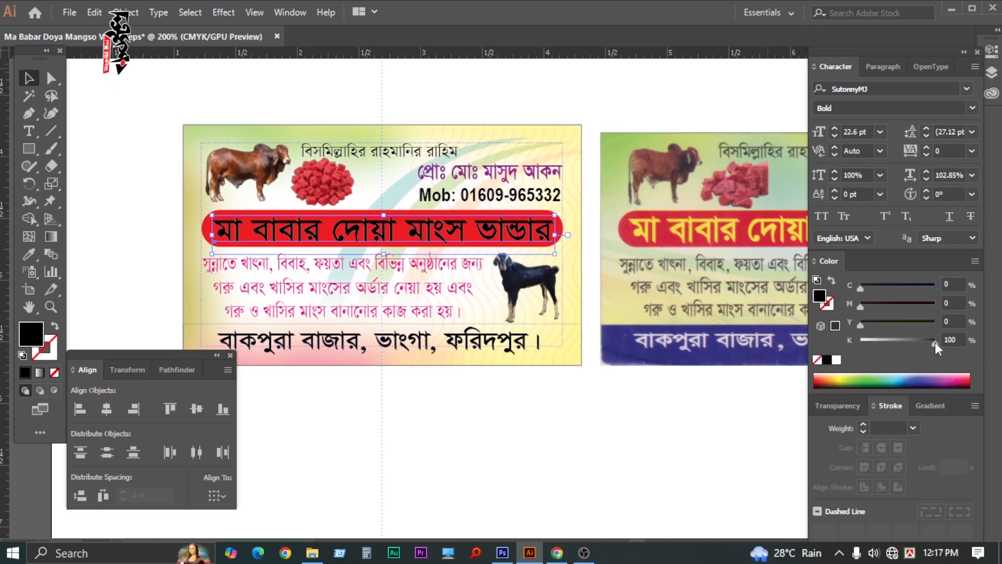
pyautogui.moveTo(935, 343); pyautogui.dragTo(934, 322)
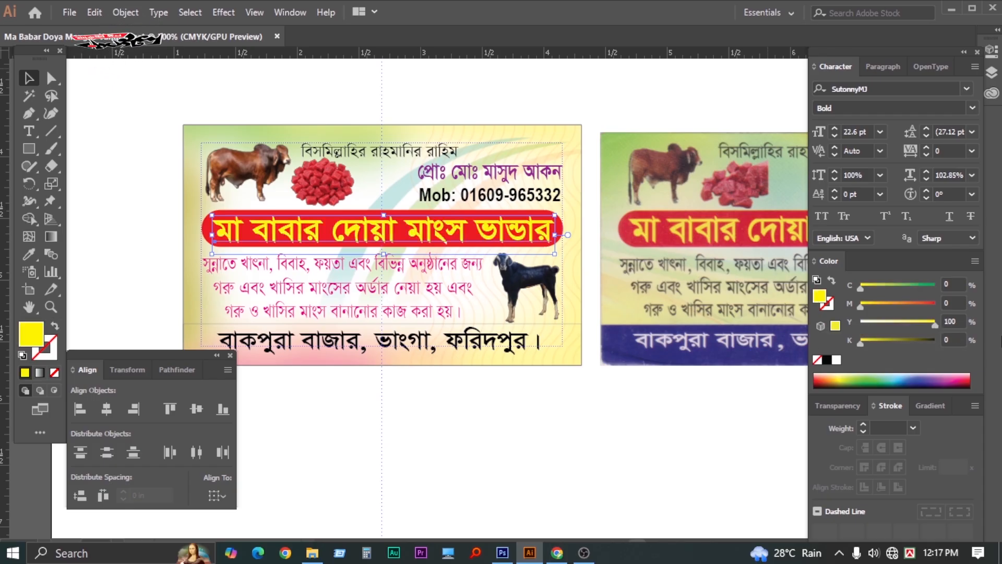
pyautogui.click(654, 395)
pyautogui.press('Tab')
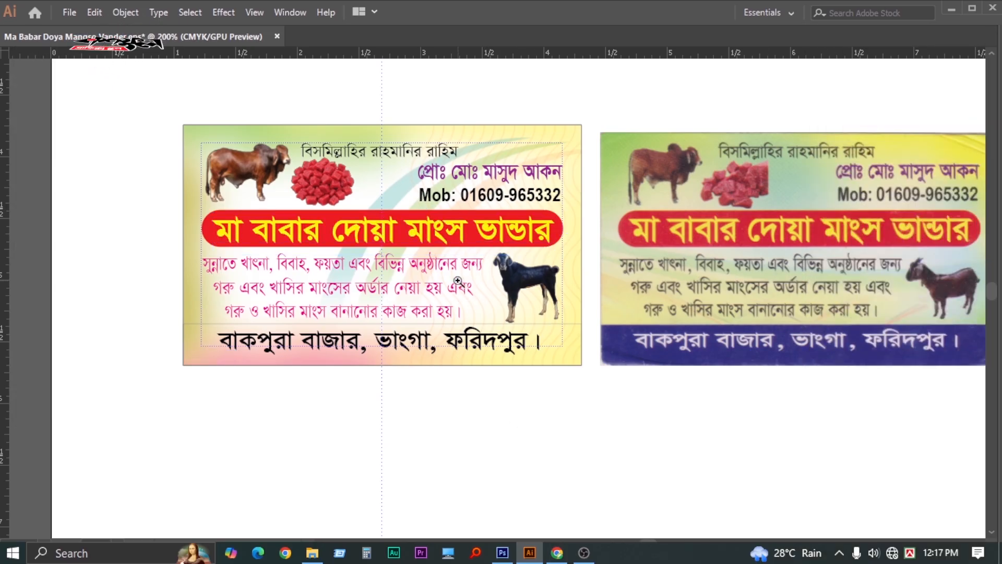
# Make the pink three-line text block black (K 100)
pyautogui.keyDown('ctrl'); pyautogui.click(458, 285); pyautogui.keyUp('ctrl')
pyautogui.keyDown('ctrl'); pyautogui.click(458, 285); pyautogui.keyUp('ctrl')
pyautogui.keyDown('ctrl'); pyautogui.keyDown('alt'); pyautogui.click(466, 316); pyautogui.keyUp('alt'); pyautogui.keyUp('ctrl')
pyautogui.moveTo(495, 309); pyautogui.dragTo(455, 305)
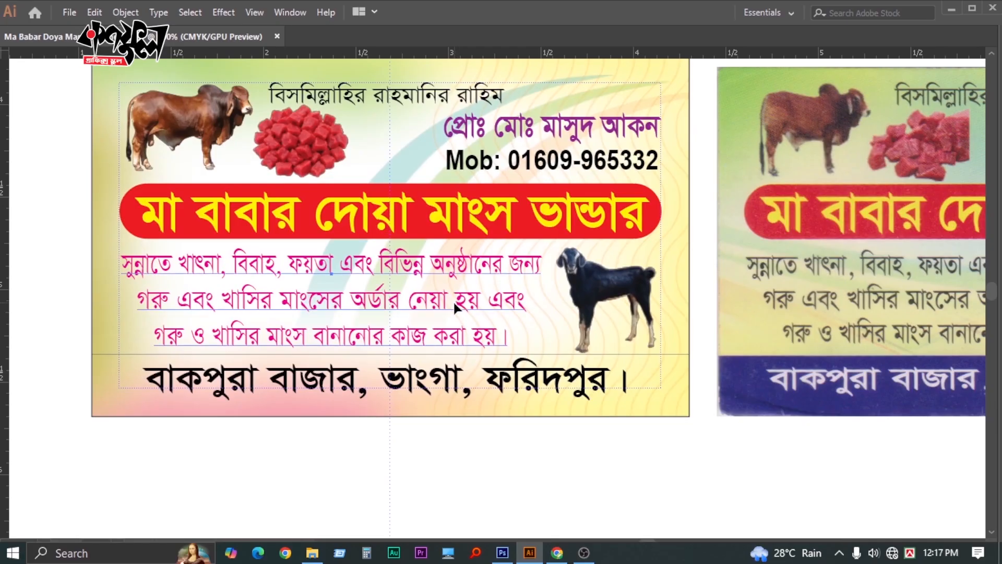
pyautogui.click(455, 304)
pyautogui.press('Tab')
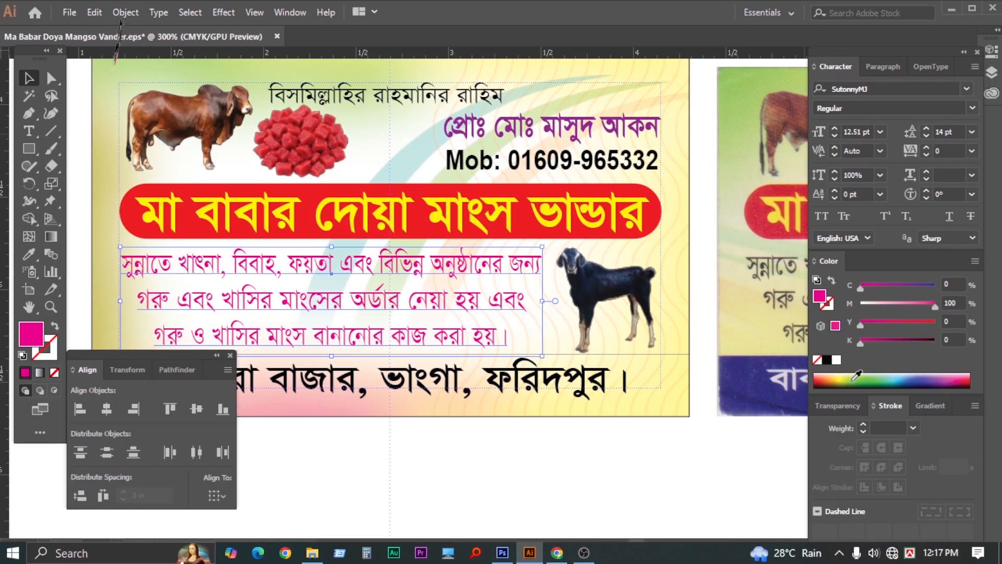
pyautogui.click(827, 359)
pyautogui.click(681, 419)
pyautogui.press('Tab')
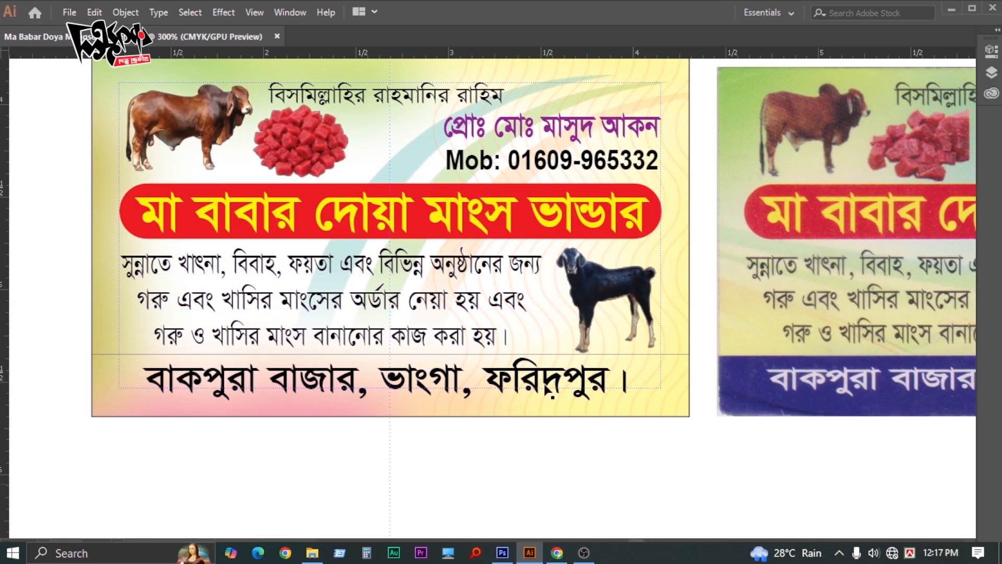
# Give the bottom address band no outline and a blue C100 M100 fill
pyautogui.keyDown('ctrl'); pyautogui.keyDown('alt'); pyautogui.click(567, 383); pyautogui.keyUp('alt'); pyautogui.keyUp('ctrl')
pyautogui.moveTo(587, 333); pyautogui.dragTo(562, 315)
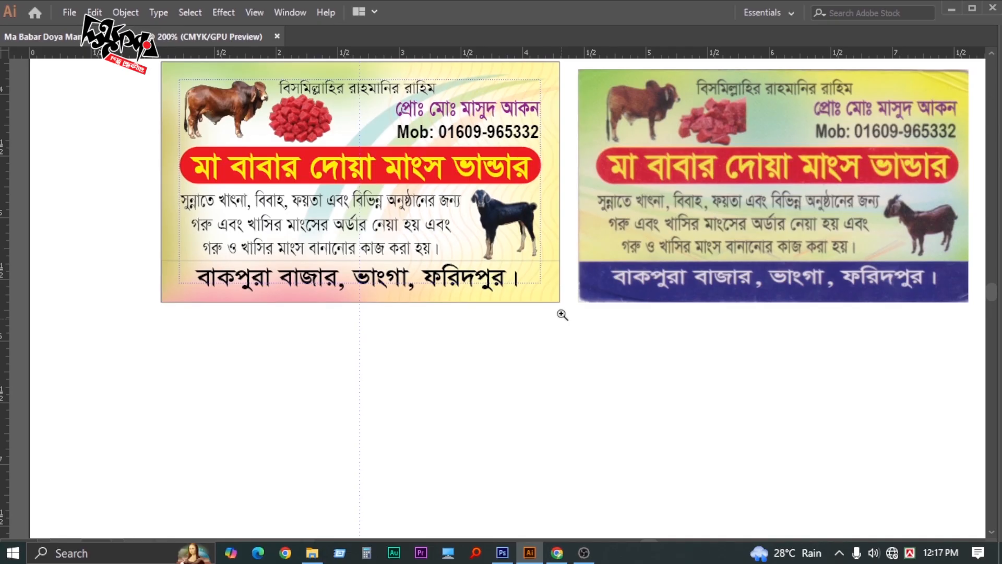
pyautogui.click(550, 264)
pyautogui.press('Tab')
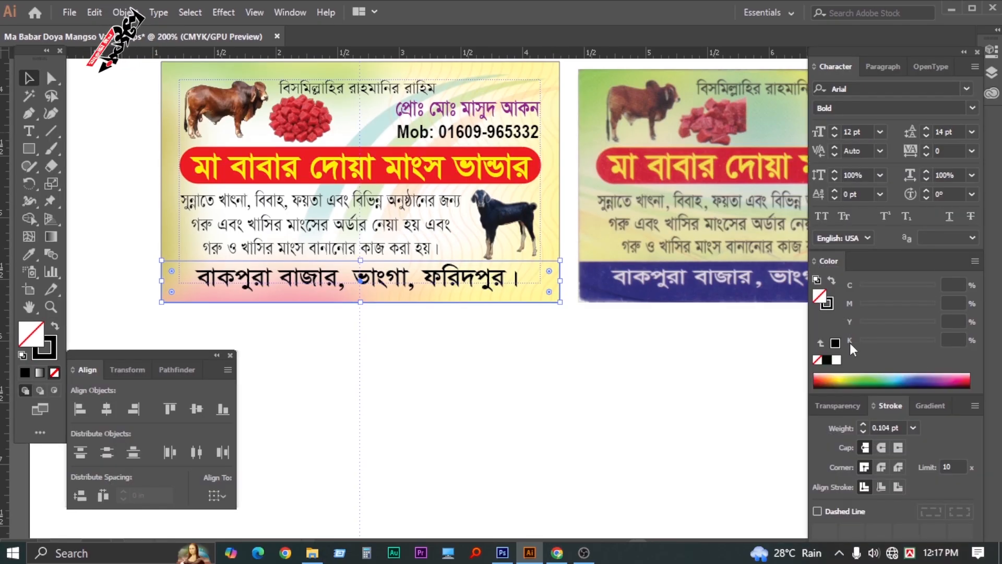
pyautogui.click(826, 303)
pyautogui.click(817, 361)
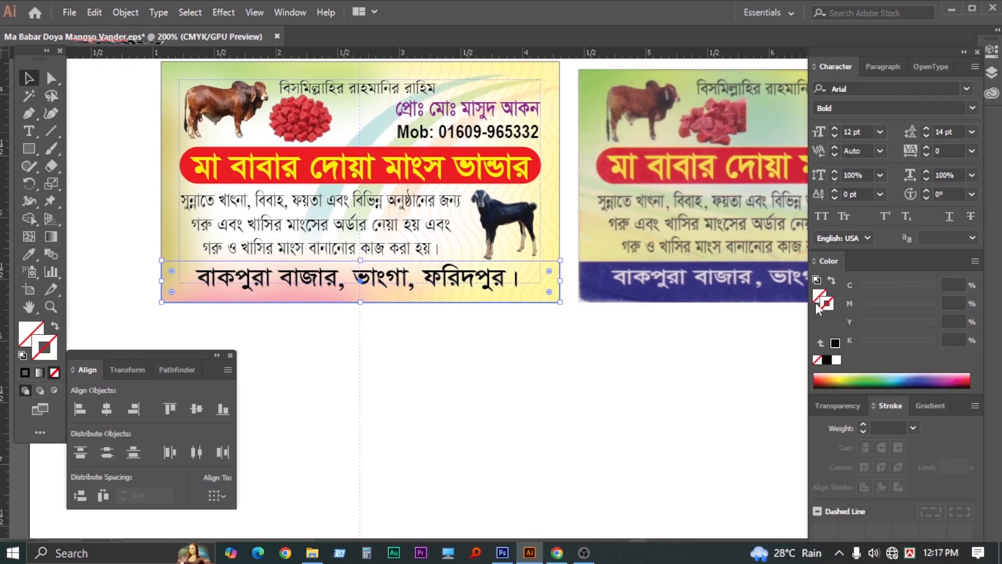
pyautogui.click(920, 376)
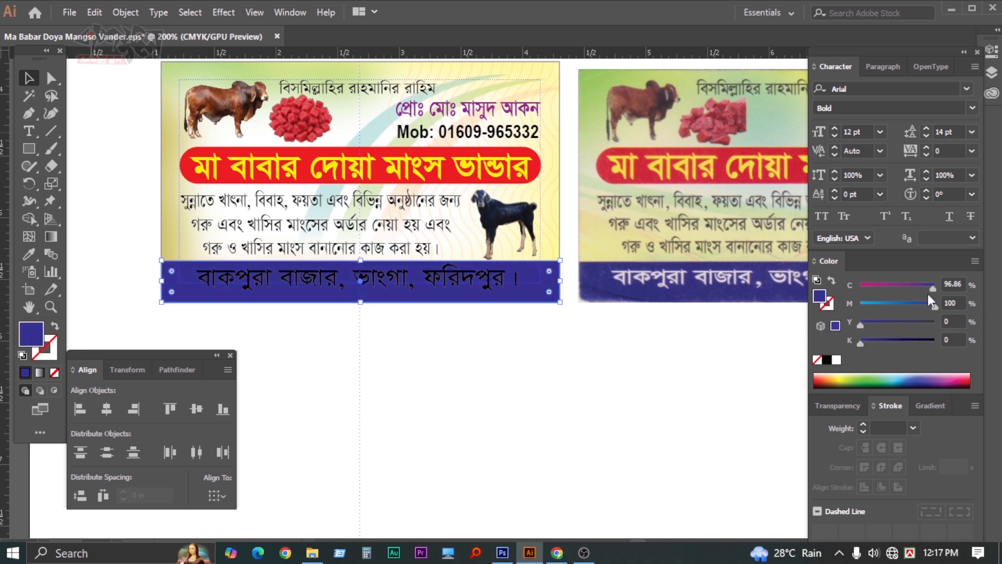
pyautogui.moveTo(932, 288); pyautogui.dragTo(983, 293)
# Make the address text inside the band white
pyautogui.press('a')
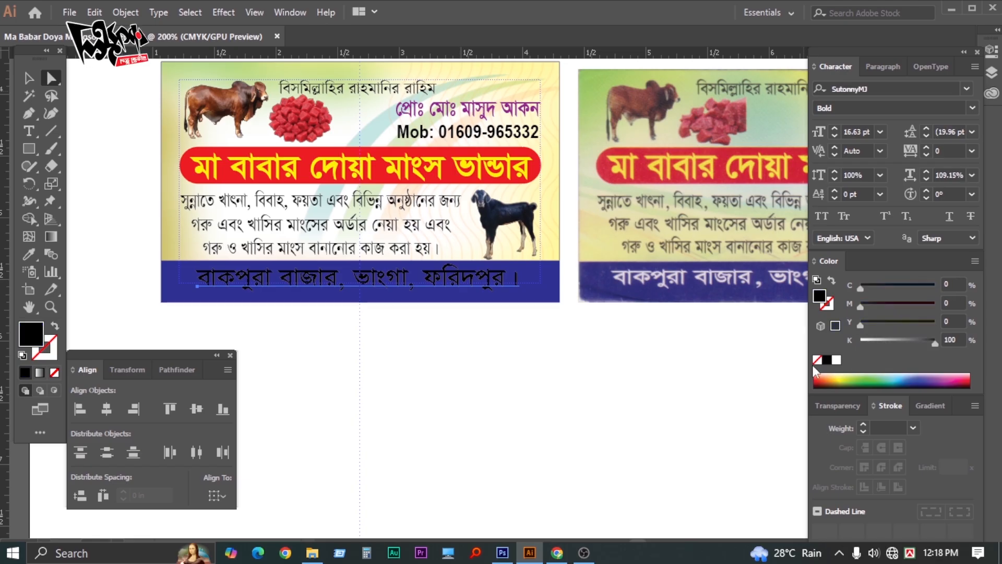
pyautogui.click(836, 360)
pyautogui.click(583, 406)
pyautogui.press('Tab')
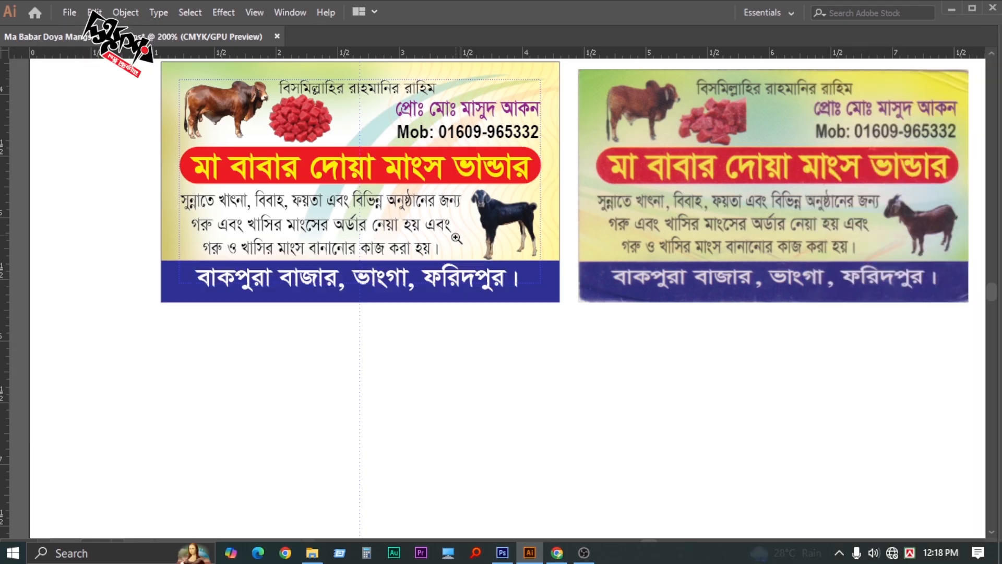
pyautogui.press('Tab')
pyautogui.scroll(-1, 535, 315)
pyautogui.press('Tab')
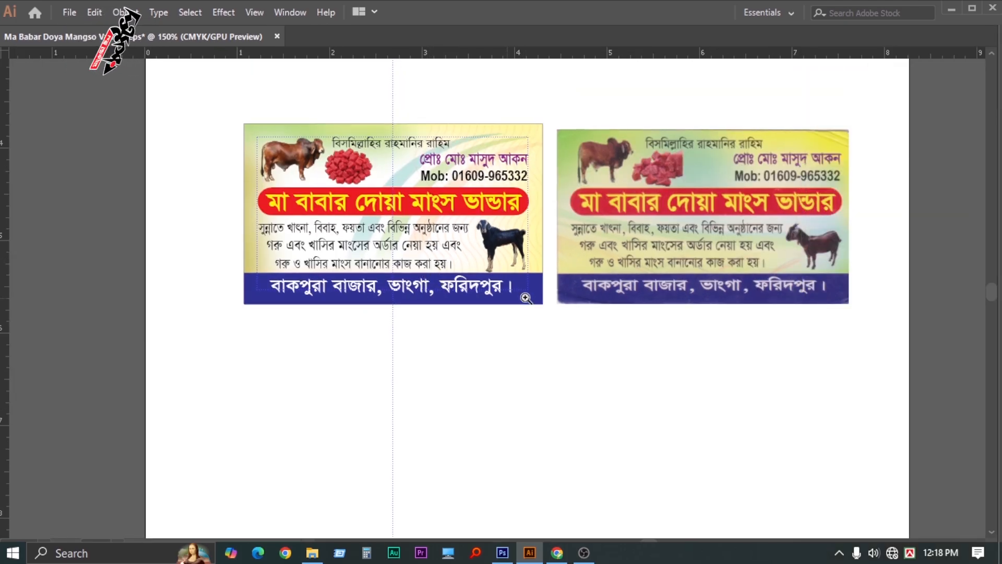
pyautogui.hotkey('ctrl', '=')
pyautogui.moveTo(518, 339); pyautogui.dragTo(496, 398)
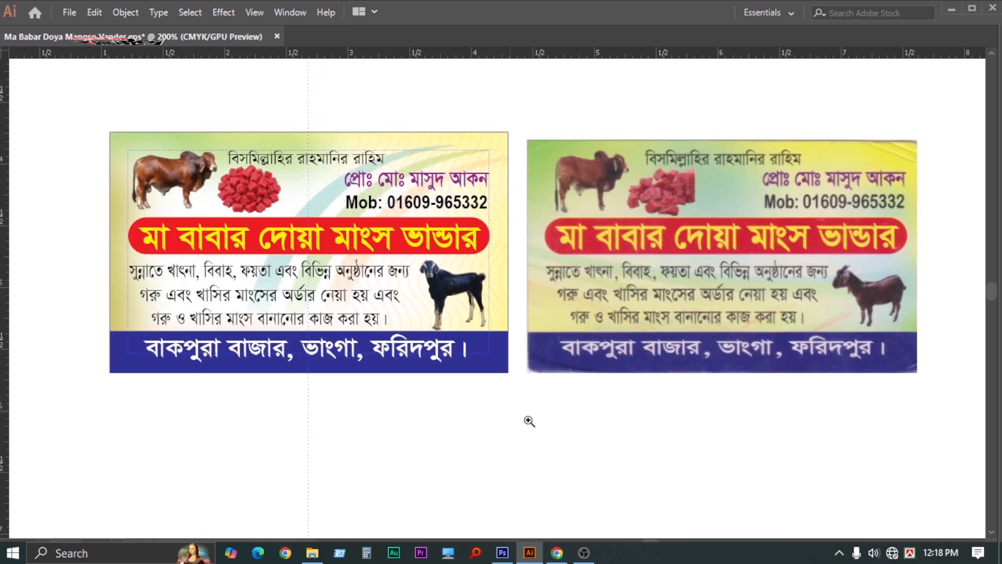